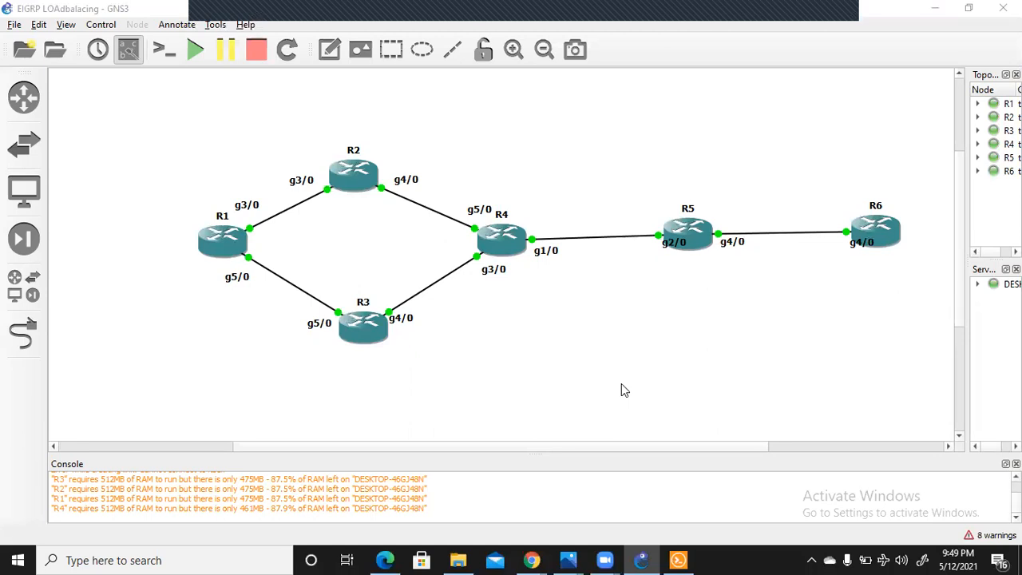
# - Open console sessions for routers R4 and R5 from the topology and bring up the Solar-PuTTY terminal window
pyautogui.click(680, 559)
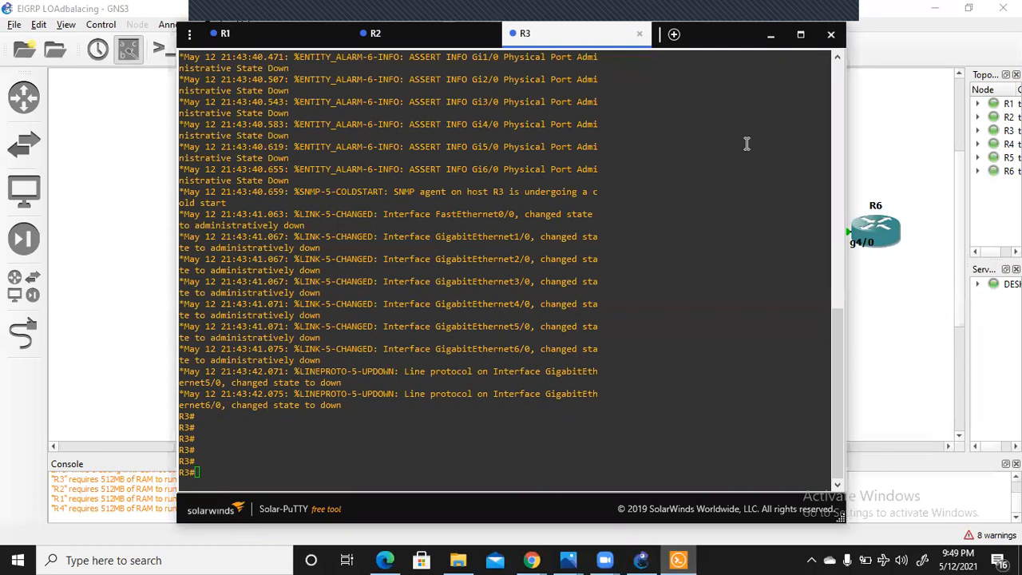
pyautogui.click(891, 311)
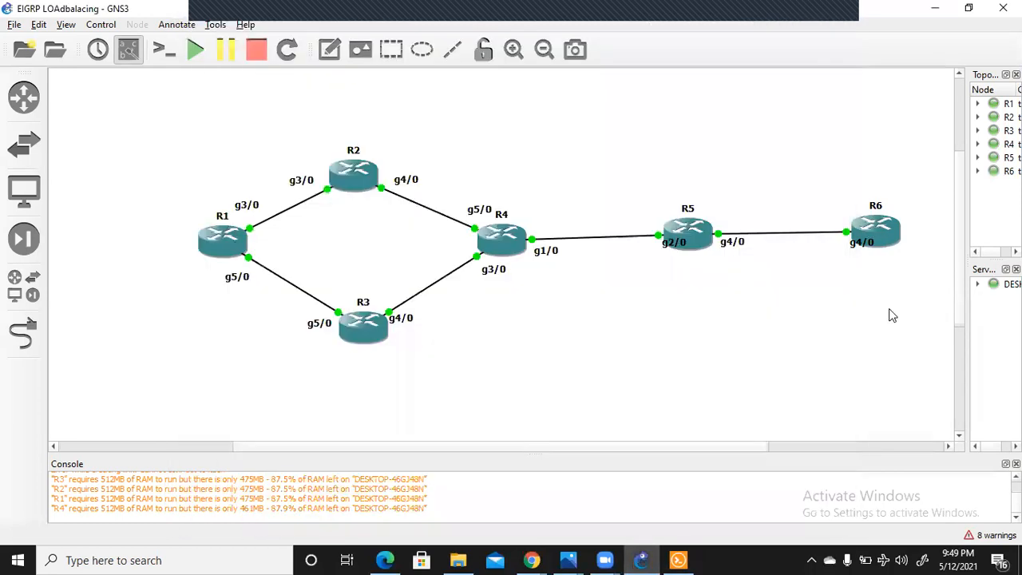
pyautogui.rightClick(504, 246)
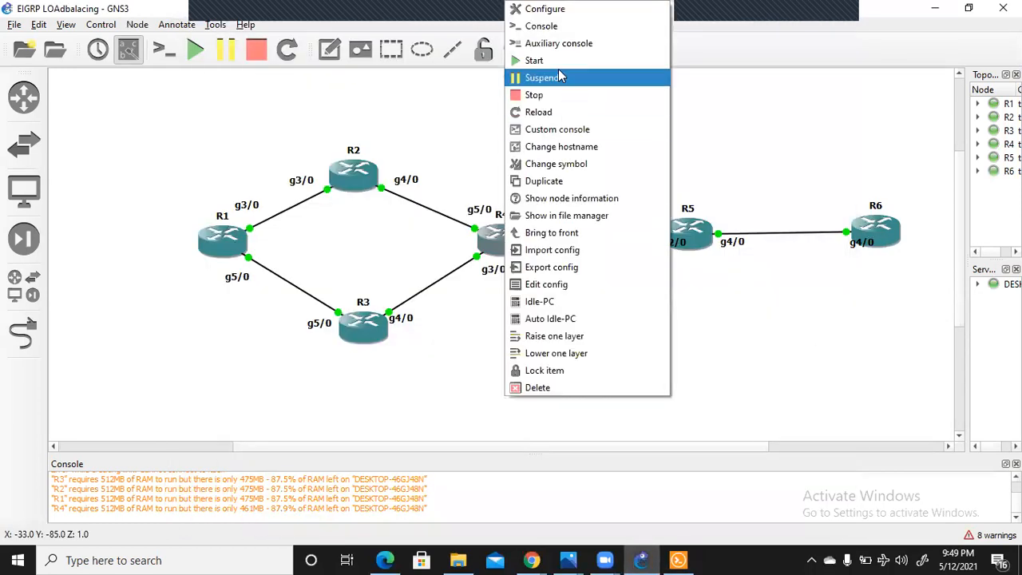
pyautogui.click(532, 26)
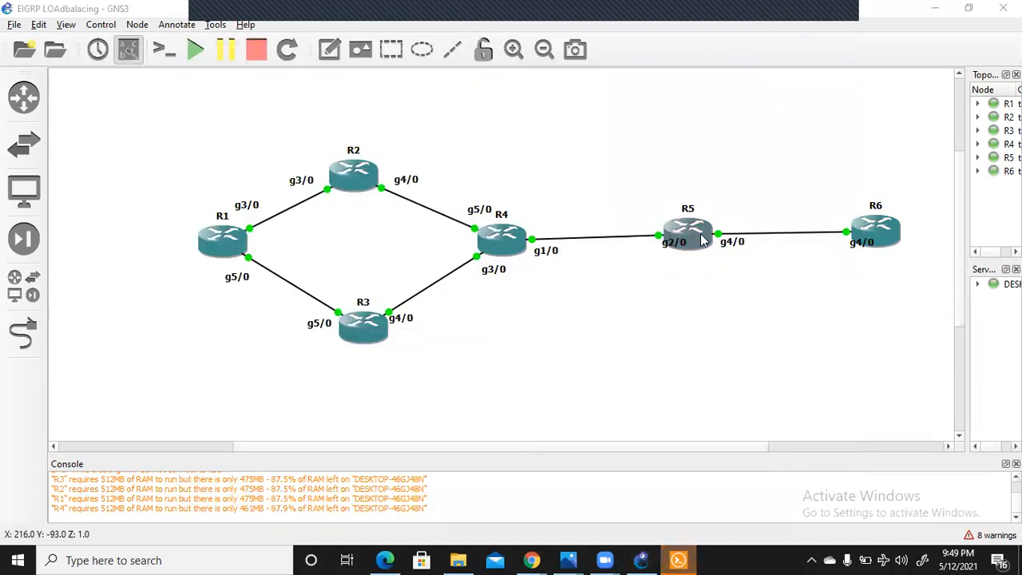
pyautogui.rightClick(703, 239)
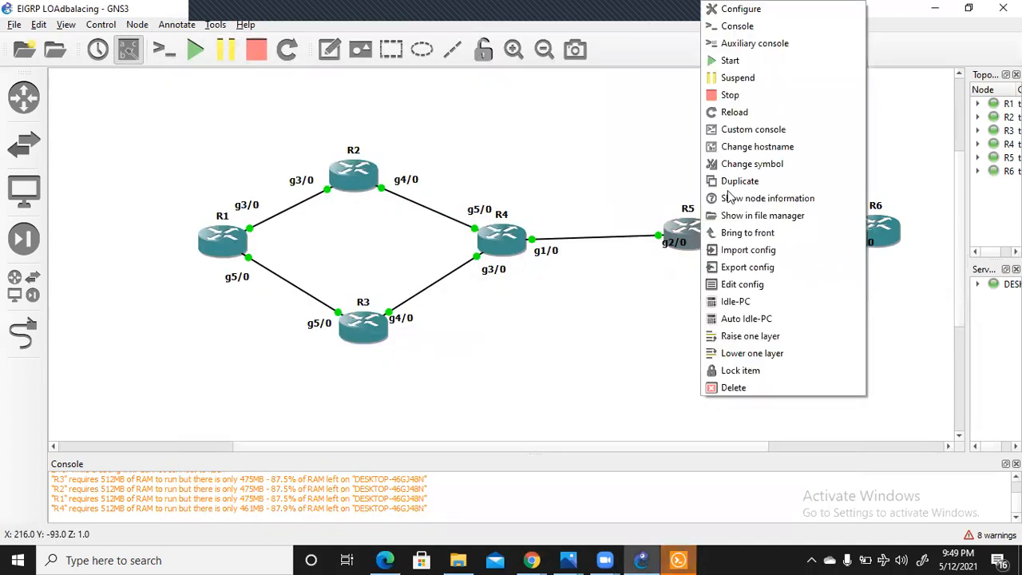
pyautogui.click(733, 26)
pyautogui.click(679, 560)
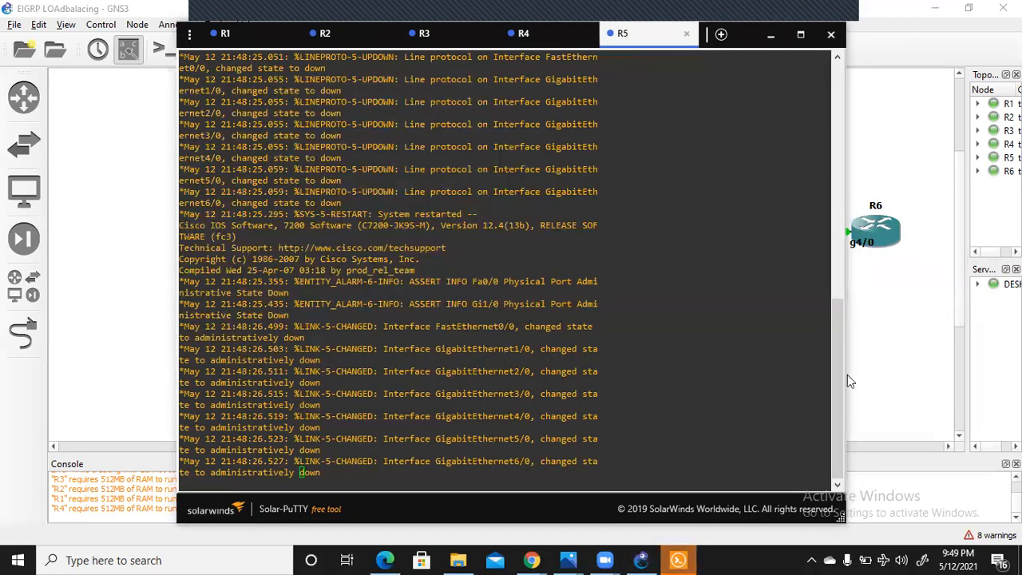
# - Open a console session for router R6 and bring up its command prompt in Solar-PuTTY
pyautogui.click(867, 359)
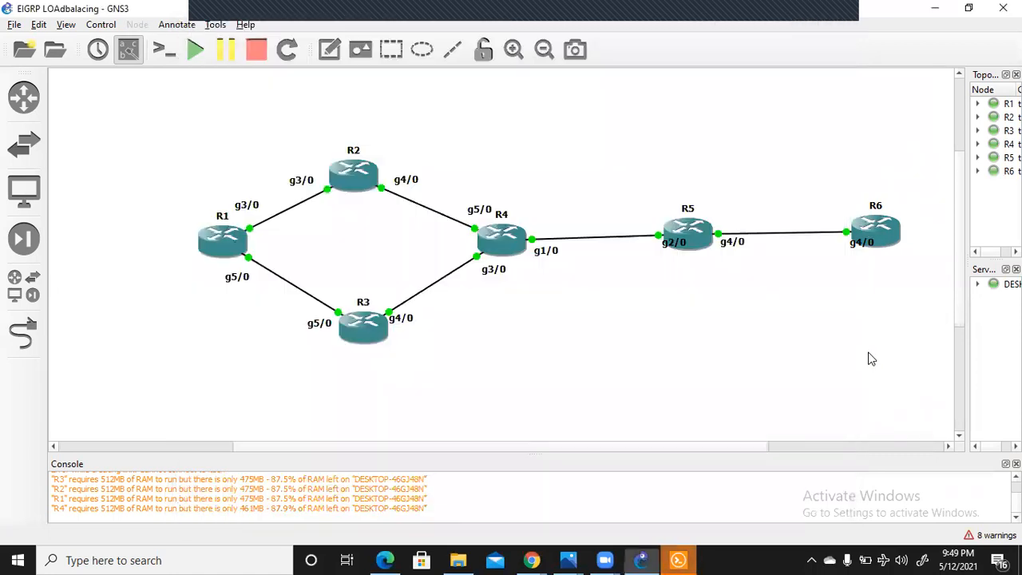
pyautogui.rightClick(885, 237)
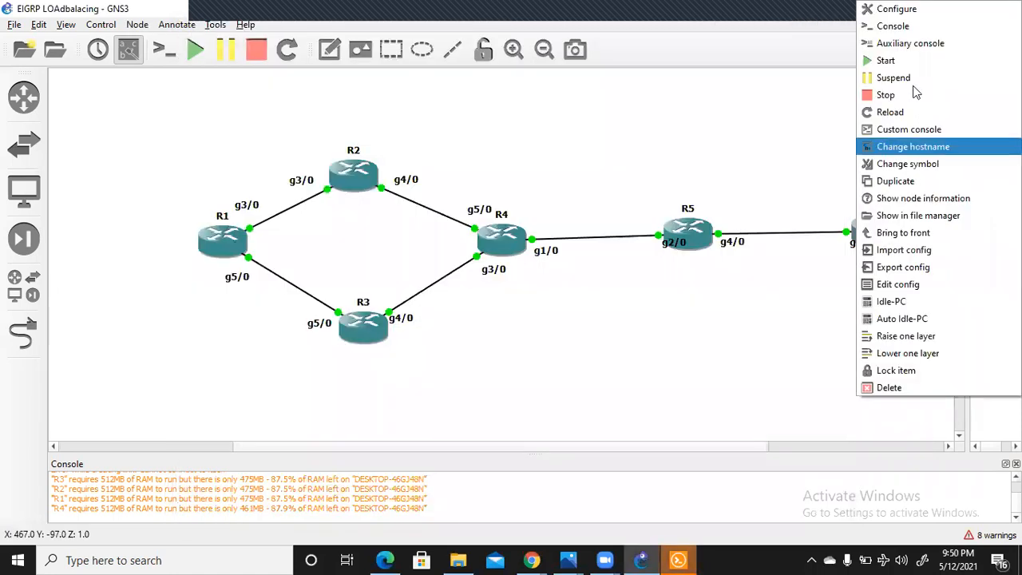
pyautogui.click(901, 26)
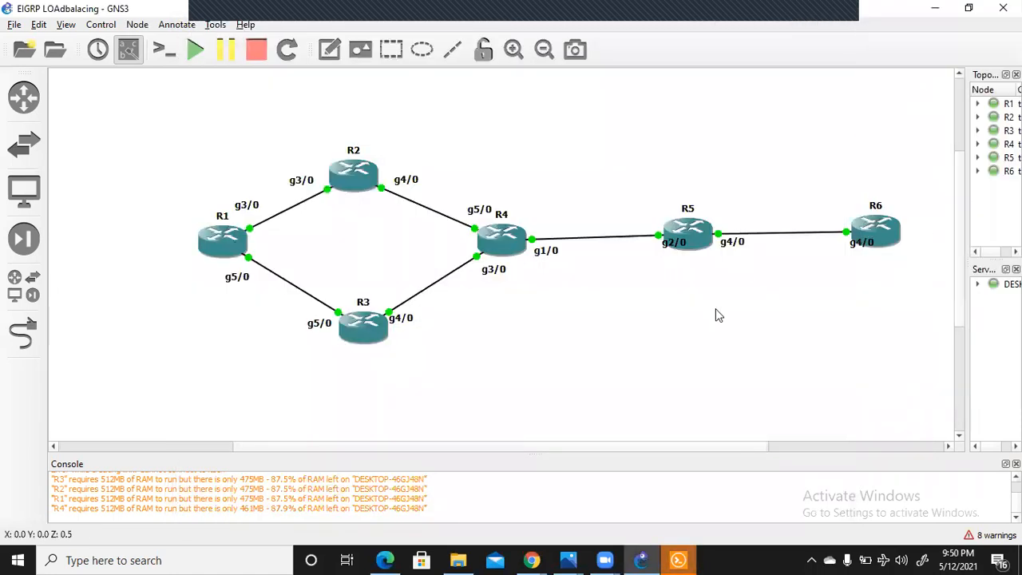
pyautogui.click(678, 559)
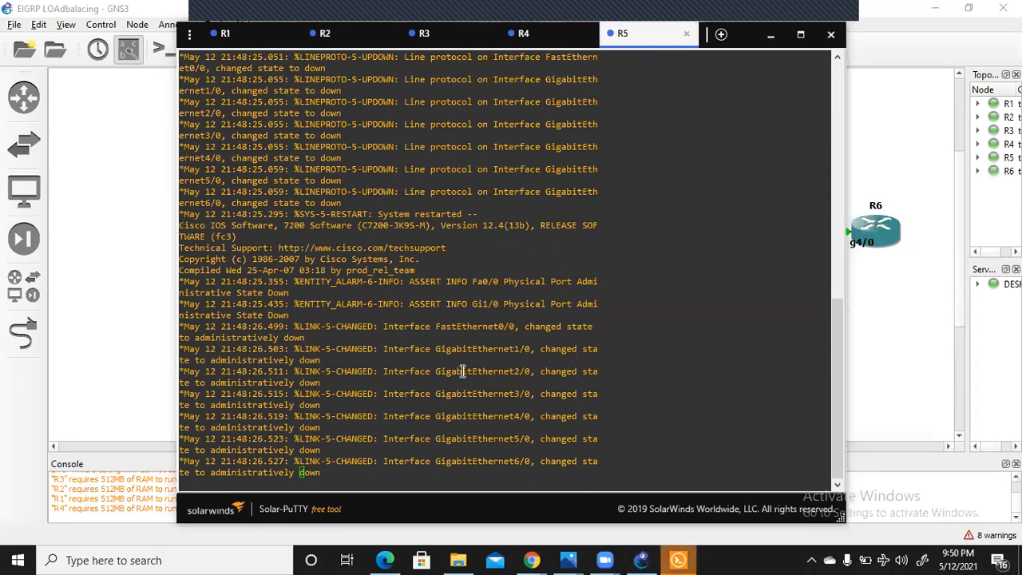
pyautogui.press('Return')
pyautogui.press('Return')
pyautogui.press('Return')
pyautogui.press('Return')
pyautogui.press('Return')
pyautogui.press('Return')
pyautogui.press('Return')
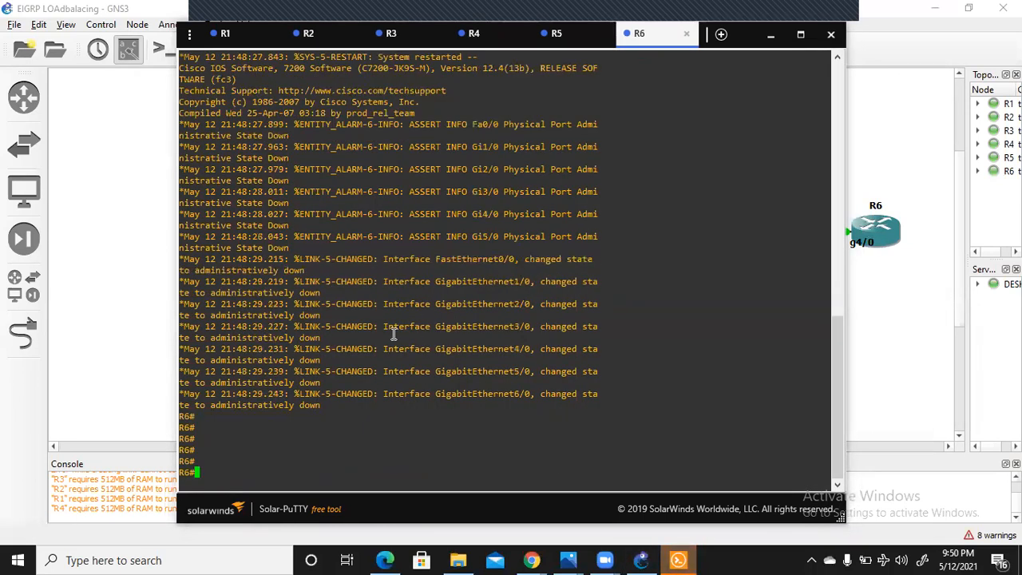
# - Show the R1 session, then move and shrink the terminal window so routers R1, R2 and R3 stay visible
pyautogui.click(225, 42)
pyautogui.moveTo(225, 43); pyautogui.dragTo(457, 137)
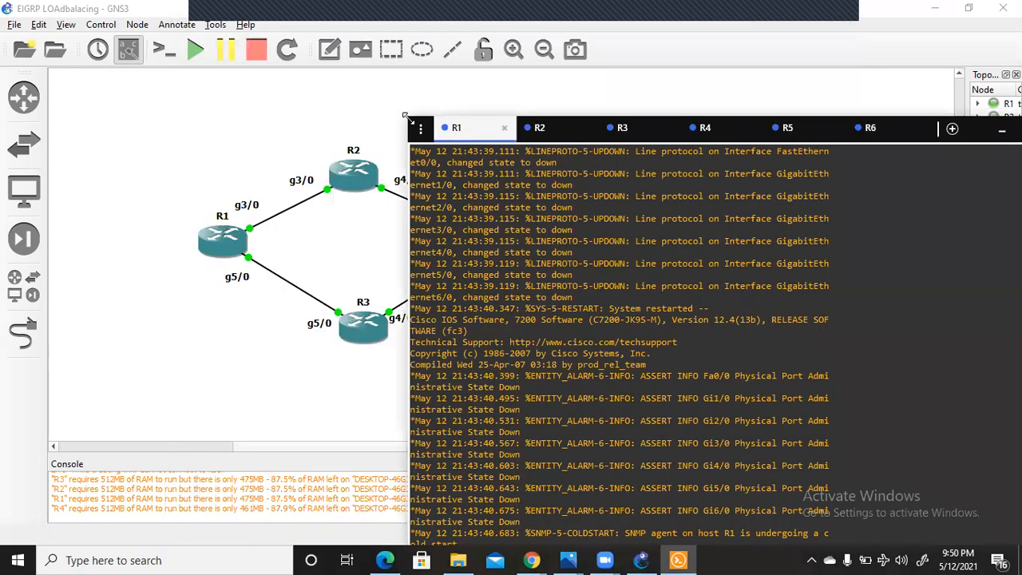
pyautogui.moveTo(405, 116); pyautogui.dragTo(482, 102)
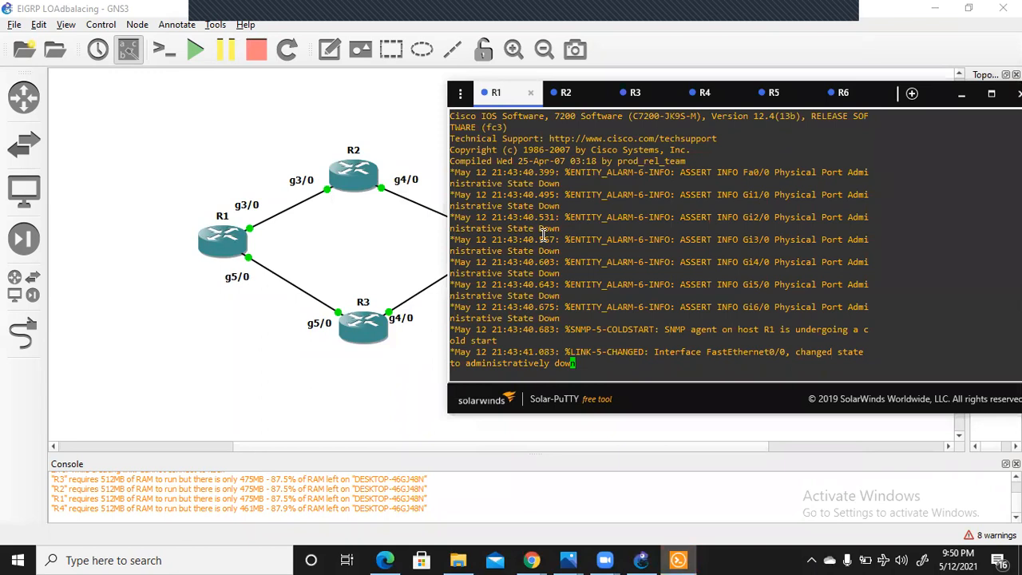
# - Bring up R1's command prompt and enter global configuration mode with configure terminal
pyautogui.press('Return')
pyautogui.press('Return')
pyautogui.press('Return')
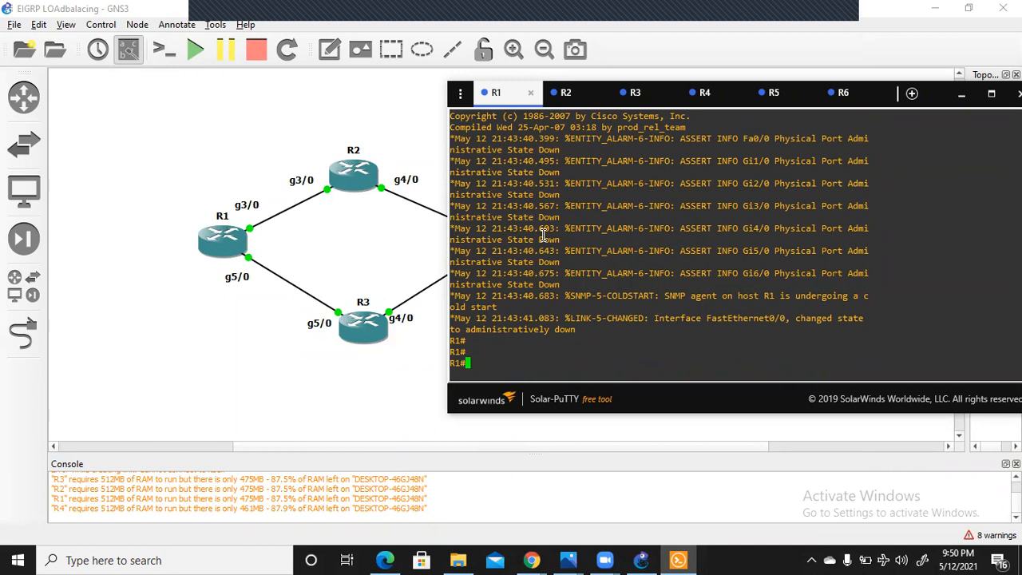
pyautogui.press('Return')
pyautogui.press('Return')
pyautogui.press('Return')
pyautogui.write('conf')
pyautogui.press('Tab')
pyautogui.write('t')
pyautogui.press('Tab')
pyautogui.press('Return')
# - Enter interface gi3/0 on R1 and enable it with no shutdown
pyautogui.write('int gi')
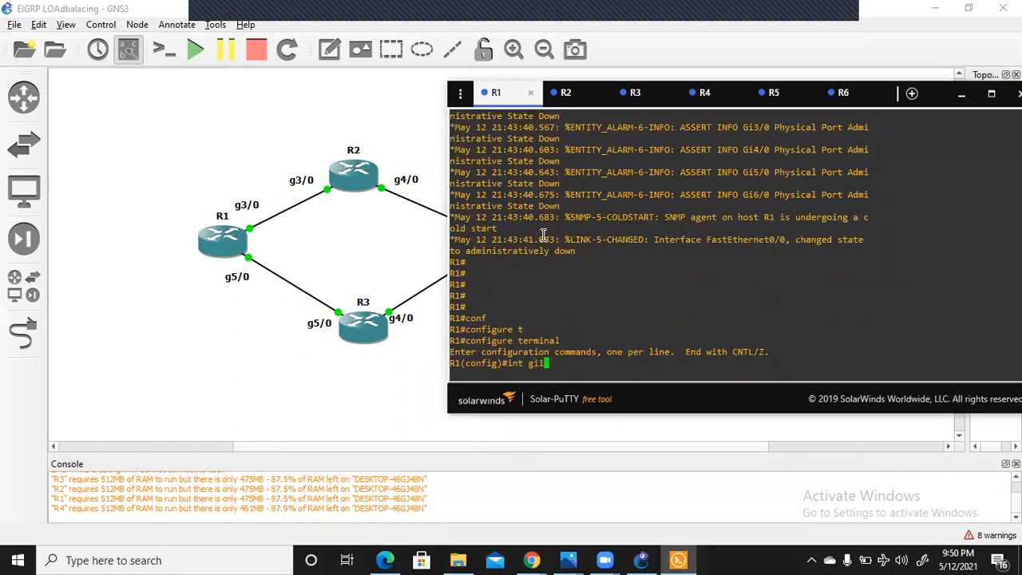
pyautogui.write('3/0')
pyautogui.press('Return')
pyautogui.write('no shu')
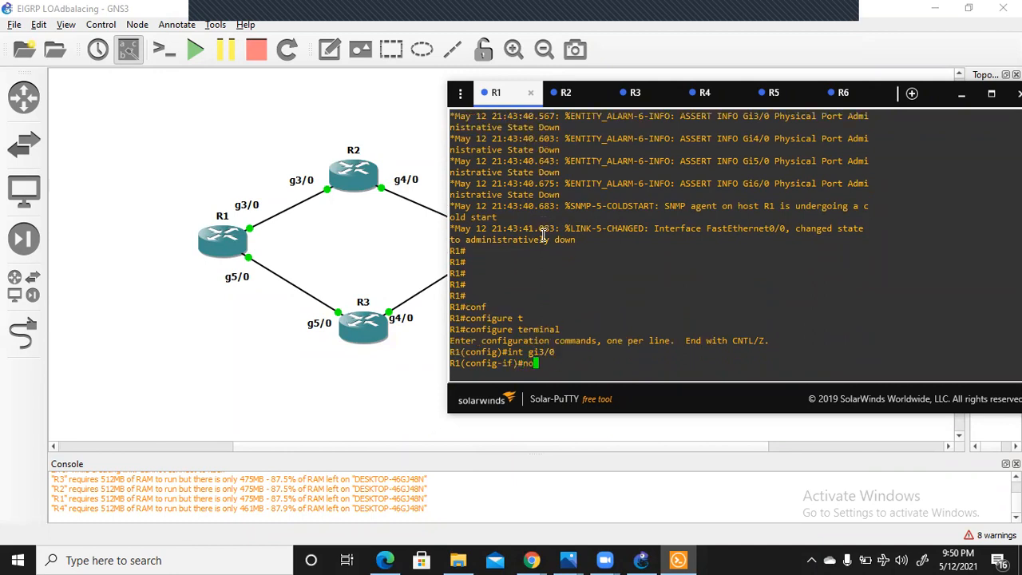
pyautogui.press('Tab')
pyautogui.press('Return')
# - Assign IP address 12.1.1.1 255.255.255.0 to R1's gi3/0 and issue no shutdown again
pyautogui.write('ip add ')
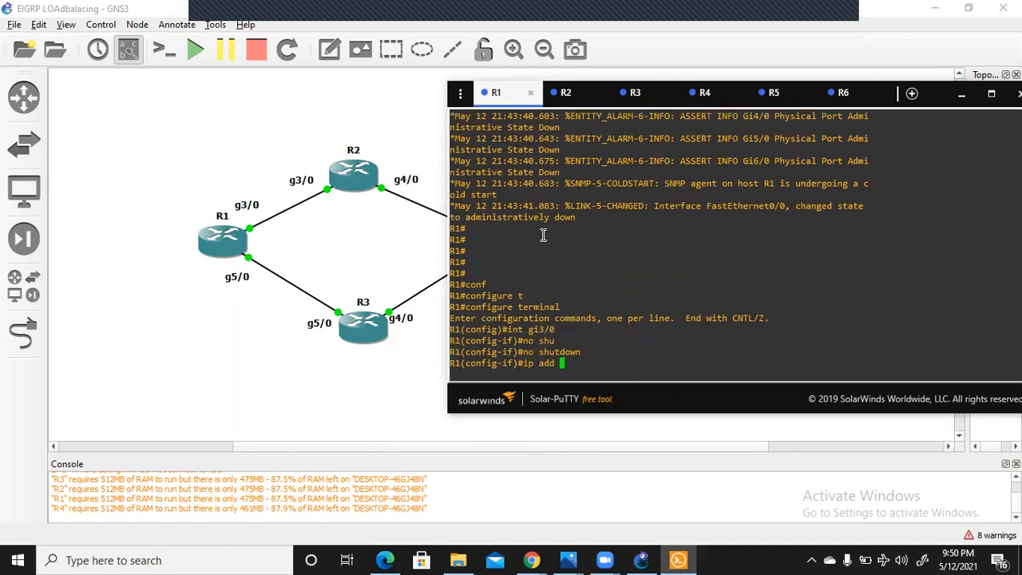
pyautogui.write('12.1.1.1 255.255.255.0')
pyautogui.press('Return')
pyautogui.write('no shu')
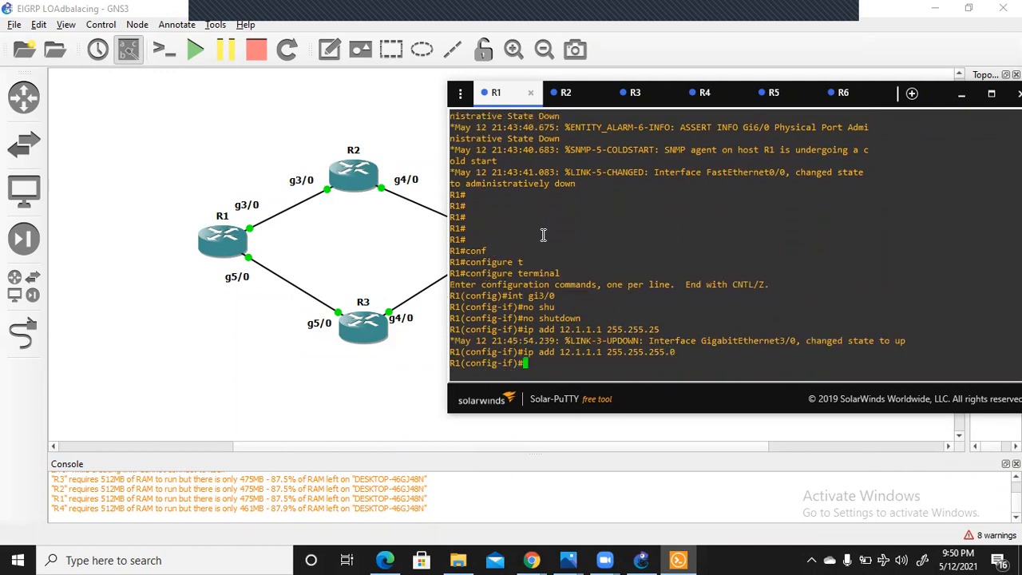
pyautogui.press('Tab')
pyautogui.press('Return')
# - Configure R1's gi5/0 with IP address 13.1.1.1 255.255.255.0, enable it with no shutdown, and exit configuration mode
pyautogui.write('int gi5/0')
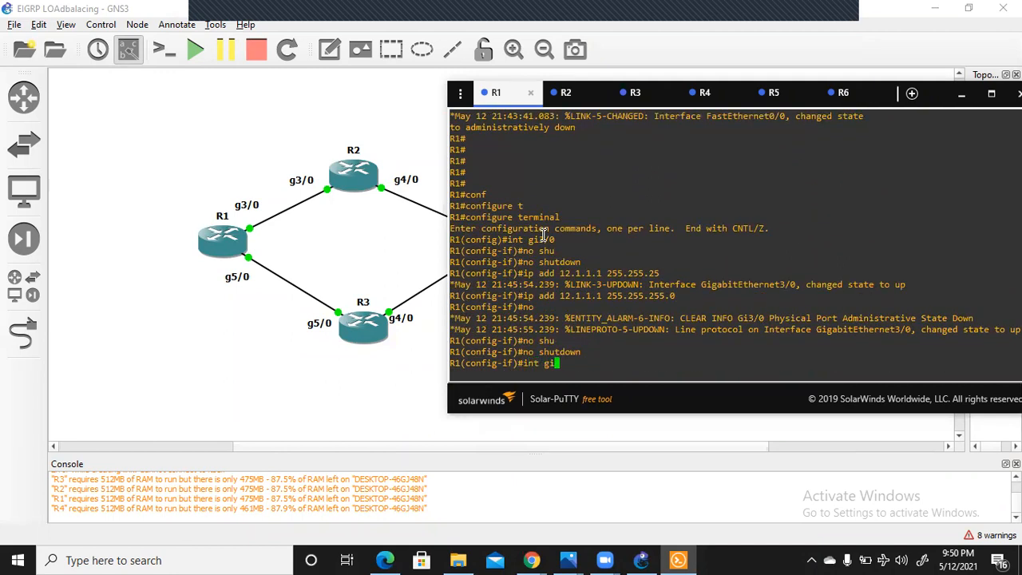
pyautogui.press('Return')
pyautogui.write('ip add ')
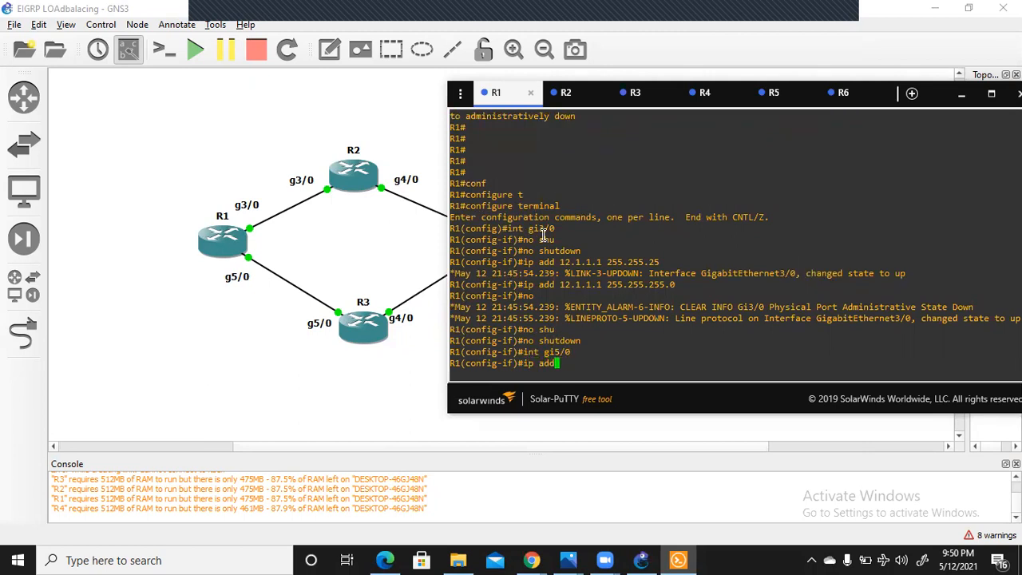
pyautogui.write('13.1.1.1')
pyautogui.write(' 255.255.25')
pyautogui.write('5.2')
pyautogui.write('0')
pyautogui.press('Return')
pyautogui.write('no shu')
pyautogui.press('Tab')
pyautogui.press('Return')
pyautogui.press('Return')
pyautogui.press('Return')
pyautogui.hotkey('ctrl', 'z')
pyautogui.press('Return')
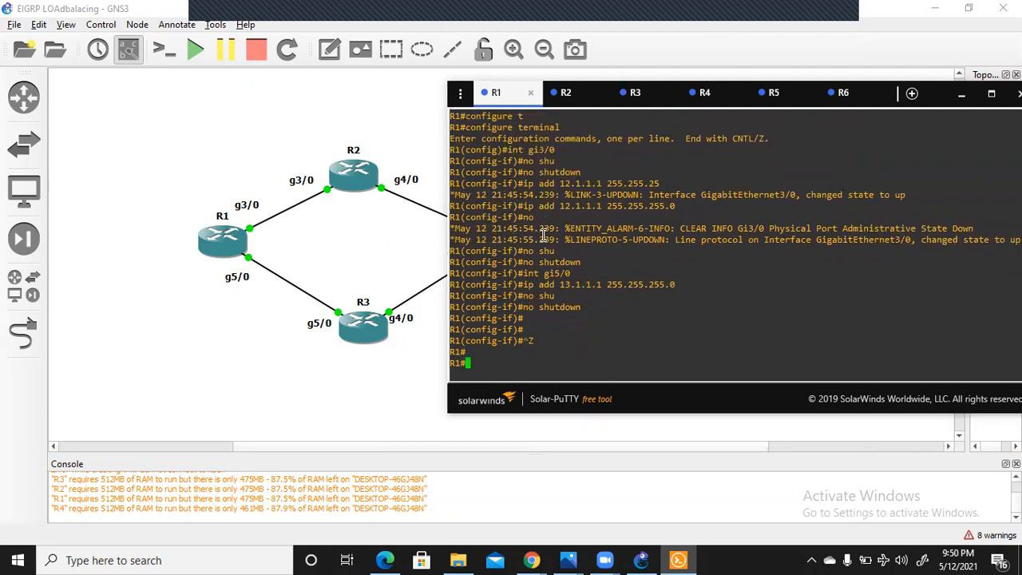
# - Check R1's interfaces with show ip int b and save the configuration with wr
pyautogui.write('sh')
pyautogui.press('Tab')
pyautogui.write('ip int b')
pyautogui.press('Return')
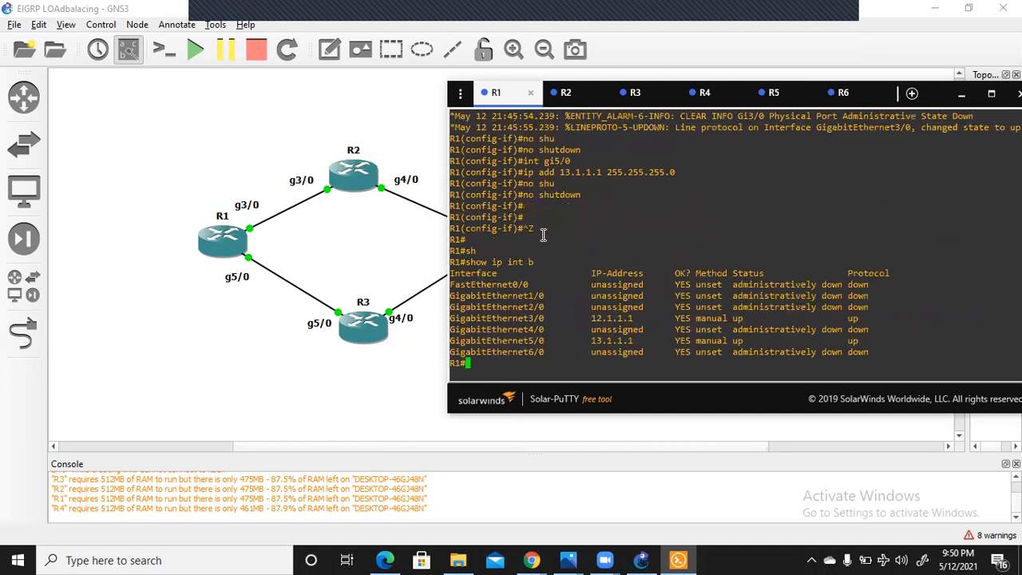
pyautogui.write('wr')
pyautogui.press('Return')
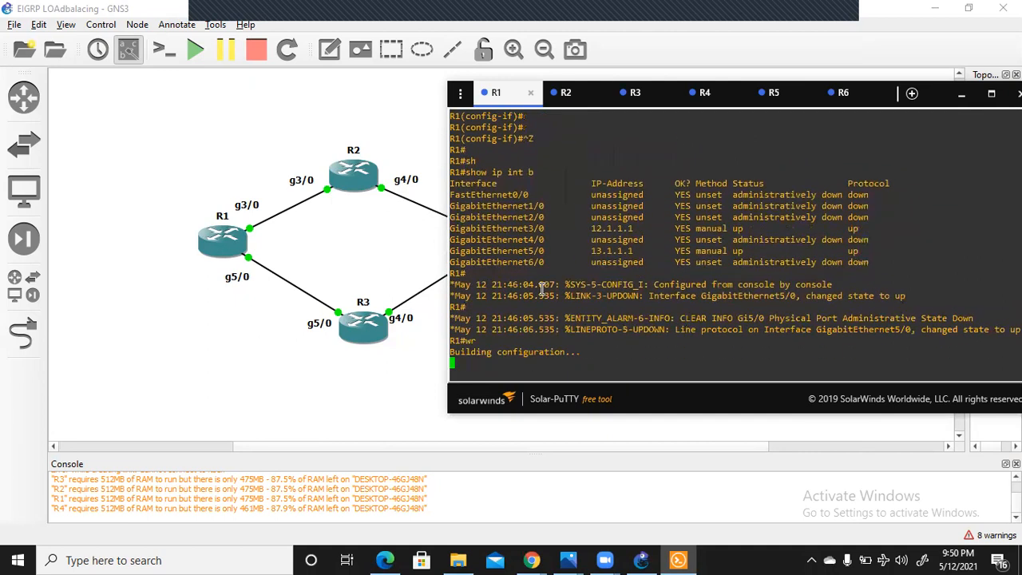
# - Switch to the R2 session, bring up its prompt and enter global configuration mode
pyautogui.click(568, 103)
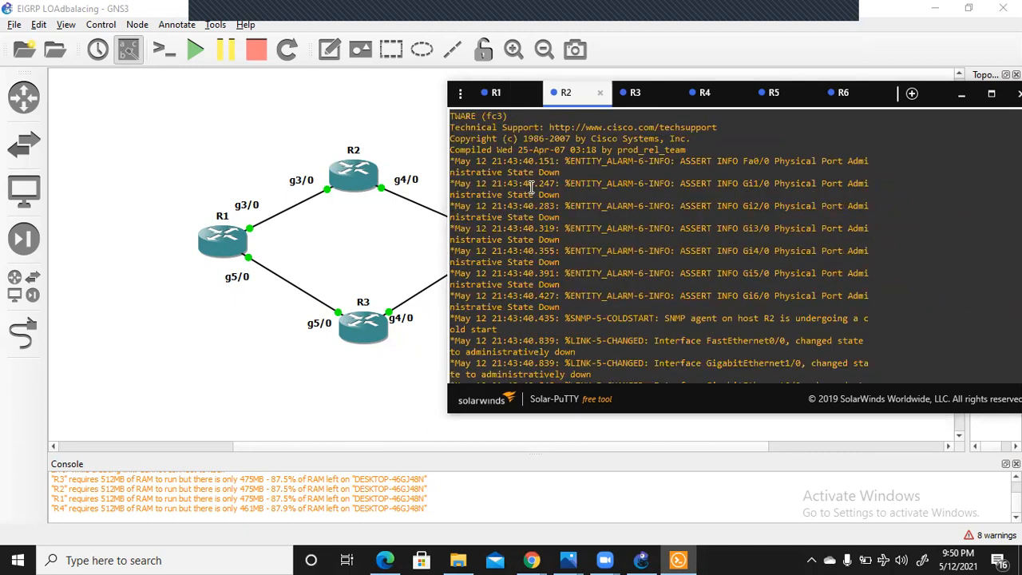
pyautogui.press('Return')
pyautogui.press('Return')
pyautogui.press('Return')
pyautogui.press('Return')
pyautogui.press('Return')
pyautogui.press('Return')
pyautogui.write('co')
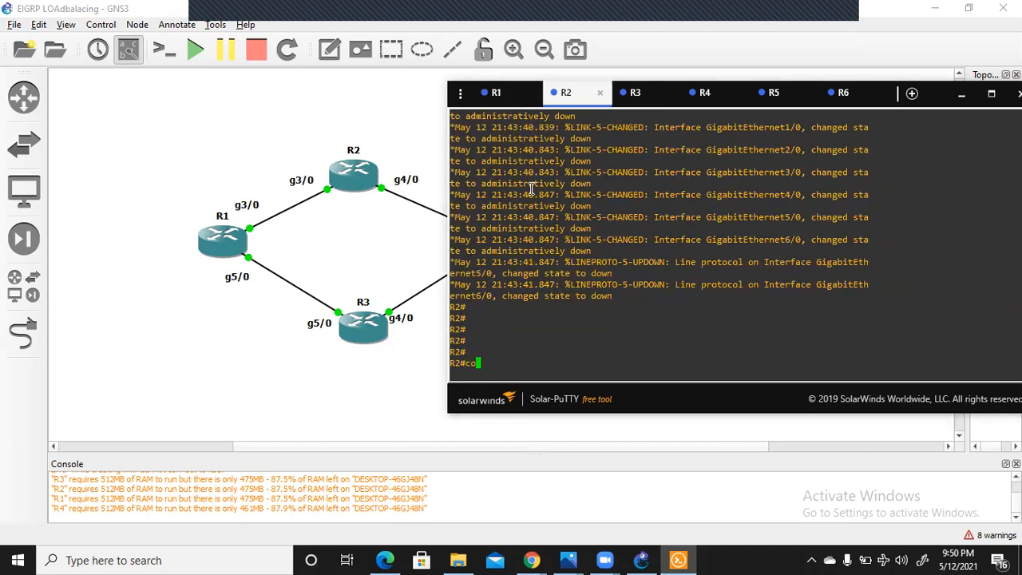
pyautogui.write('nf')
pyautogui.press('Tab')
pyautogui.write('t')
pyautogui.press('Tab')
pyautogui.press('Return')
# - Enter interface gi3/0 on R2 and enable it with no shutdown
pyautogui.write('int gi3/0')
pyautogui.press('Return')
pyautogui.write('no shu')
pyautogui.press('Tab')
pyautogui.press('Return')
# - Check R1's gi3/0 address, assign 12.1.1.2 255.255.255.0 to R2's gi3/0, and issue no shutdown again
pyautogui.write('ip a')
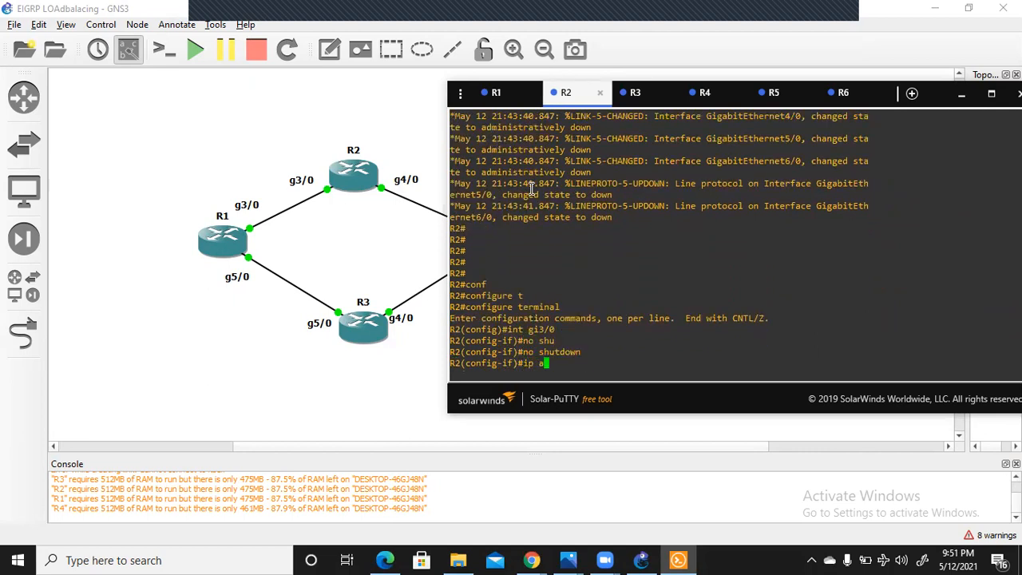
pyautogui.write('dd 13.1.')
pyautogui.press('BackSpace')
pyautogui.press('BackSpace')
pyautogui.press('BackSpace')
pyautogui.press('BackSpace')
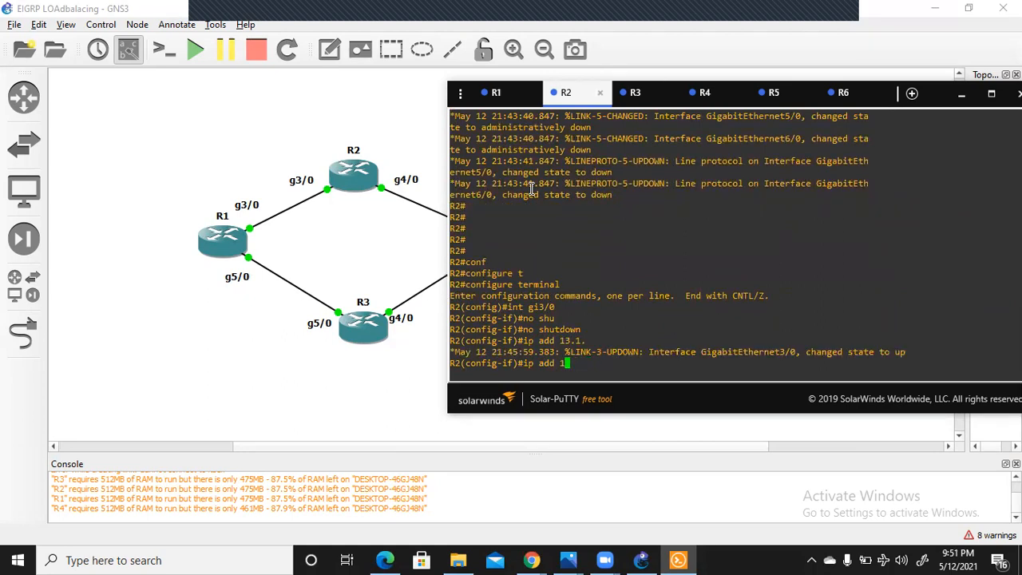
pyautogui.click(497, 93)
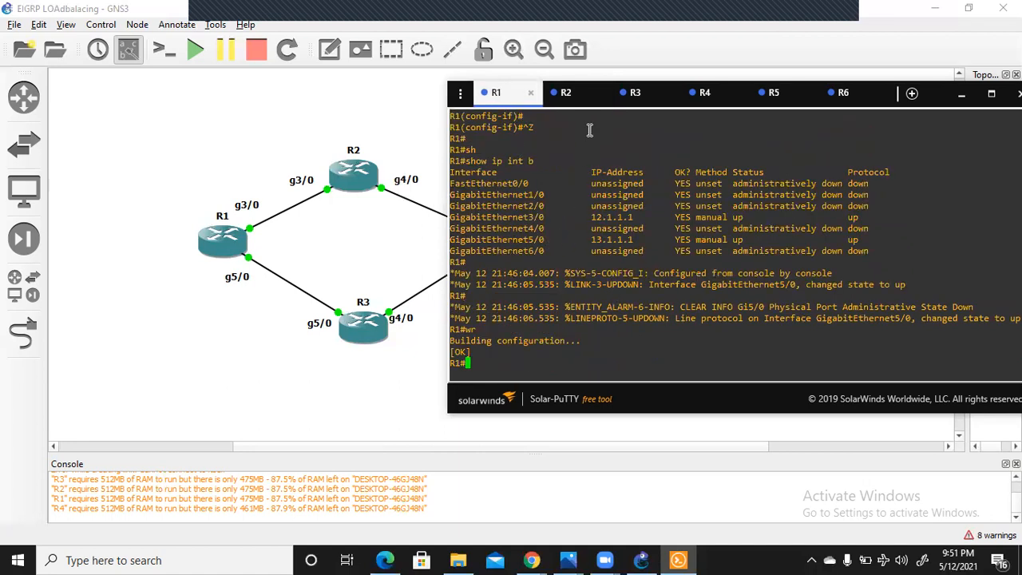
pyautogui.click(565, 93)
pyautogui.write('2.')
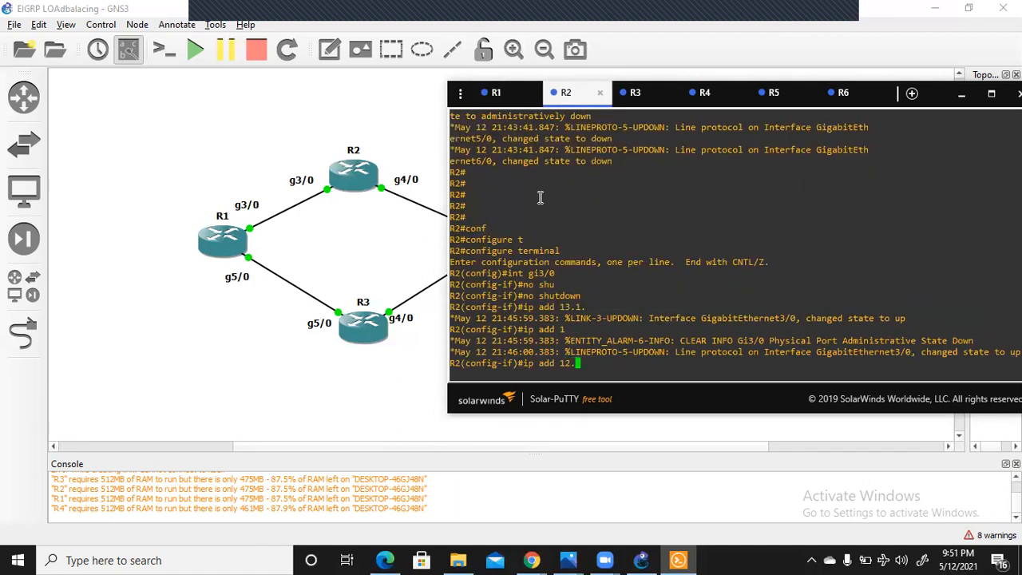
pyautogui.write('1.1.2 255.255.255.0')
pyautogui.press('Return')
pyautogui.write('no shu')
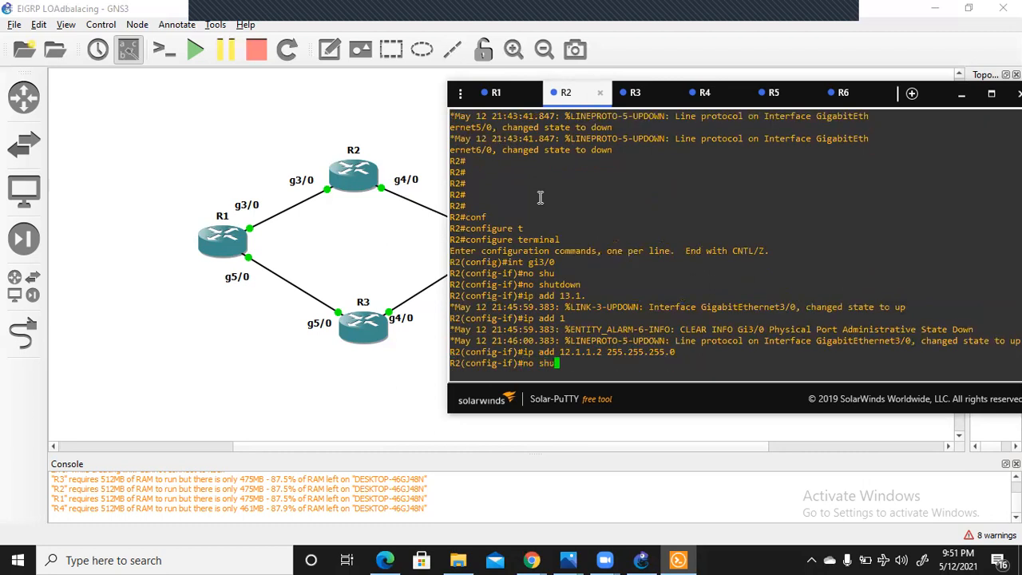
pyautogui.press('Tab')
pyautogui.press('Return')
# - Configure R2's gi4/0 with IP address 24.1.1.2 255.255.255.0, enable it with no shutdown, and exit configuration mode
pyautogui.write('int gi4/0')
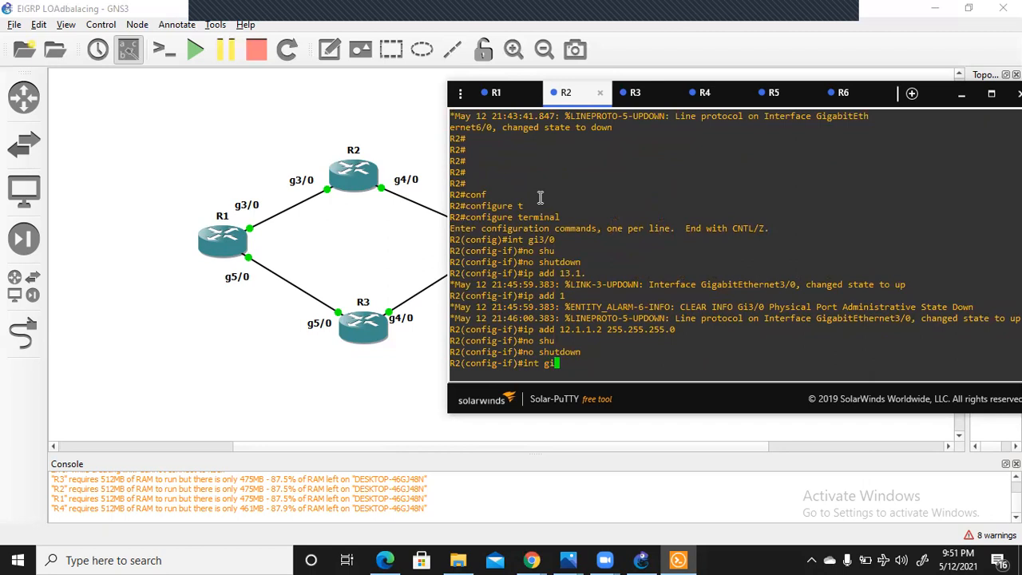
pyautogui.press('Return')
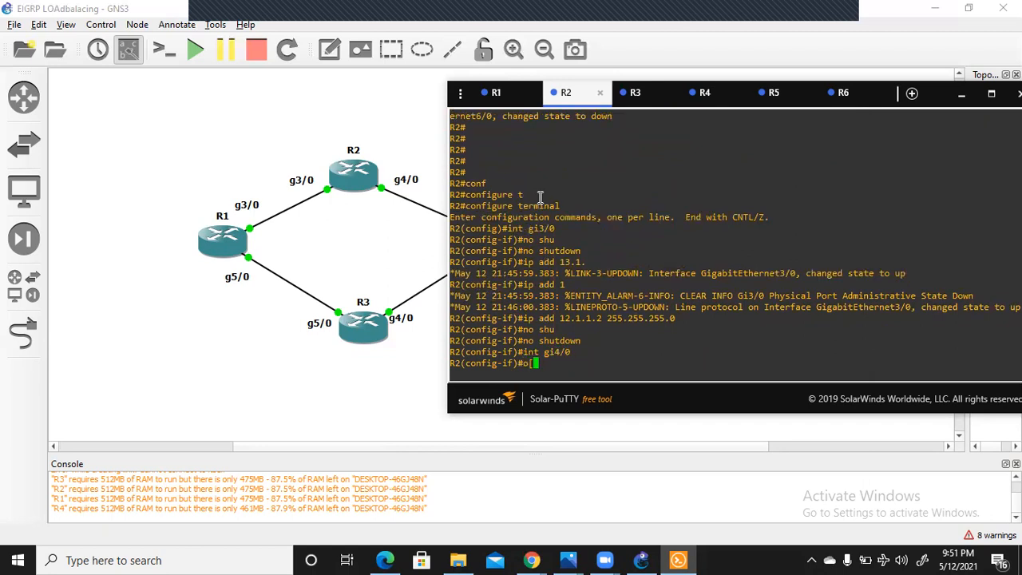
pyautogui.write('ip add 24.1.1.1')
pyautogui.write(' 255.255.255.')
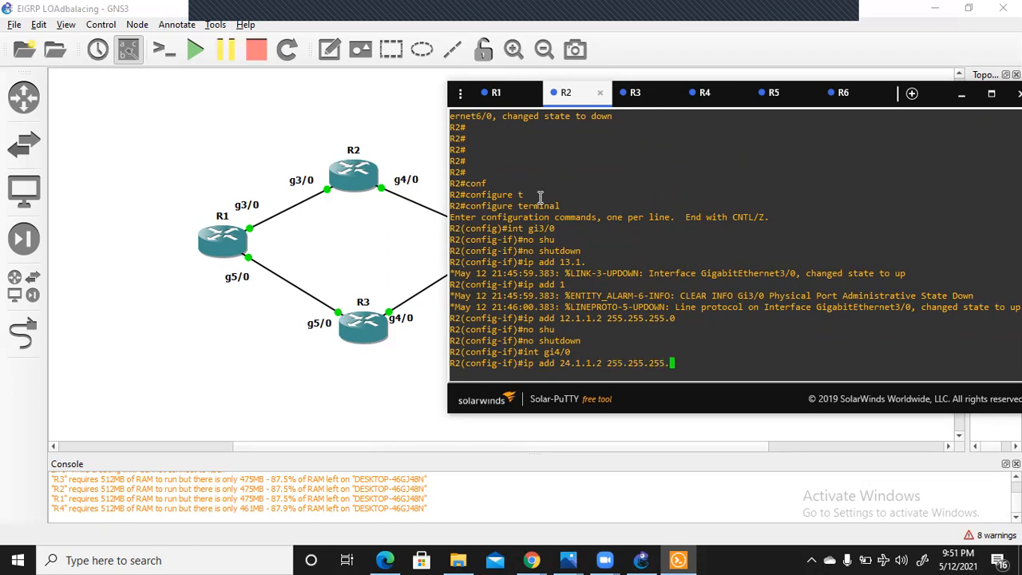
pyautogui.write('0')
pyautogui.press('Return')
pyautogui.write('no shutdown')
pyautogui.press('Tab')
pyautogui.press('Return')
pyautogui.press('Return')
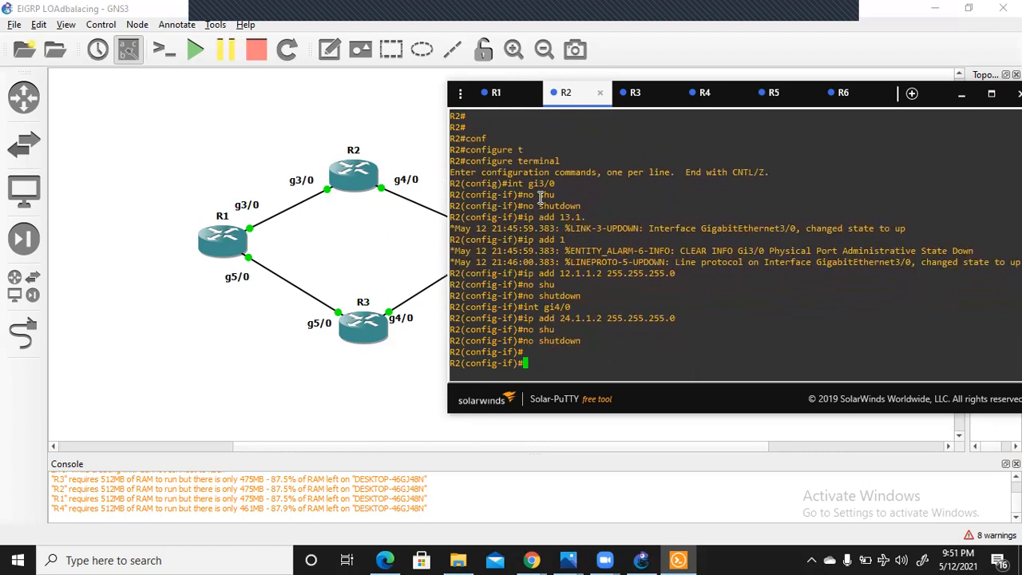
pyautogui.hotkey('ctrl', 'z')
pyautogui.press('Return')
# - Display R2's interface addresses and status with show ip int b
pyautogui.write('sh')
pyautogui.press('Tab')
pyautogui.write('ip int b')
pyautogui.press('Return')
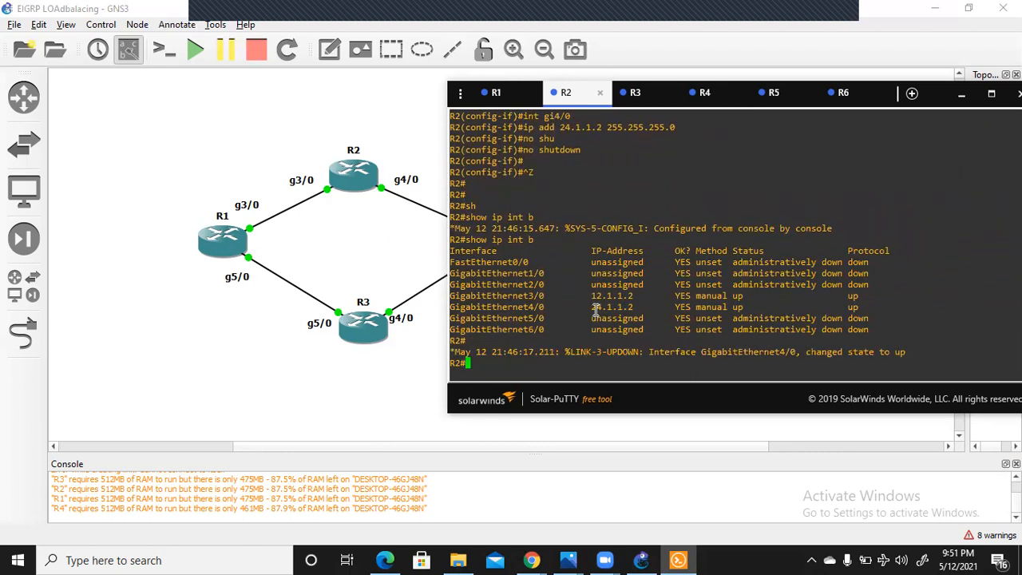
# - Save R2's running configuration with wr
pyautogui.write('wr')
pyautogui.press('Return')
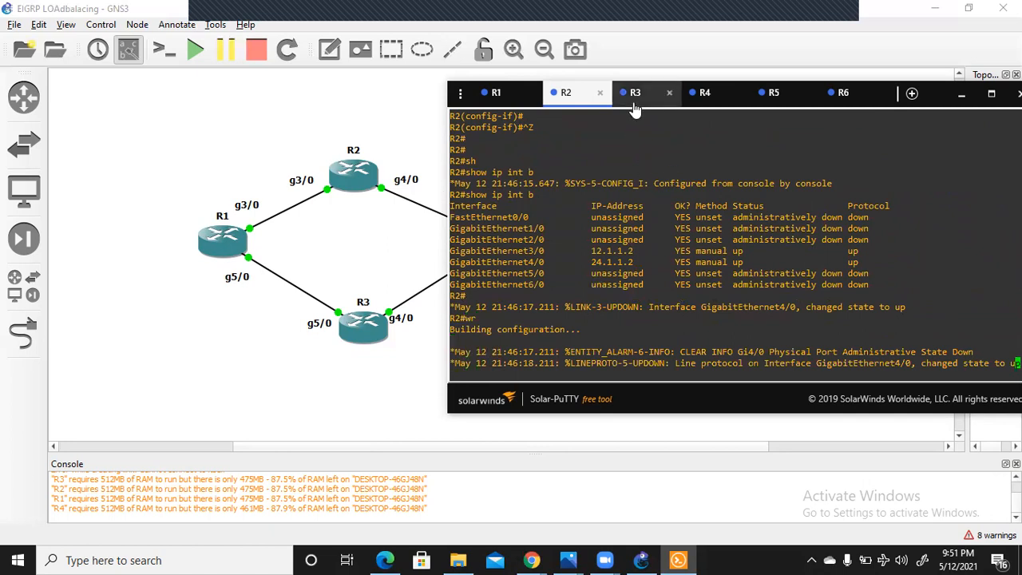
# - Switch to R3's console and enter global configuration mode
pyautogui.click(632, 97)
pyautogui.press('Return')
pyautogui.press('Return')
pyautogui.press('Return')
pyautogui.press('Return')
pyautogui.press('Return')
pyautogui.press('Return')
pyautogui.press('Return')
pyautogui.press('Return')
pyautogui.press('Return')
pyautogui.press('Return')
pyautogui.press('Return')
pyautogui.write('conf')
pyautogui.press('Tab')
pyautogui.write('t')
pyautogui.press('Tab')
pyautogui.press('Return')
# - Enter interface gi5/0 on R3 and enable it with no shutdown
pyautogui.write('int gi')
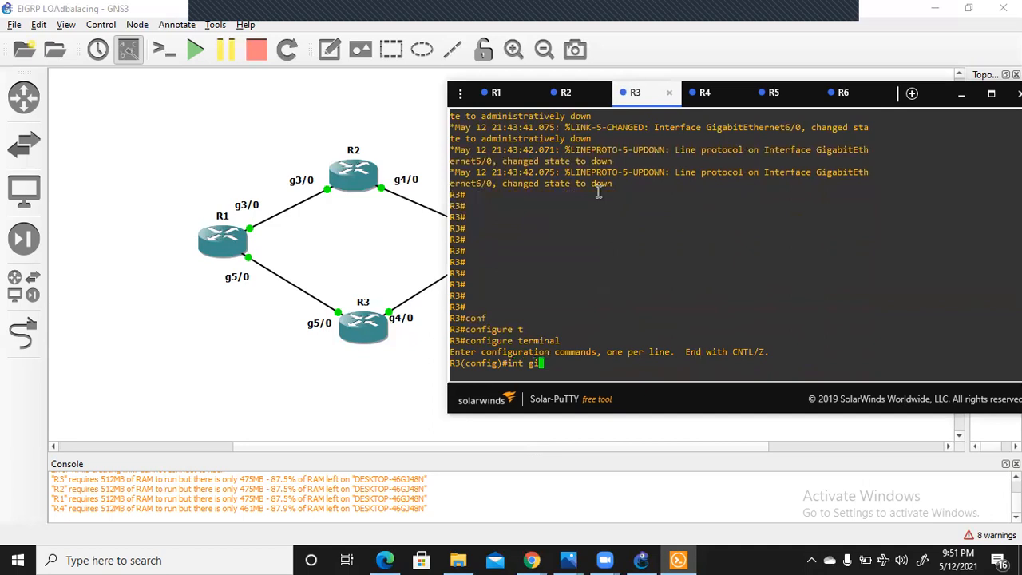
pyautogui.write('5/0')
pyautogui.press('Return')
pyautogui.write('no shu')
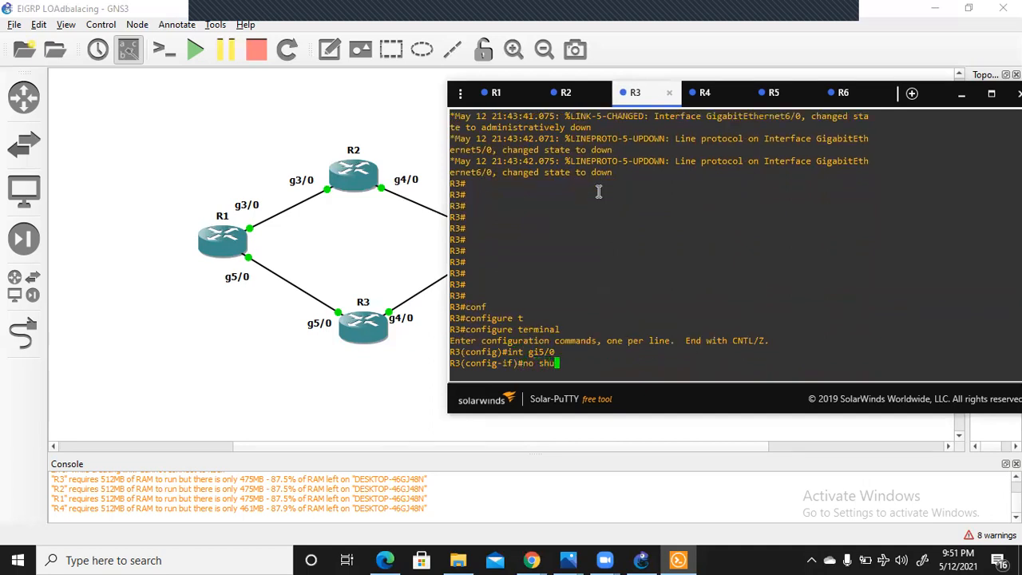
pyautogui.press('Tab')
pyautogui.press('Return')
# - Assign IP address 13.1.1.3 255.255.255.0 to R3's gi5/0 and issue no shutdown again
pyautogui.write('ip add 13.')
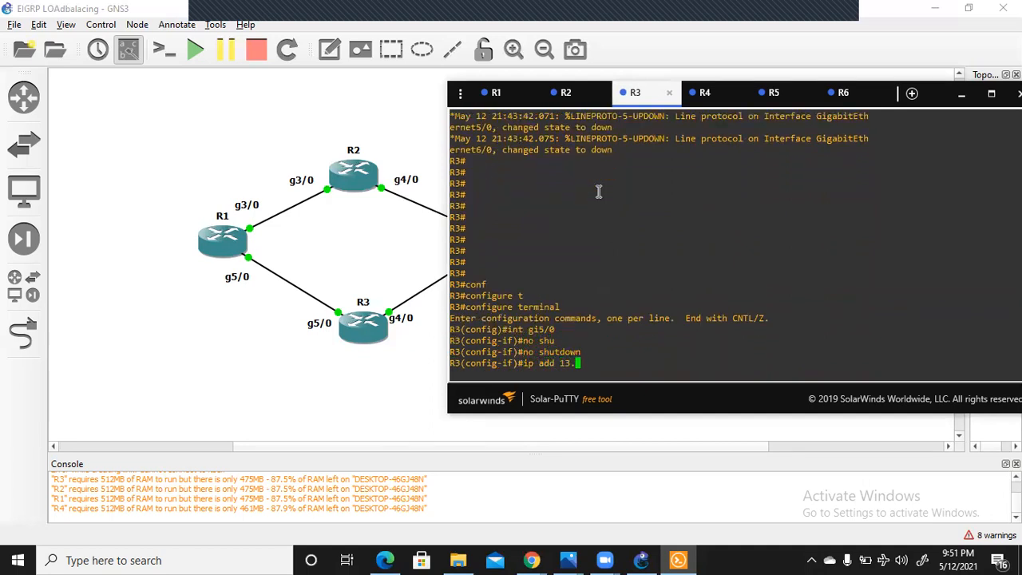
pyautogui.write('1.1.3 2')
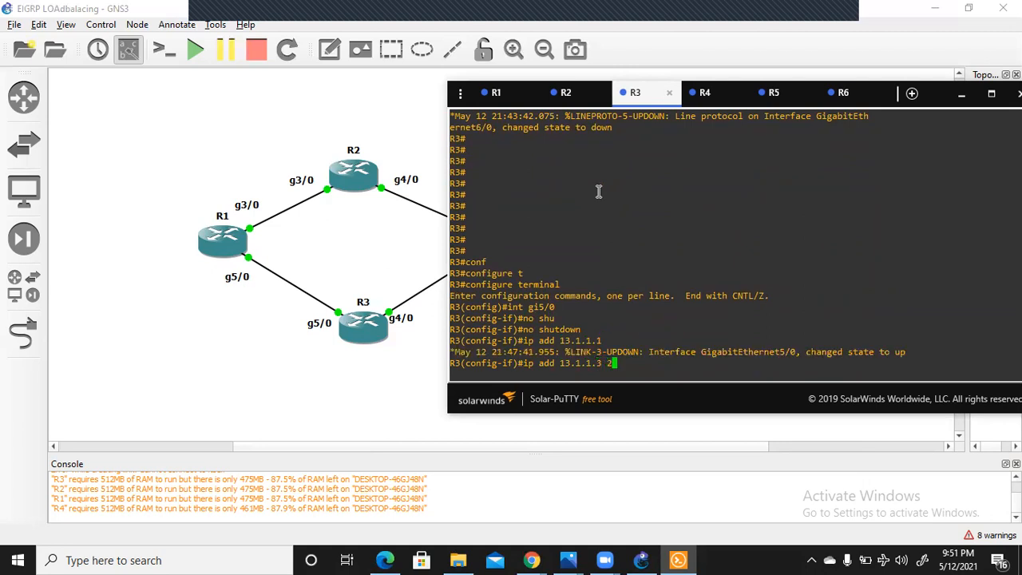
pyautogui.write('55.255.255.0')
pyautogui.press('Return')
pyautogui.write('jo shu')
pyautogui.press('Return')
pyautogui.write('no shu')
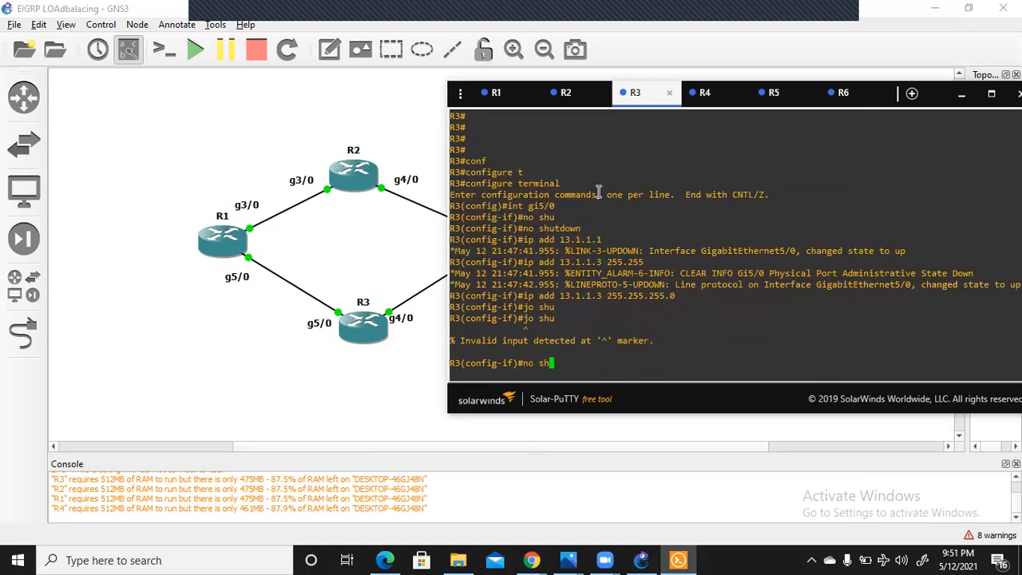
pyautogui.press('Tab')
pyautogui.press('Return')
# - Configure R3's gi4/0 with IP address 34.1.1.3 255.255.255.0, enable it with no shutdown, and exit configuration mode
pyautogui.write('int gi4/0')
pyautogui.press('Return')
pyautogui.write('ip add 34.1.1.3 ')
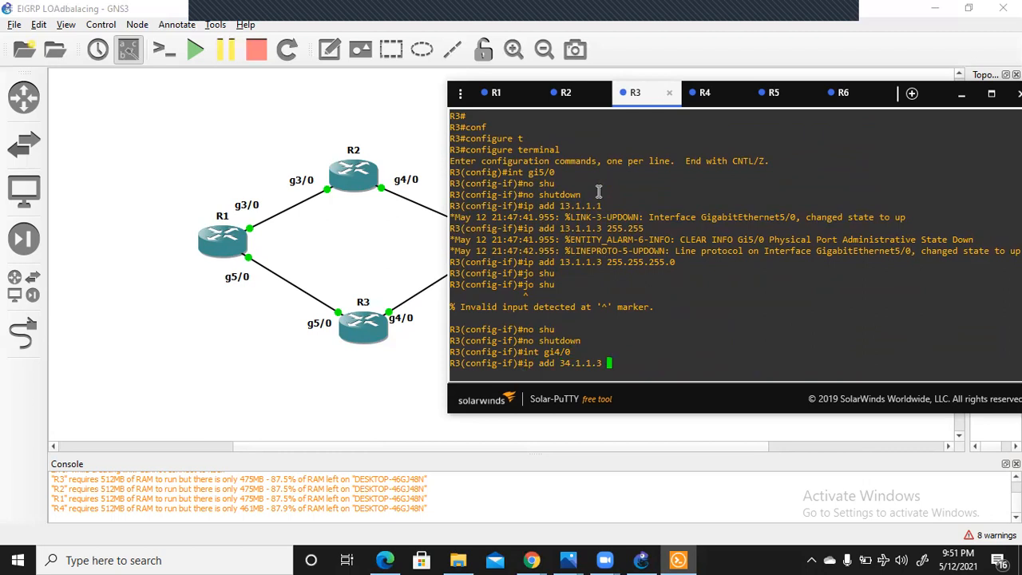
pyautogui.write('255.255.255.0')
pyautogui.press('Return')
pyautogui.write('jo')
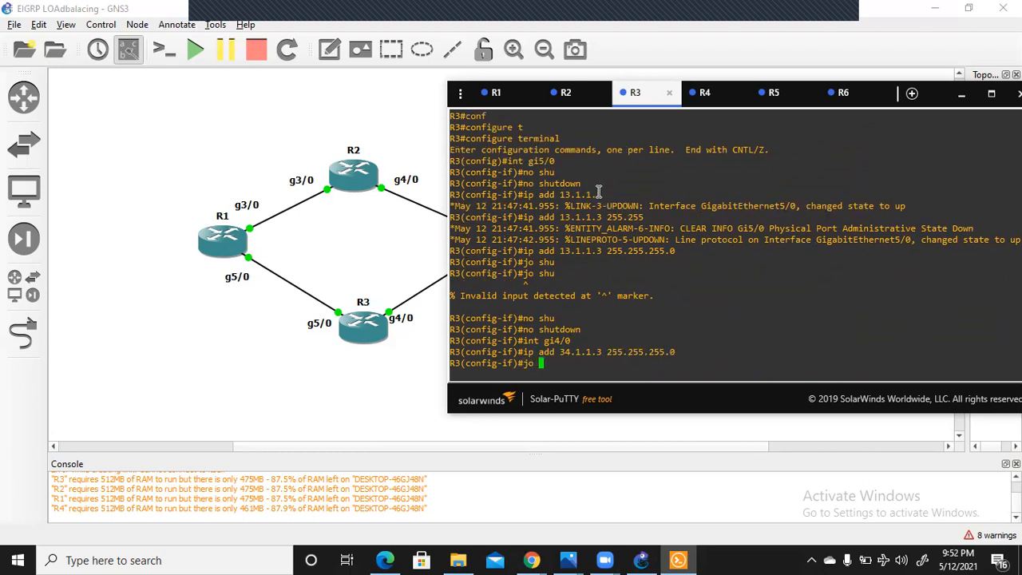
pyautogui.press('BackSpace')
pyautogui.write('no shu')
pyautogui.press('Return')
pyautogui.hotkey('ctrl', 'z')
pyautogui.press('Return')
# - Display R3's interface summary with show ip int b and save its configuration with wr
pyautogui.write('sh')
pyautogui.press('Tab')
pyautogui.write('ip int b')
pyautogui.press('Return')
pyautogui.write('wr')
pyautogui.press('Return')
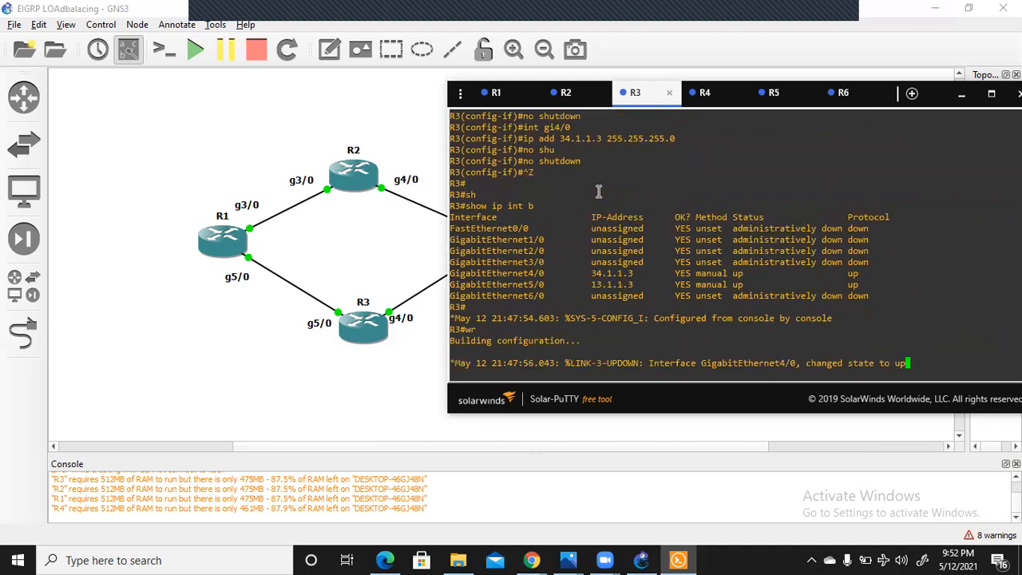
# - Switch to R4's console and enter global configuration mode
pyautogui.click(704, 93)
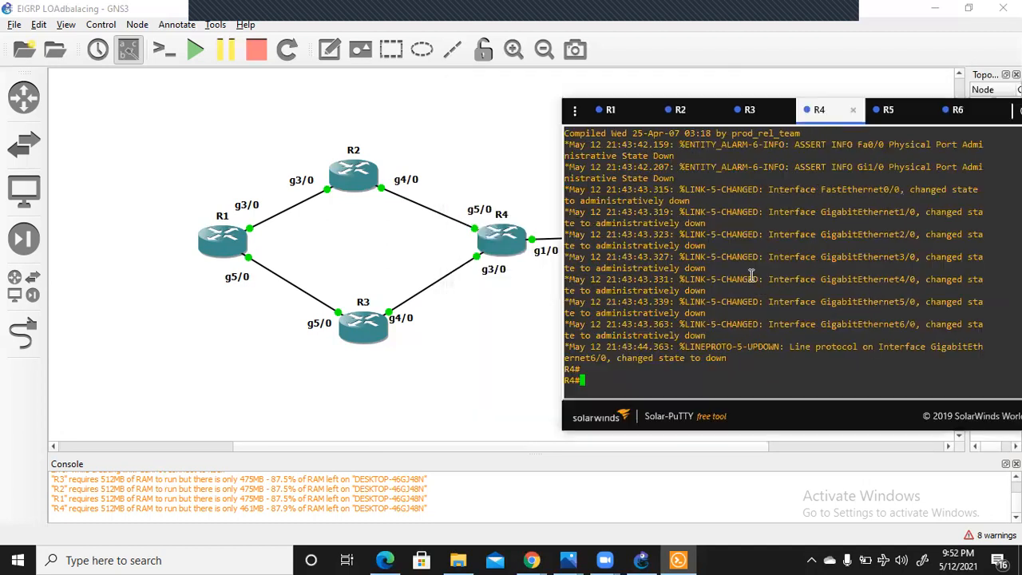
pyautogui.press('Return')
pyautogui.press('Return')
pyautogui.press('Return')
pyautogui.press('Return')
pyautogui.write('conf')
pyautogui.press('Tab')
pyautogui.write('t')
pyautogui.press('Tab')
pyautogui.press('Return')
# - Assign IP address 24.1.1.4 255.255.255.0 to interface gi5/0 on R4
pyautogui.write('int gi5/0')
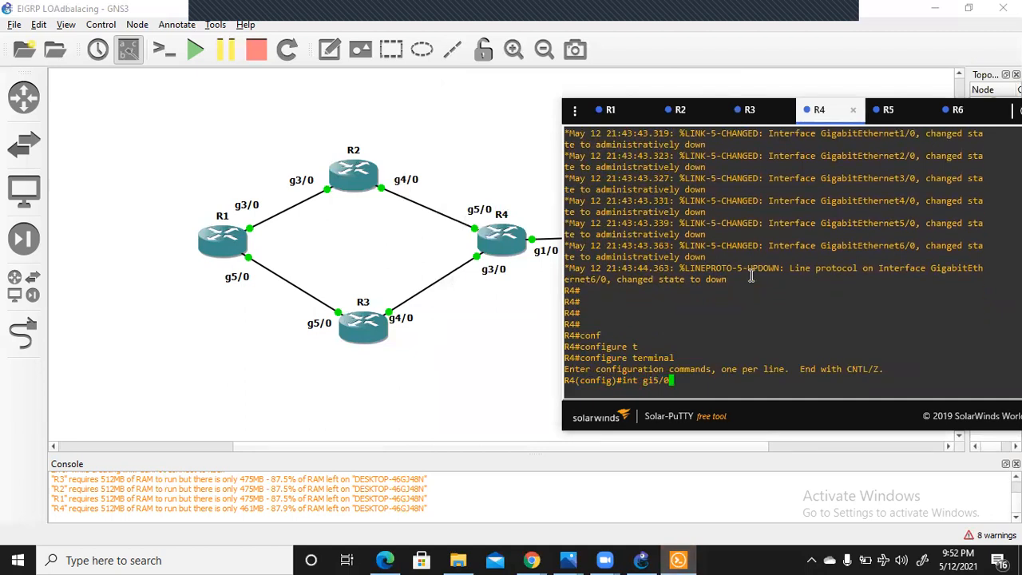
pyautogui.press('Return')
pyautogui.write('ip add ')
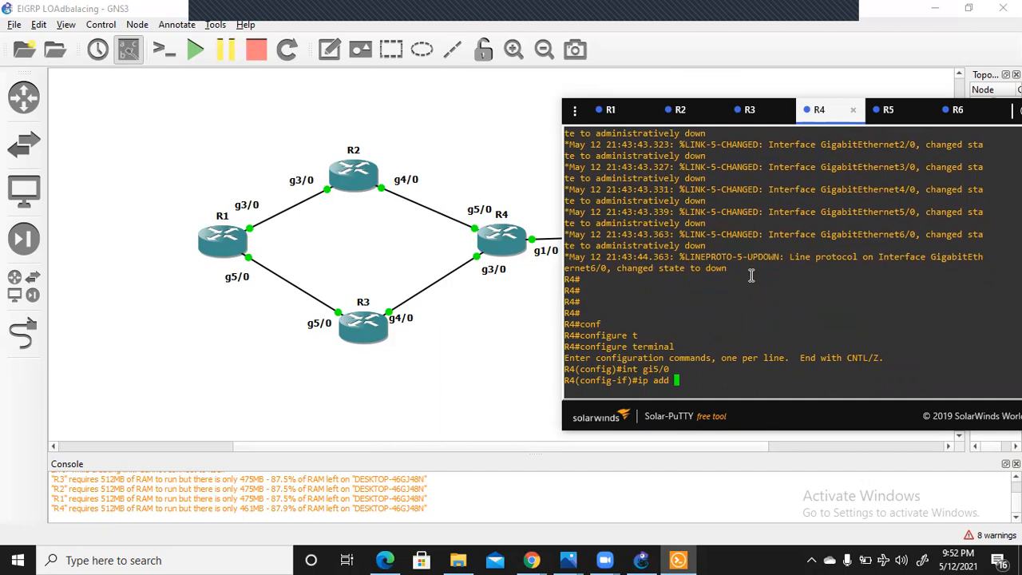
pyautogui.write('24.1.1.4 255.255.255.0')
pyautogui.press('Return')
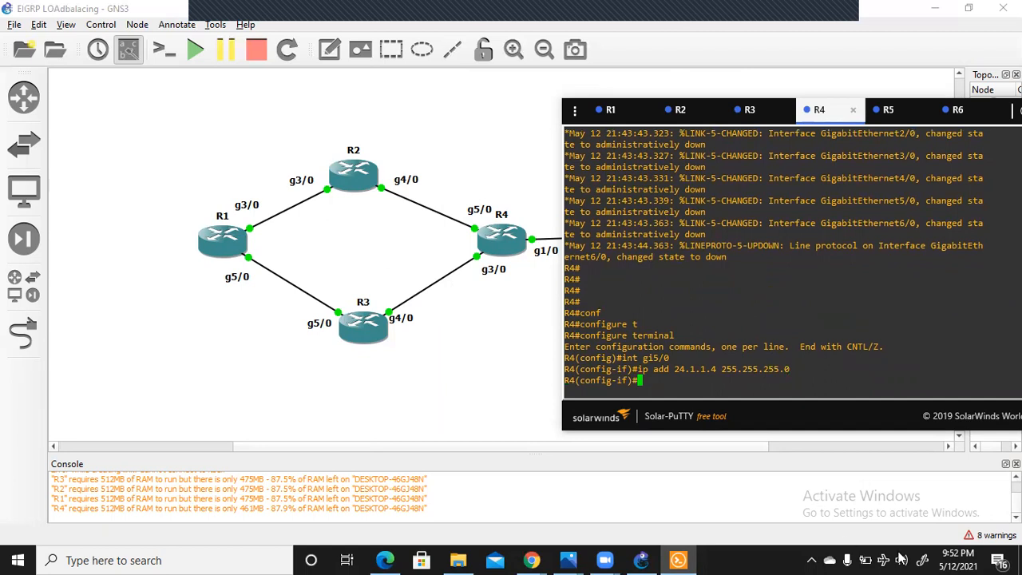
pyautogui.click(902, 560)
pyautogui.click(900, 560)
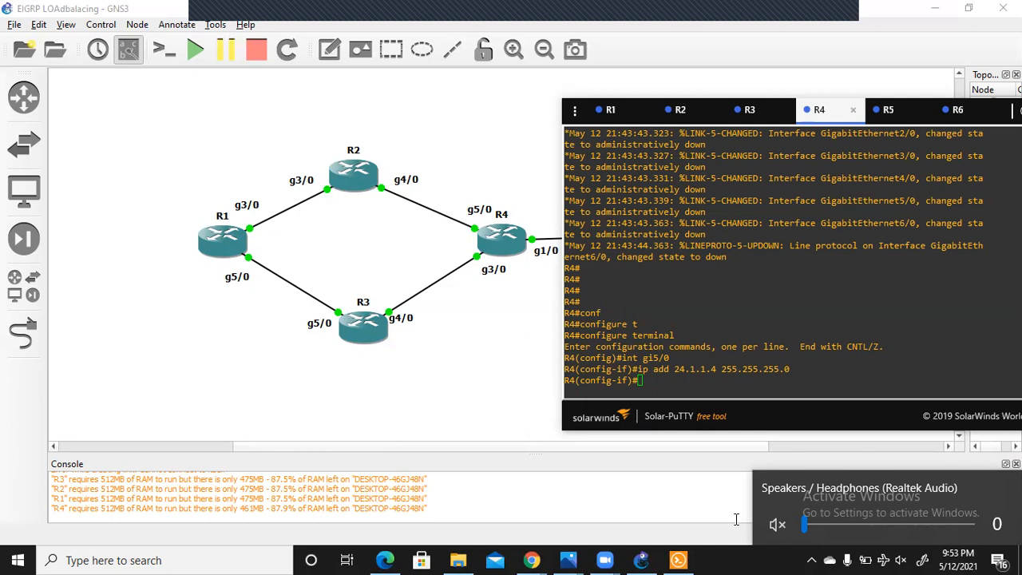
pyautogui.click(972, 527)
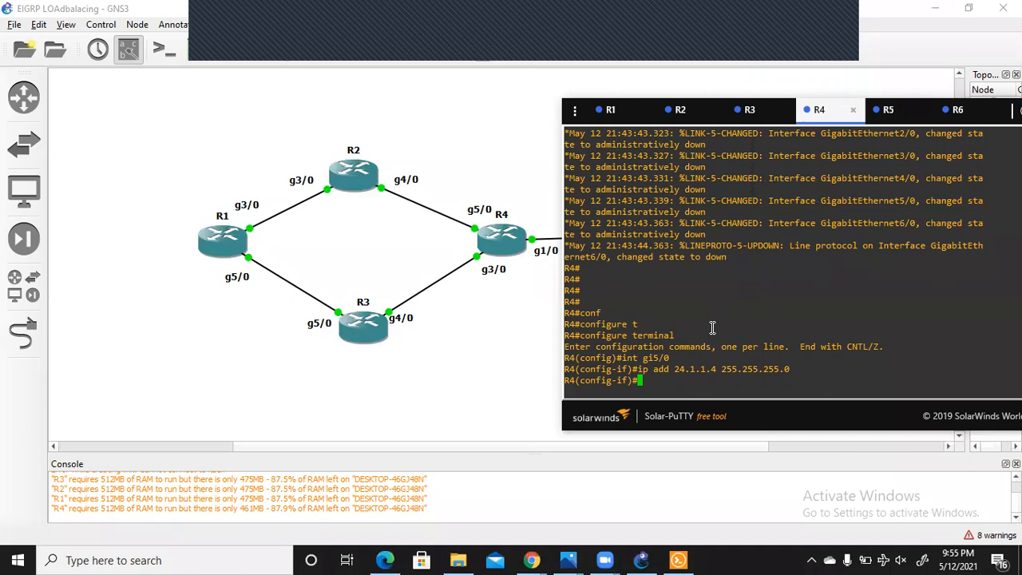
# - Enable R4's gi5/0 interface with no shutdown
pyautogui.write('no shu')
pyautogui.press('Tab')
pyautogui.press('Return')
# - Configure R4's gi3/0 with IP address 34.1.1.4 255.255.255.0, enable it with no shutdown, and exit configuration mode
pyautogui.write('int gi3/0')
pyautogui.press('Return')
pyautogui.write('ip add ')
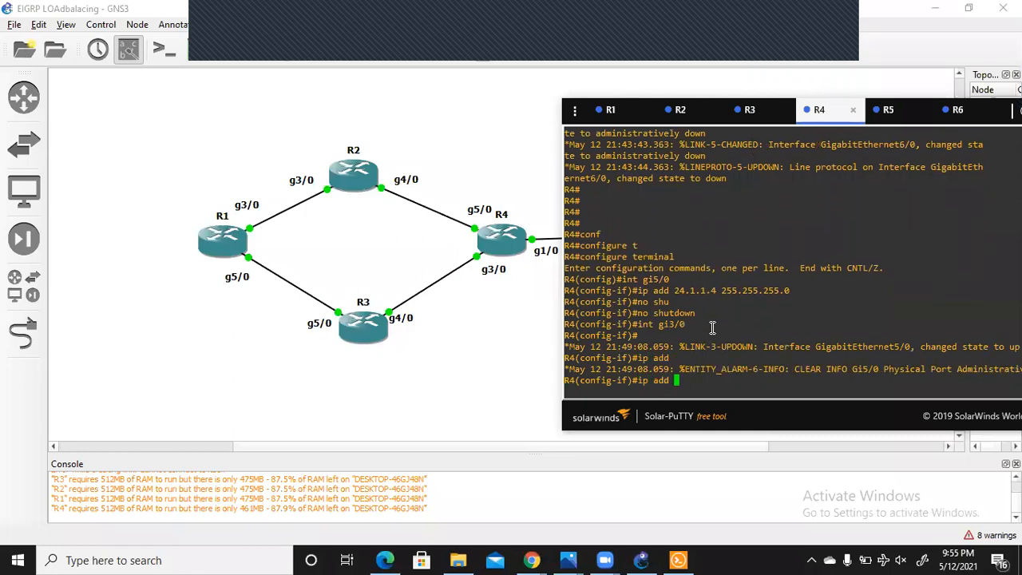
pyautogui.write('34.1.1.')
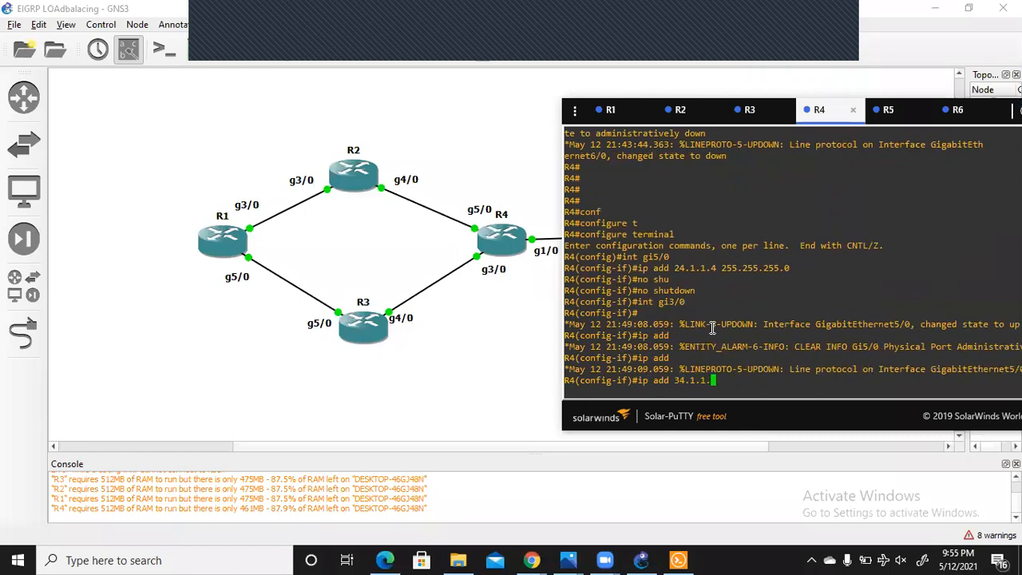
pyautogui.write('4 255.255.255.0')
pyautogui.press('Return')
pyautogui.write('no shu')
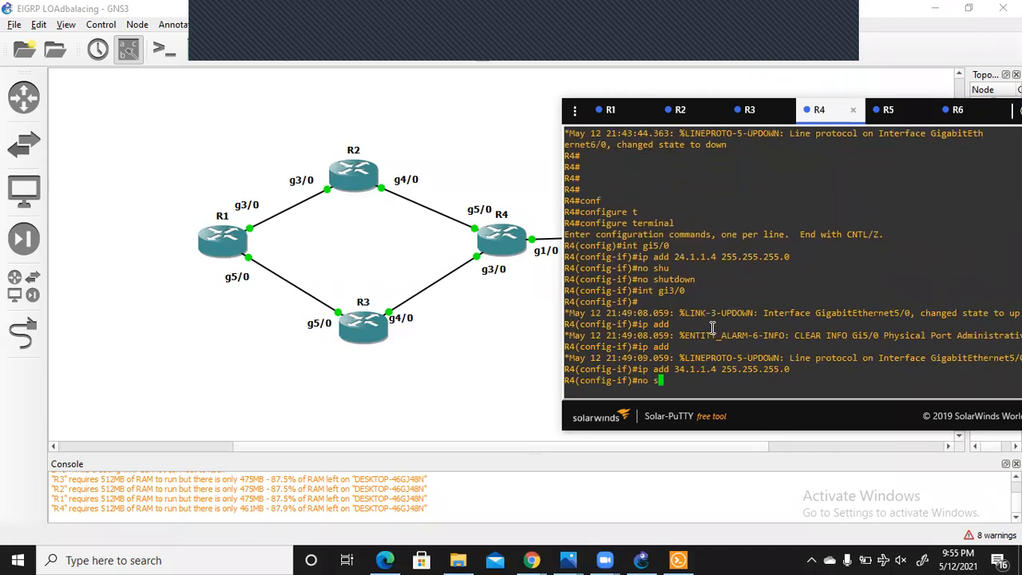
pyautogui.press('Tab')
pyautogui.press('Return')
pyautogui.hotkey('ctrl', 'z')
pyautogui.press('Return')
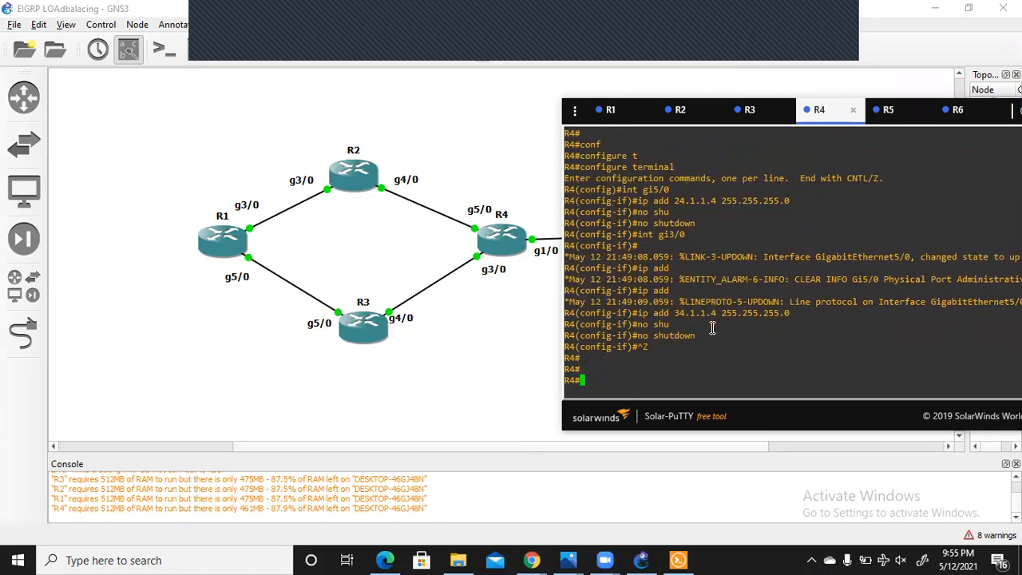
# - Display R4's interface addresses and status with show ip int b
pyautogui.write('sh')
pyautogui.press('Tab')
pyautogui.write('ip int b')
pyautogui.press('Return')
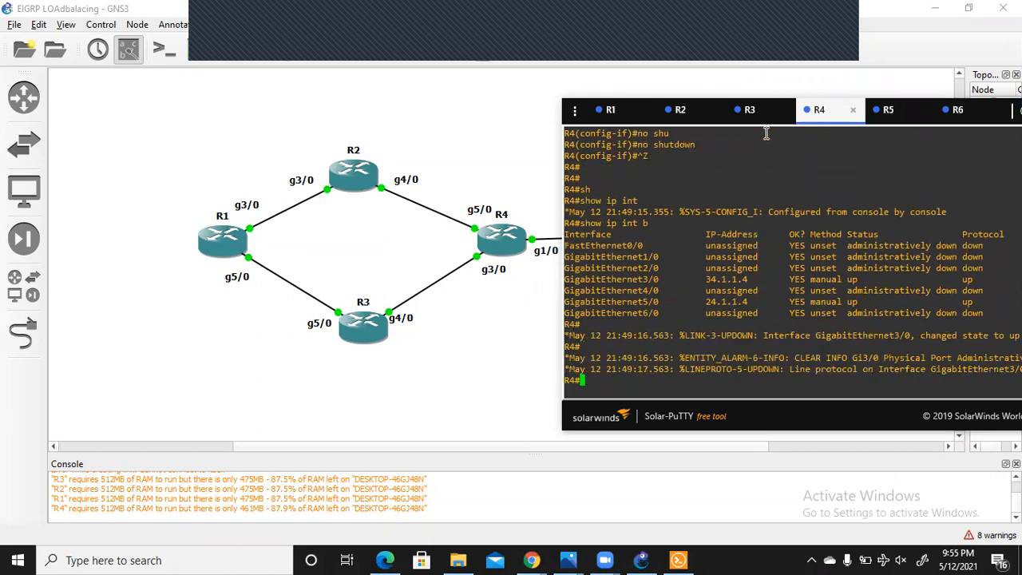
# - Move the terminal window aside to expose R5 and R6 in the topology, and enter global configuration mode on R5
pyautogui.click(818, 120)
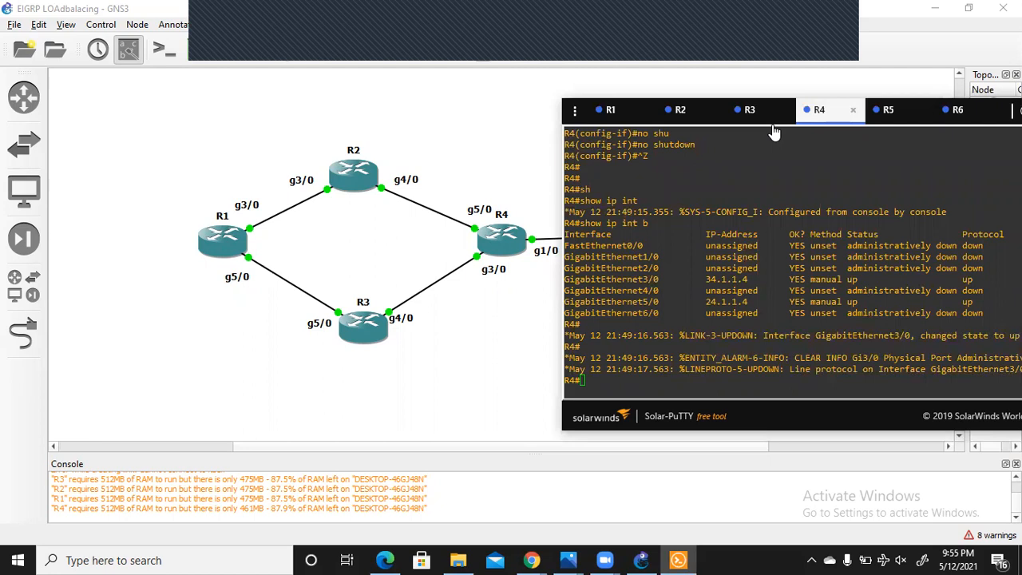
pyautogui.moveTo(773, 112); pyautogui.dragTo(234, 108)
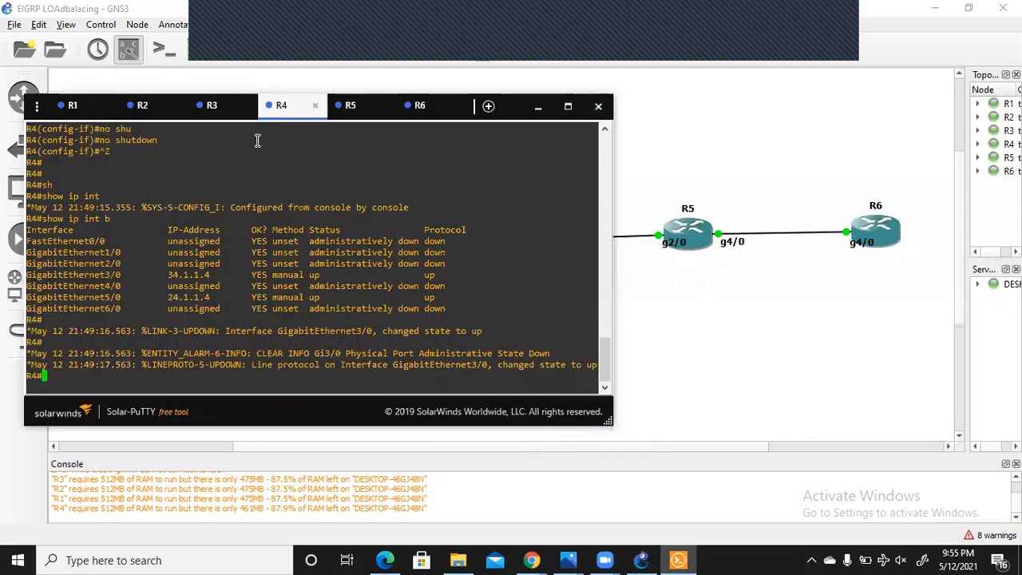
pyautogui.click(355, 108)
pyautogui.press('Return')
pyautogui.press('Return')
pyautogui.press('Return')
pyautogui.press('Return')
pyautogui.press('Return')
pyautogui.write('conf')
pyautogui.press('Tab')
pyautogui.write('t')
pyautogui.press('Tab')
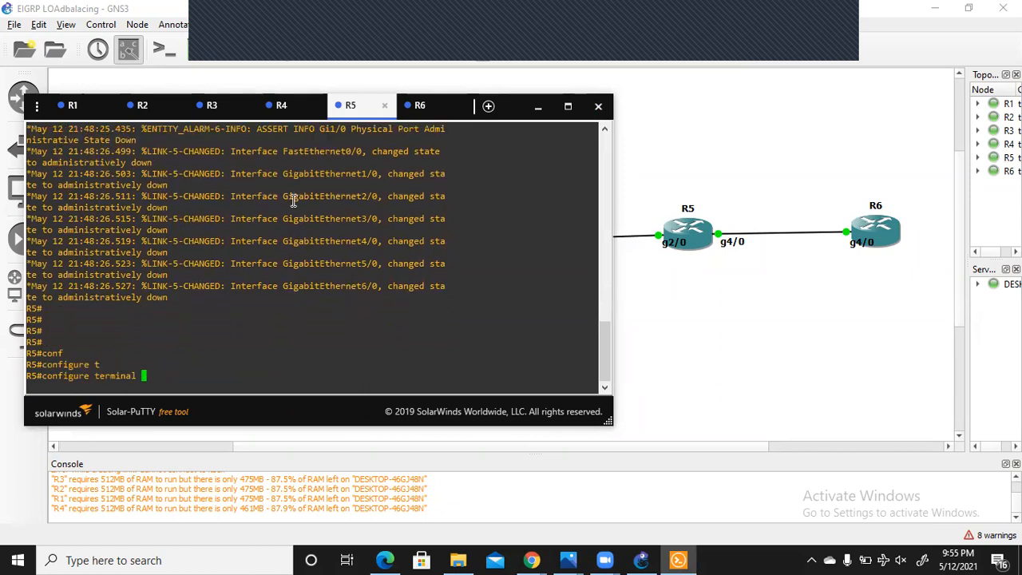
pyautogui.press('Return')
# - Configure R5's gi2/0 with IP address 45.1.1.5 255.255.255.0 and enable it with no shutdown
pyautogui.write('int gi2/0')
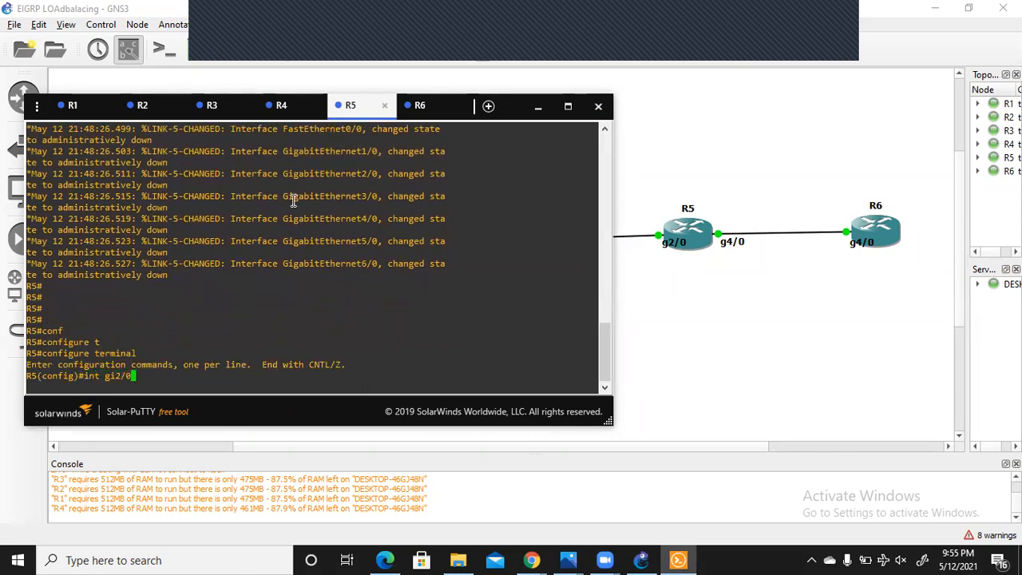
pyautogui.press('Return')
pyautogui.write('ip add ')
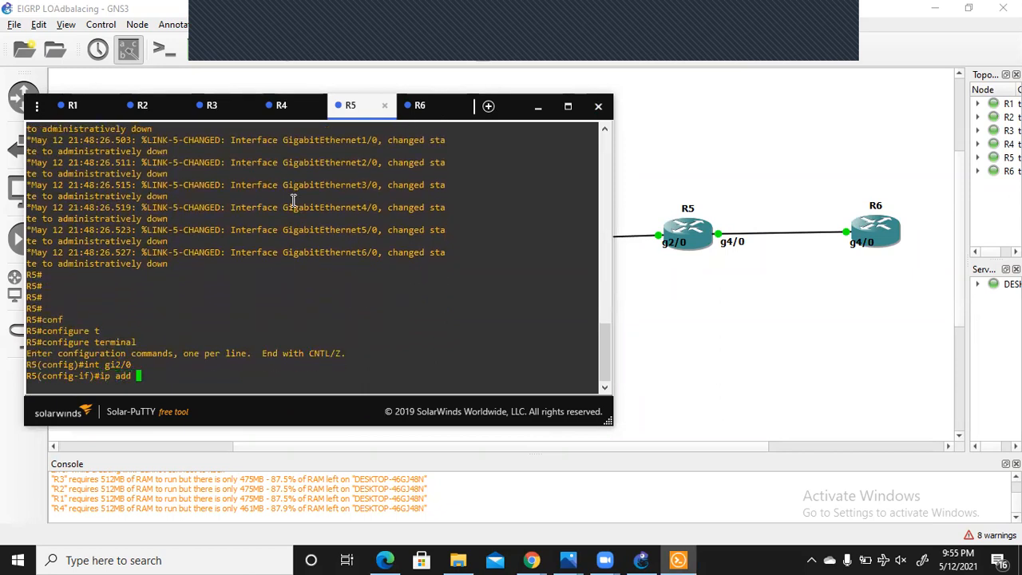
pyautogui.write('45.1.1.5 255.255.255.0')
pyautogui.press('Return')
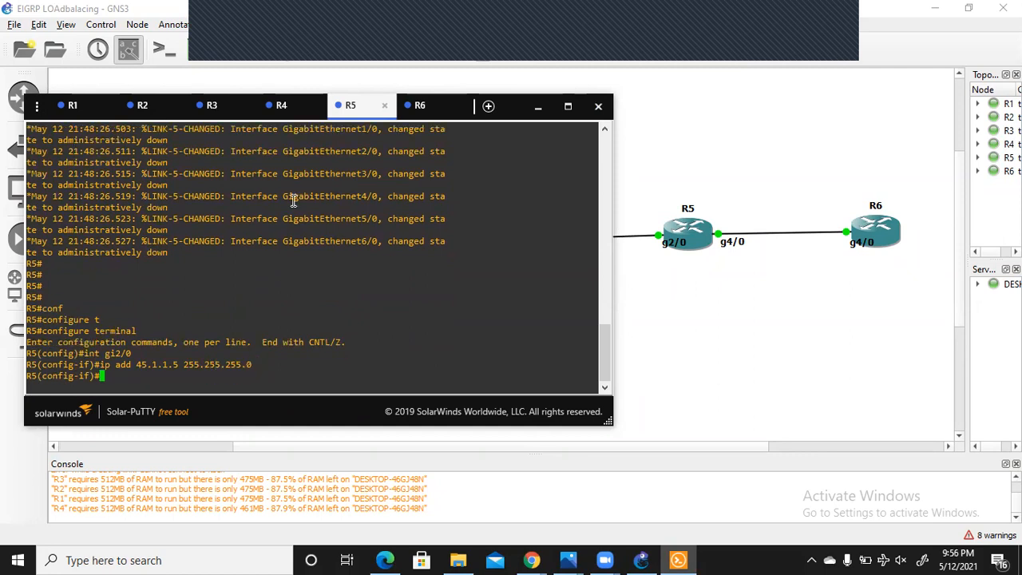
pyautogui.write('no shu')
pyautogui.press('Tab')
pyautogui.press('Return')
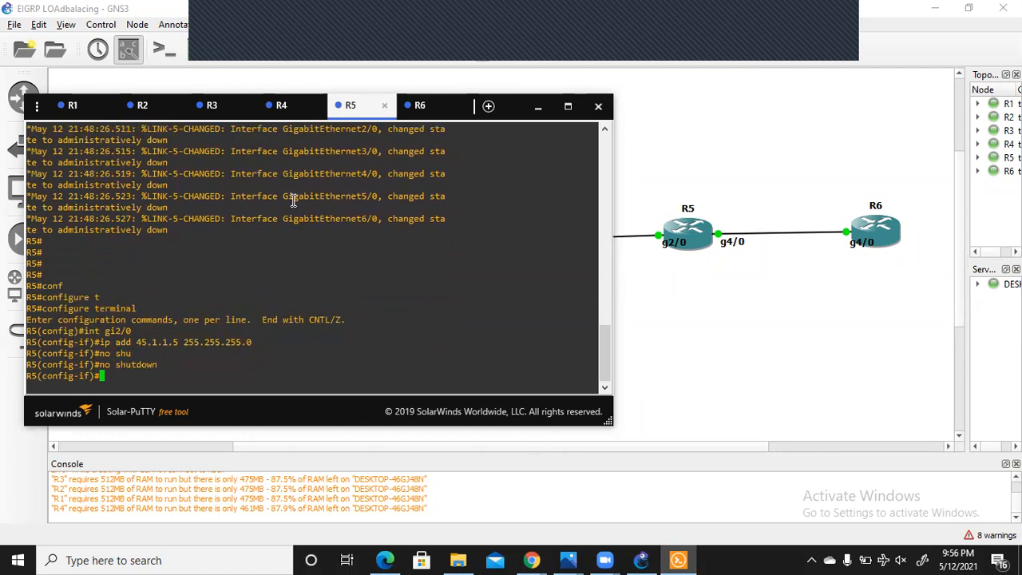
# - Configure R5's gi4/0 with IP address 56.1.1.5 255.255.255.0 and enable it with no shutdown
pyautogui.write('int gi4/0')
pyautogui.press('Return')
pyautogui.write('ip ')
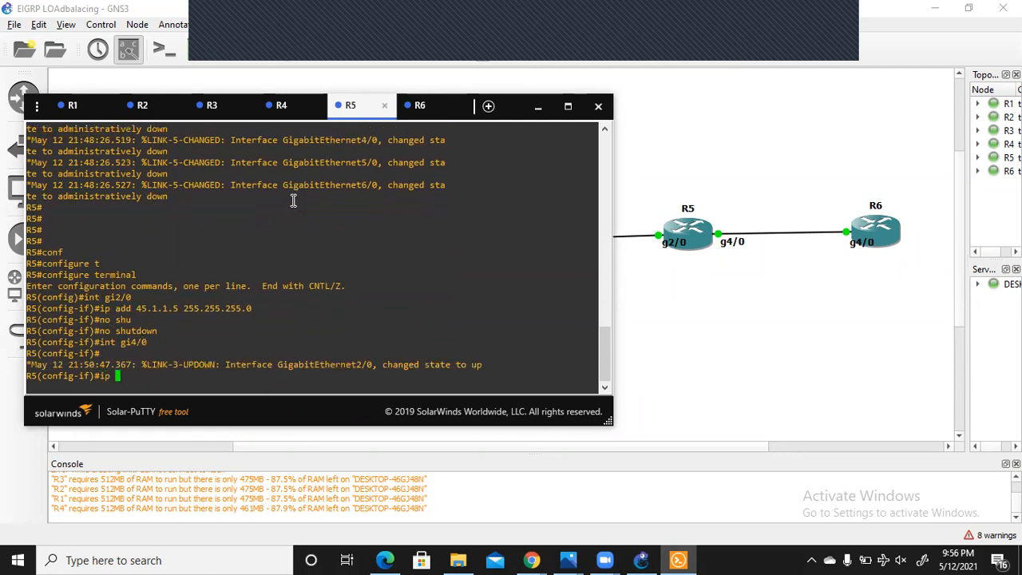
pyautogui.write('add 56.1.1.5 255.255.255.')
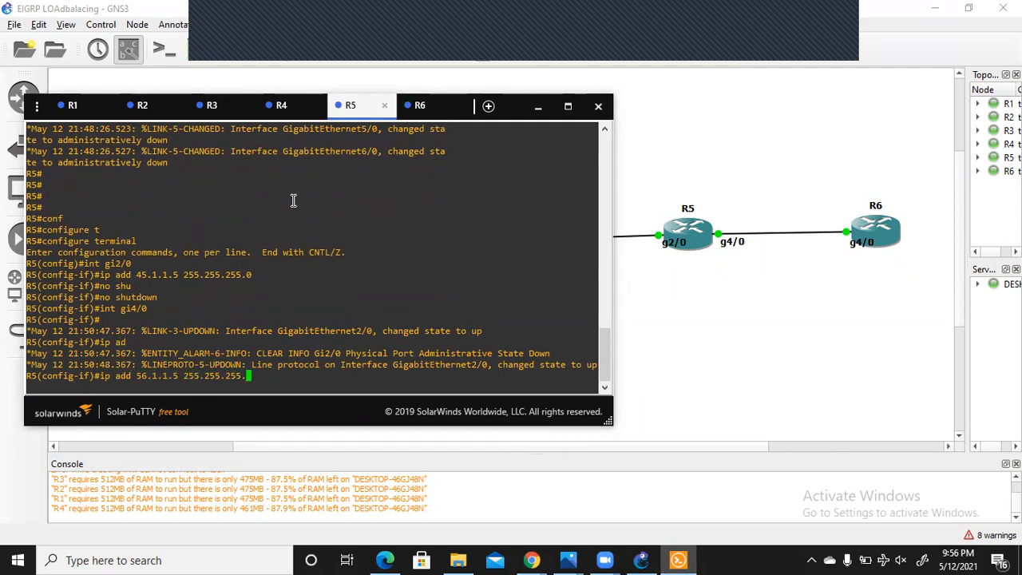
pyautogui.write('0')
pyautogui.press('Return')
pyautogui.write('no shu')
pyautogui.press('Return')
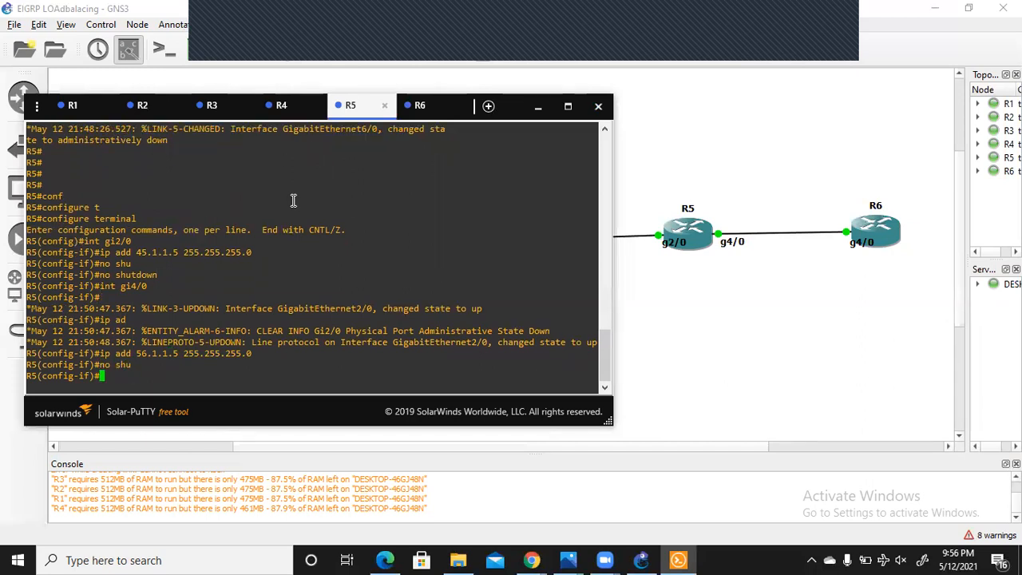
# - Switch to R6's console and enter global configuration mode
pyautogui.click(418, 105)
pyautogui.press('Return')
pyautogui.press('Return')
pyautogui.press('Return')
pyautogui.press('Return')
pyautogui.press('Return')
pyautogui.press('Return')
pyautogui.press('Return')
pyautogui.press('Return')
pyautogui.press('Return')
pyautogui.press('Return')
pyautogui.press('Return')
pyautogui.press('Return')
pyautogui.write('conf')
pyautogui.press('Tab')
pyautogui.write('t')
pyautogui.press('Tab')
pyautogui.press('Return')
# - Enter interface gi4/0 on R6 and enable it with no shutdown
pyautogui.write('int gi4/0')
pyautogui.press('Return')
pyautogui.write('no shu')
pyautogui.press('Tab')
pyautogui.press('Return')
# - Assign IP address 56.1.1.6 255.255.255.0 to R6's gi4/0 and issue no shutdown again
pyautogui.write('ip a')
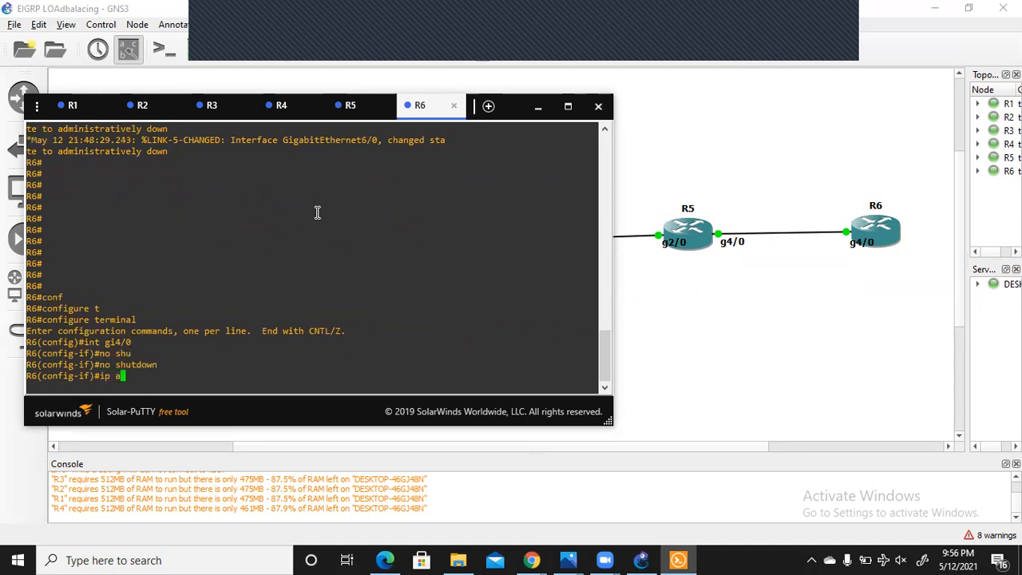
pyautogui.write('dd 56.1.1.6 255.')
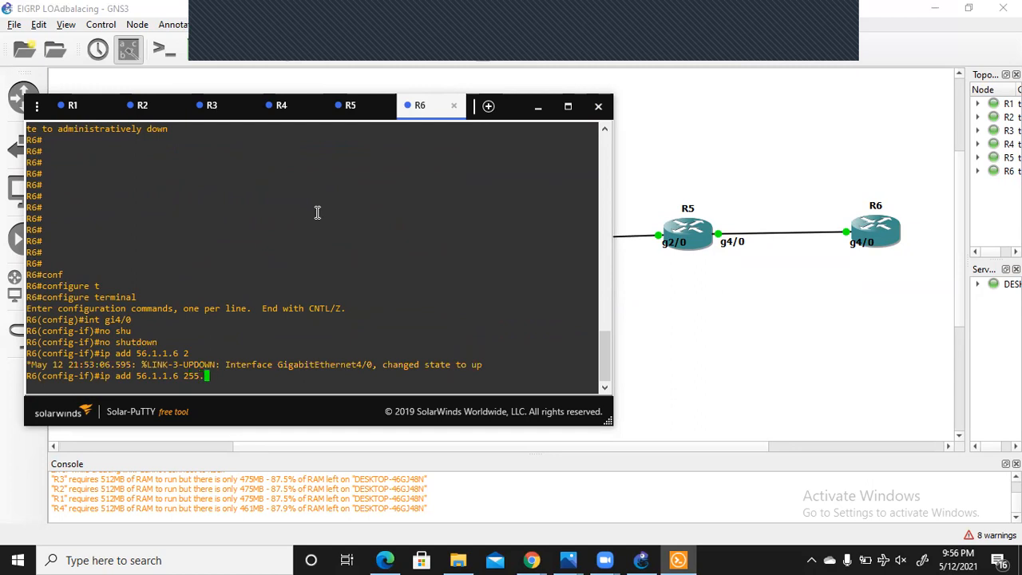
pyautogui.write('255.255.0')
pyautogui.press('Return')
pyautogui.write('no shu')
pyautogui.press('Tab')
pyautogui.press('Return')
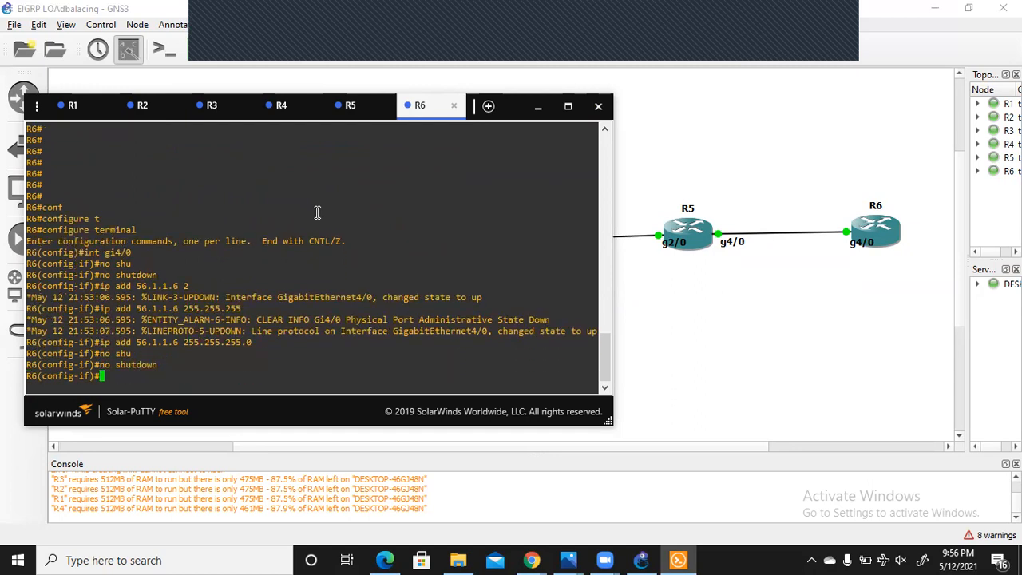
# - Move the console window clear of routers R1 to R4 in the topology and switch to R4's console
pyautogui.click(423, 117)
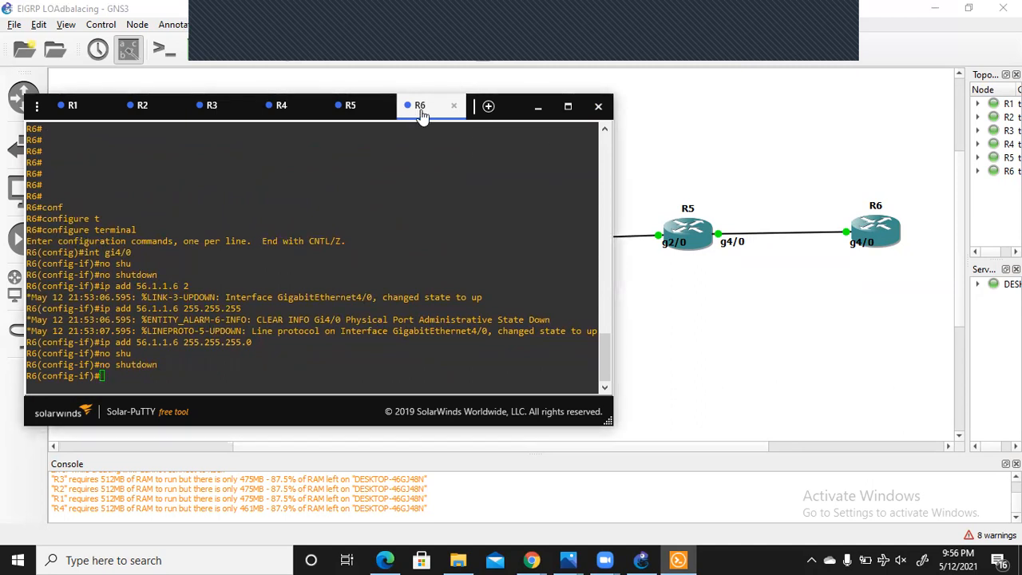
pyautogui.moveTo(422, 116); pyautogui.dragTo(977, 125)
pyautogui.click(835, 120)
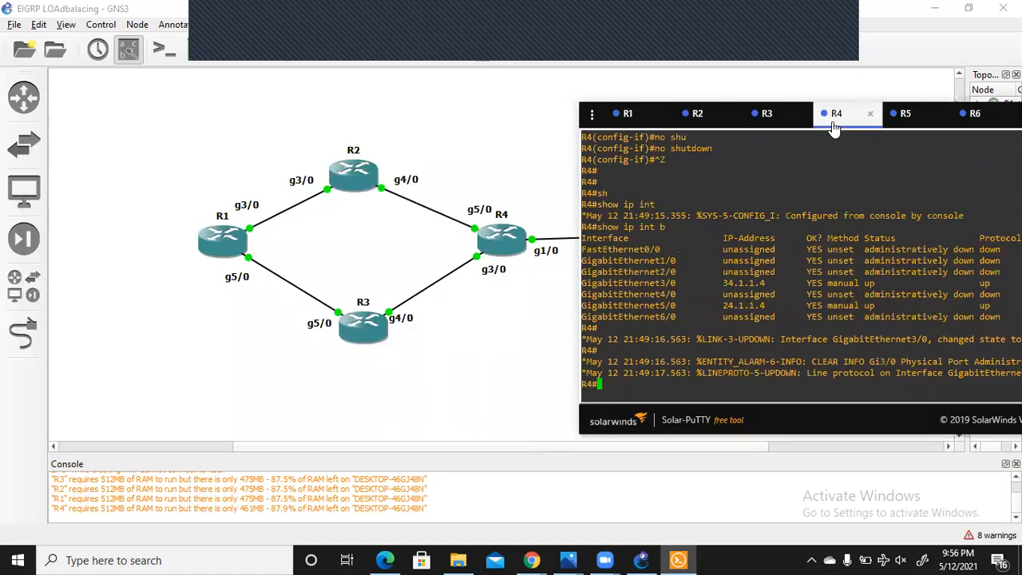
# - Enter global configuration mode on R4
pyautogui.write('conf')
pyautogui.press('Tab')
pyautogui.write('ty')
pyautogui.press('Tab')
pyautogui.press('Return')
pyautogui.write('conf')
pyautogui.press('Tab')
pyautogui.write('t')
pyautogui.press('Tab')
pyautogui.press('Return')
# - Assign IP address 45.1.1.4 255.255.255.0 to R4's gi1/0 and enable the interface with no shutdown
pyautogui.write('int gu')
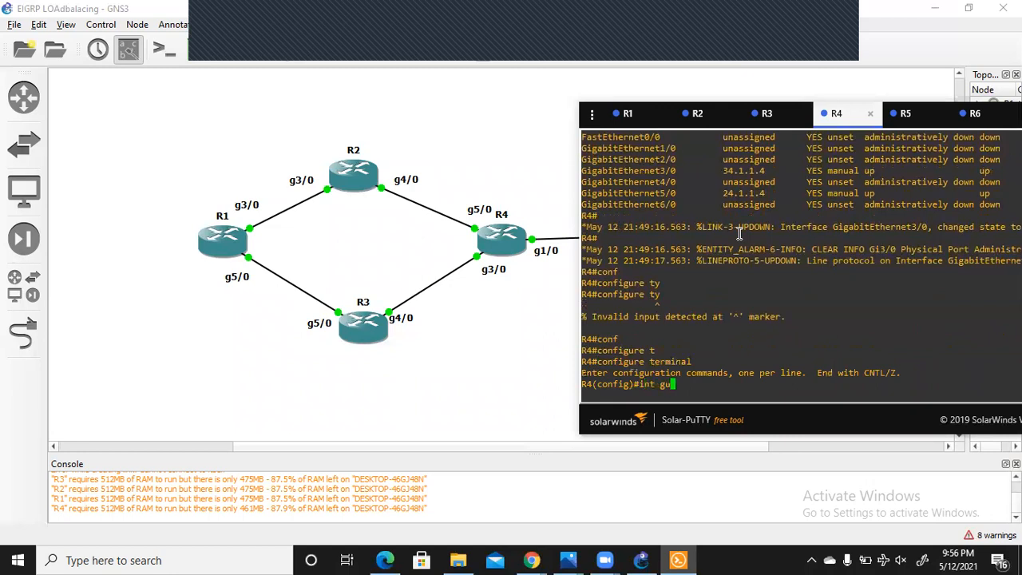
pyautogui.write('1/0')
pyautogui.press('Return')
pyautogui.write('int gi1/0')
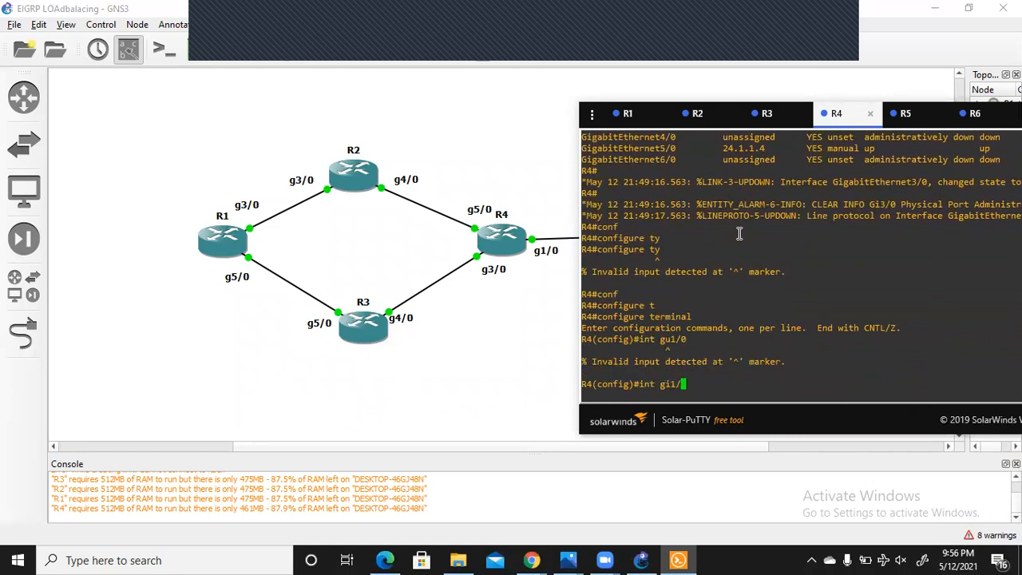
pyautogui.press('Return')
pyautogui.write('ip add 45.1')
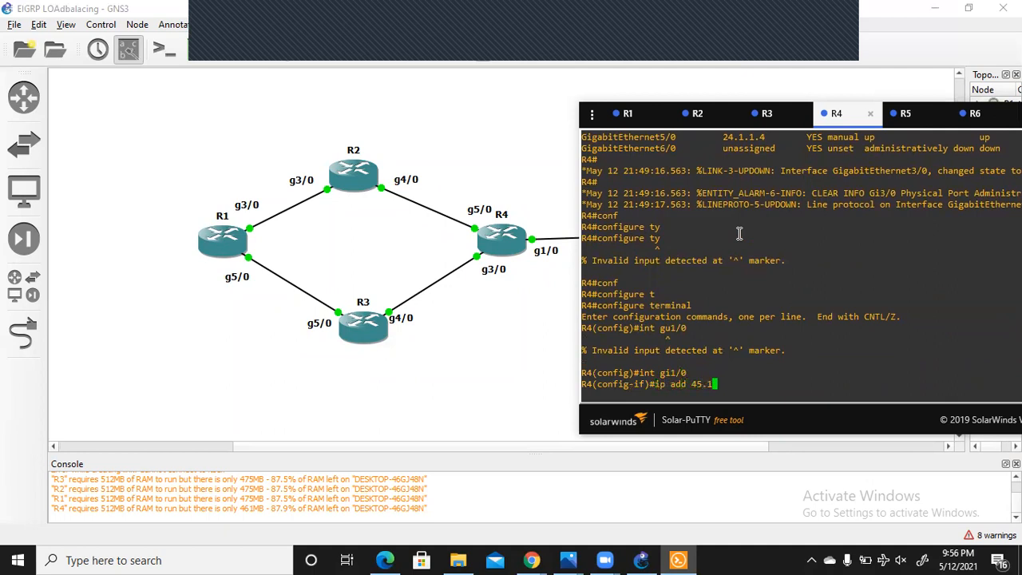
pyautogui.write('.1.4 255.255.255.0')
pyautogui.press('Return')
pyautogui.write('no shu')
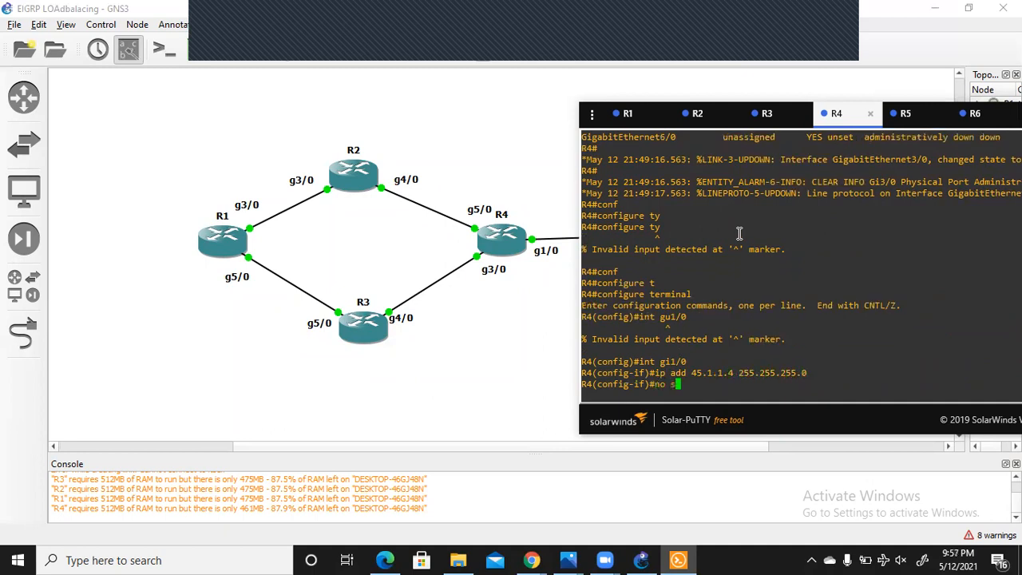
pyautogui.press('Tab')
pyautogui.press('Return')
# - Leave configuration mode on R4 and save its configuration with wr
pyautogui.hotkey('ctrl', 'z')
pyautogui.press('Return')
pyautogui.press('Return')
pyautogui.write('wr')
pyautogui.press('Return')
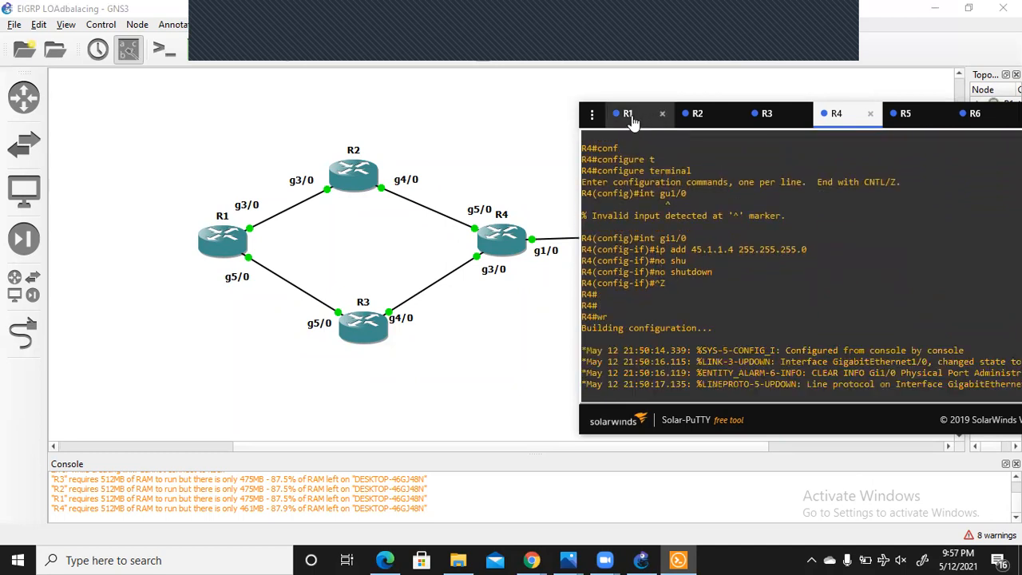
# - Switch to R1's console and enter global configuration mode
pyautogui.click(627, 115)
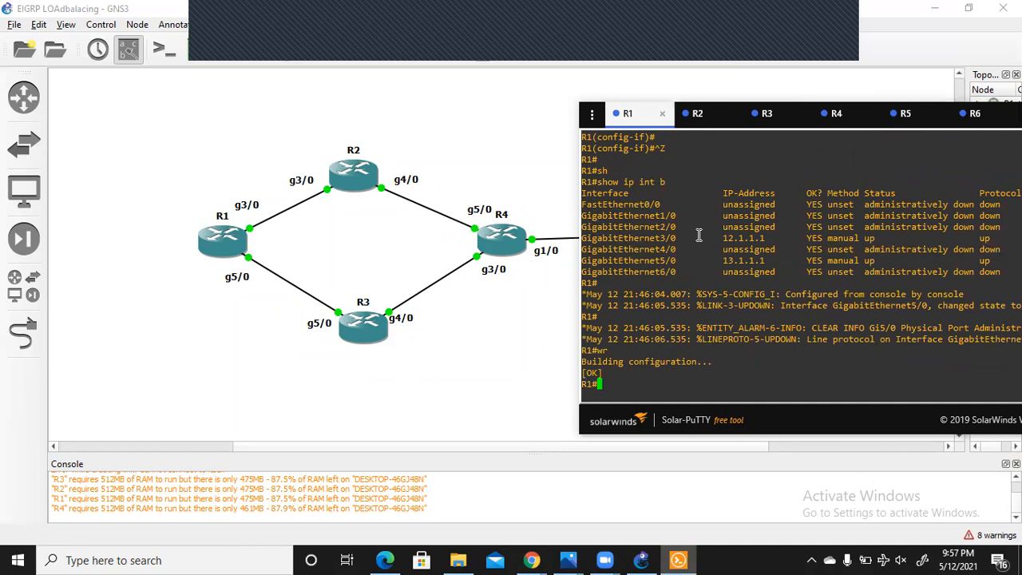
pyautogui.press('Return')
pyautogui.press('Return')
pyautogui.press('Return')
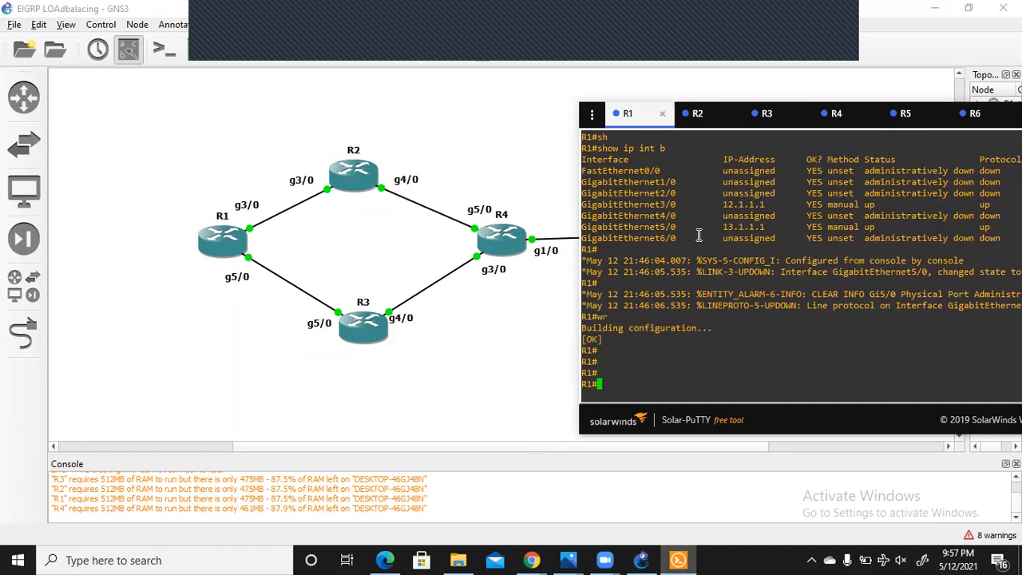
pyautogui.write('conf')
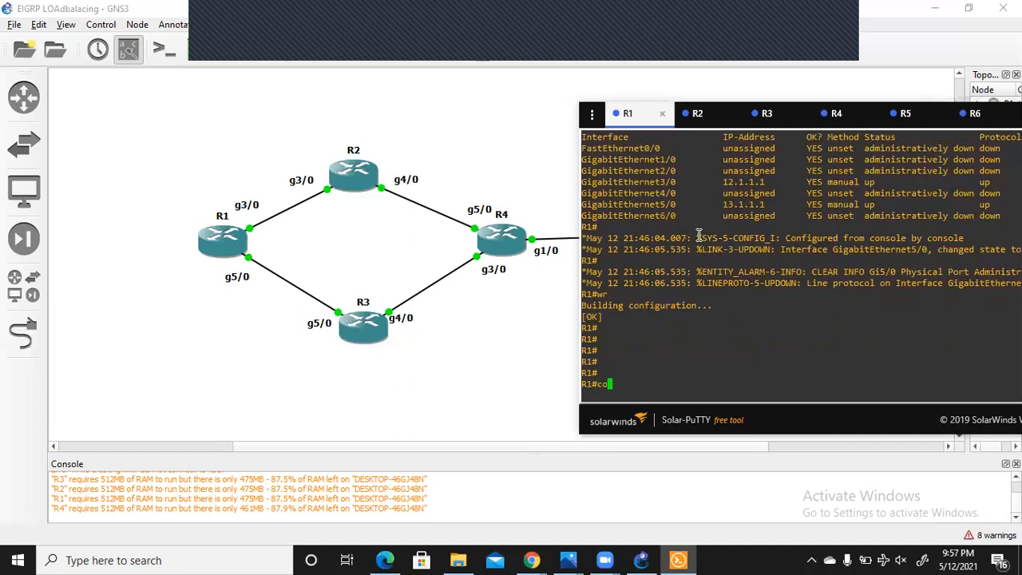
pyautogui.press('Tab')
pyautogui.write('t')
pyautogui.press('Tab')
pyautogui.press('Return')
# - Start EIGRP routing process 100 on R1
pyautogui.write('router eigtp')
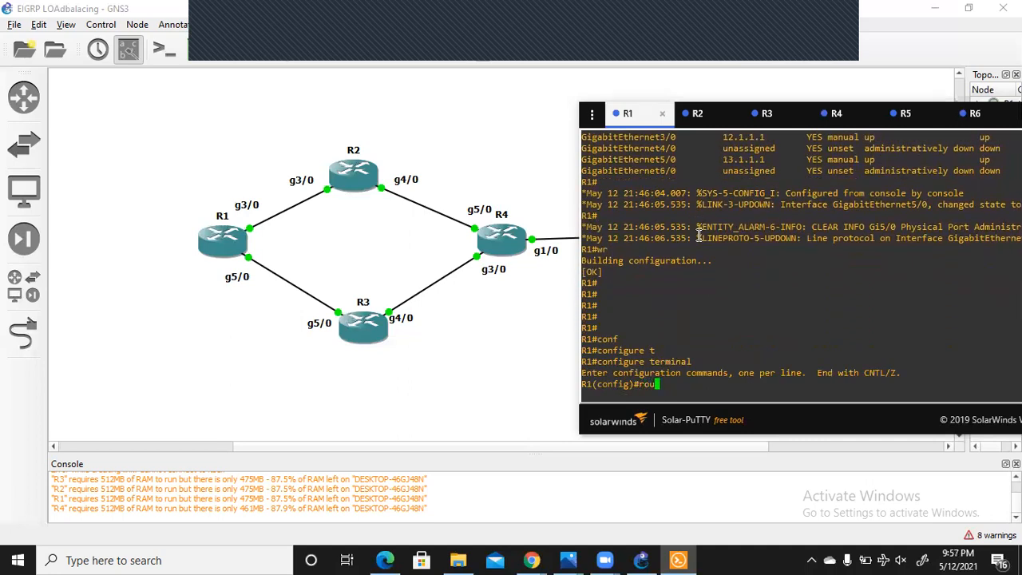
pyautogui.press('BackSpace')
pyautogui.press('BackSpace')
pyautogui.press('BackSpace')
pyautogui.write('rp 10')
pyautogui.press('Return')
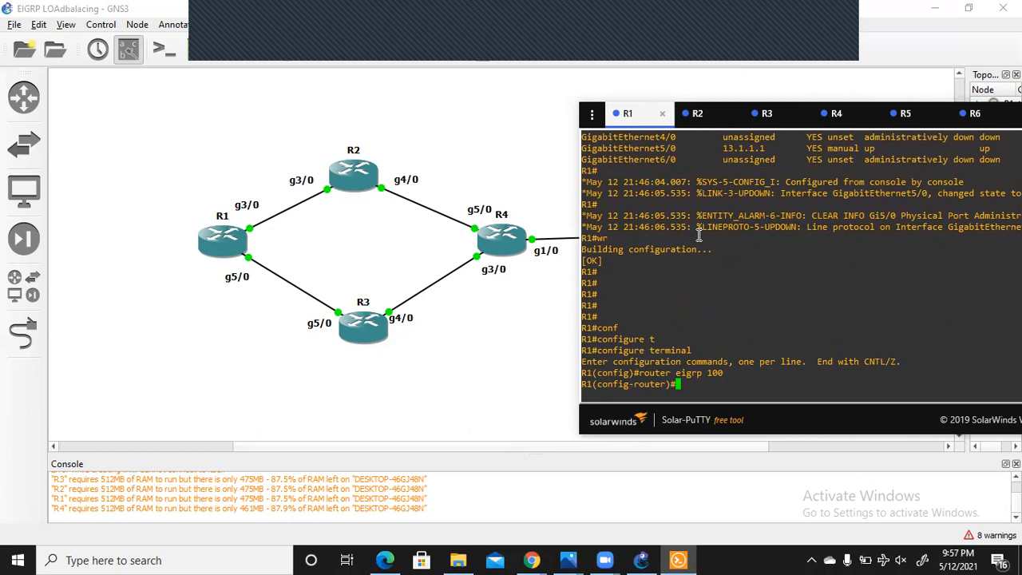
# - Advertise networks 12.1.1.0 and 13.1.1.0 in R1's EIGRP process, each with wildcard mask 0.0.0.255
pyautogui.write('net')
pyautogui.press('Tab')
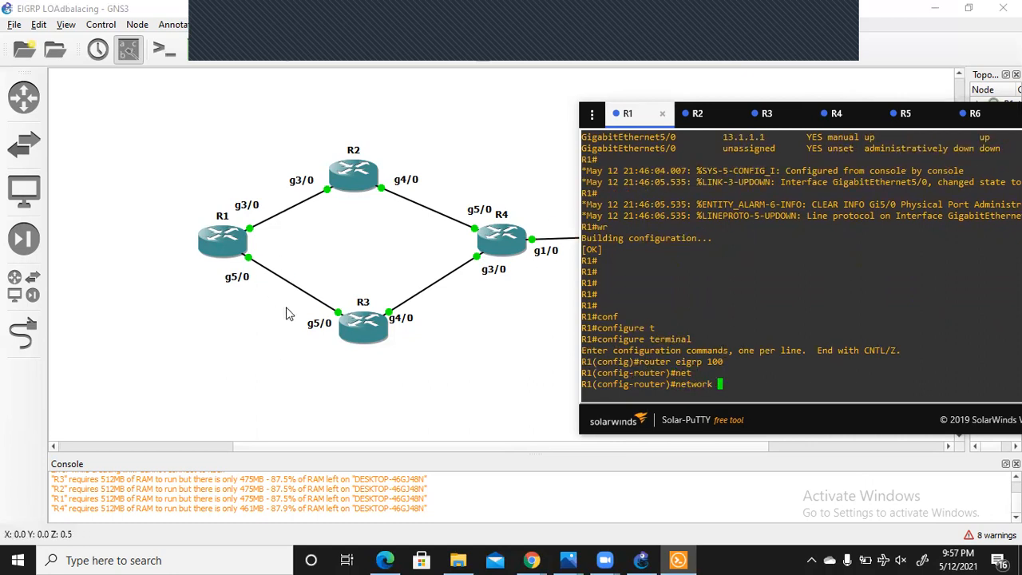
pyautogui.write('12.1.1.0 0.0.0.255')
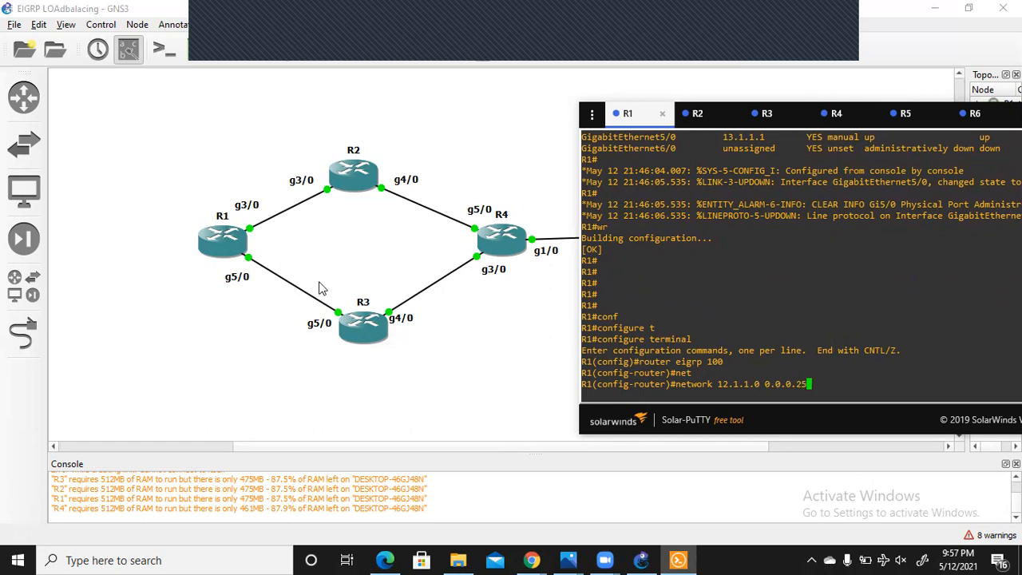
pyautogui.press('Return')
pyautogui.write('net')
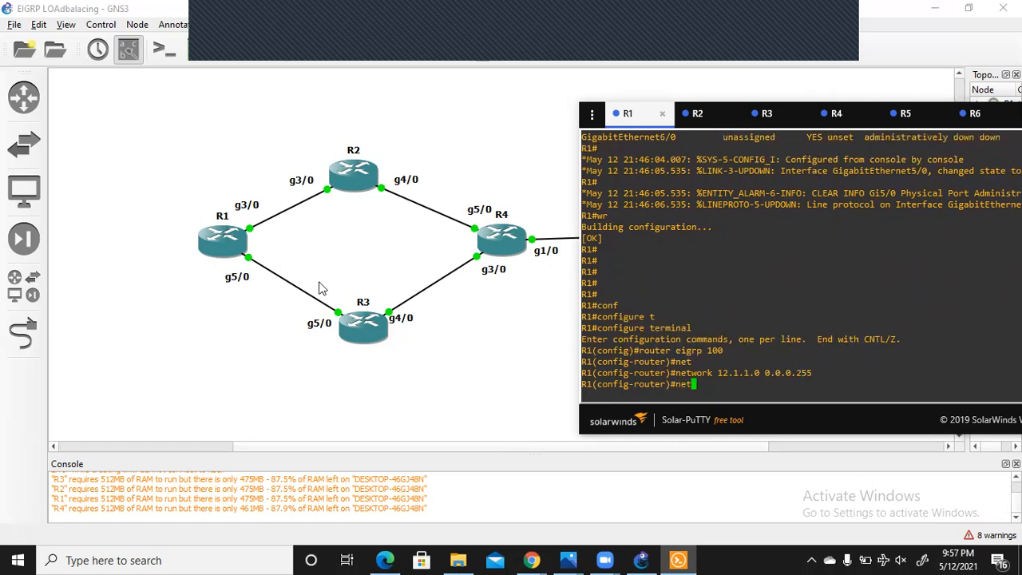
pyautogui.press('Tab')
pyautogui.write('13.1')
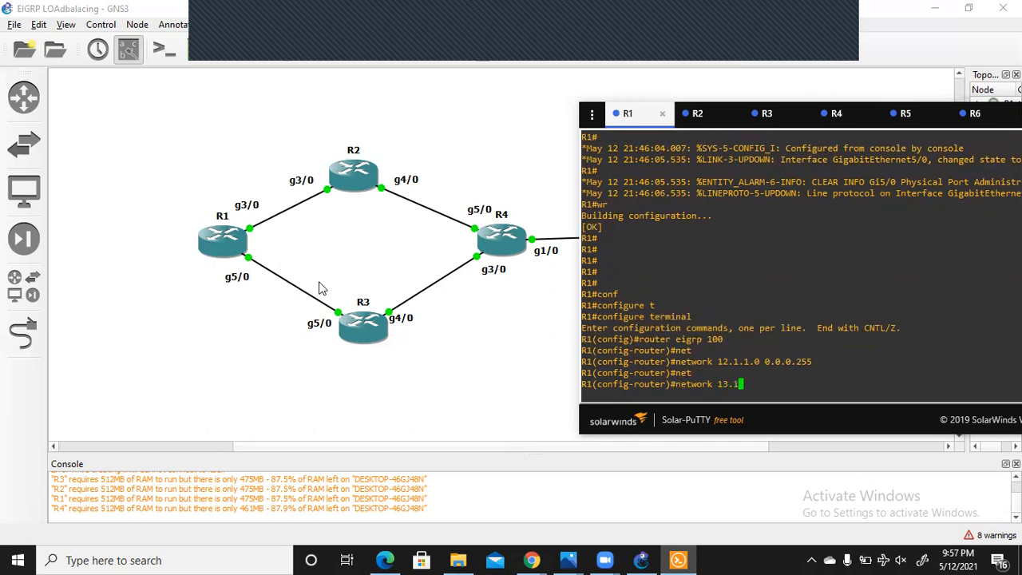
pyautogui.write('.1.0 0.0.0.255')
pyautogui.press('Return')
# - Turn off automatic summarization in R1's EIGRP 100 process with no auto-summary
pyautogui.write('no au')
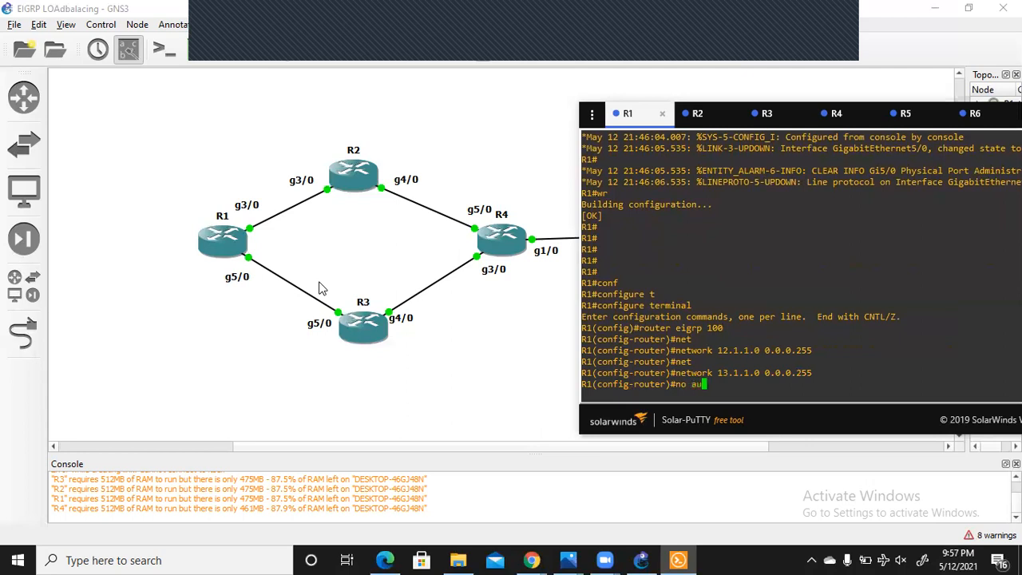
pyautogui.press('Tab')
pyautogui.press('Return')
# - Leave configuration mode on R1 and save its configuration with wr
pyautogui.hotkey('ctrl', 'z')
pyautogui.press('Return')
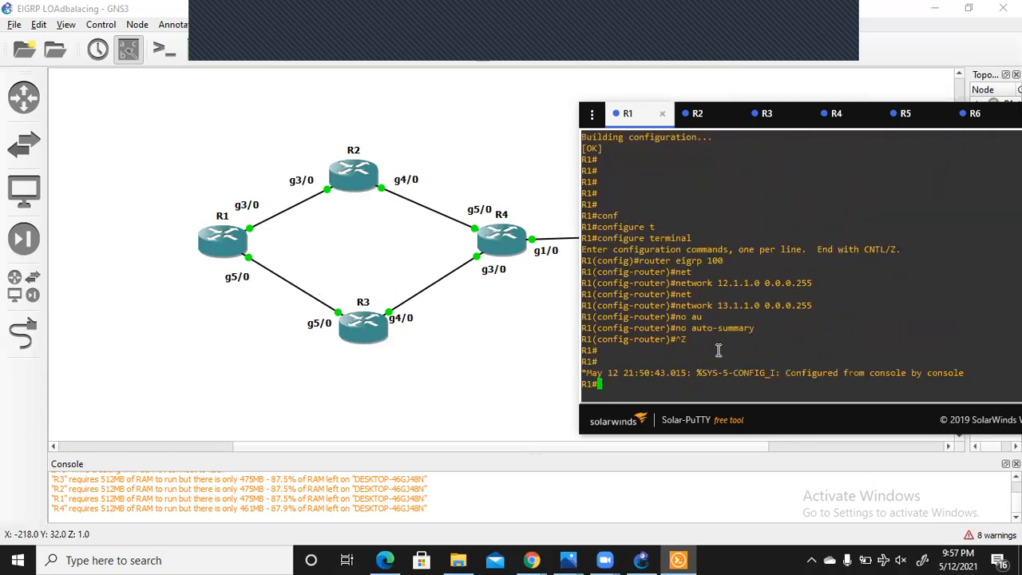
pyautogui.press('Return')
pyautogui.press('Return')
pyautogui.write('wr')
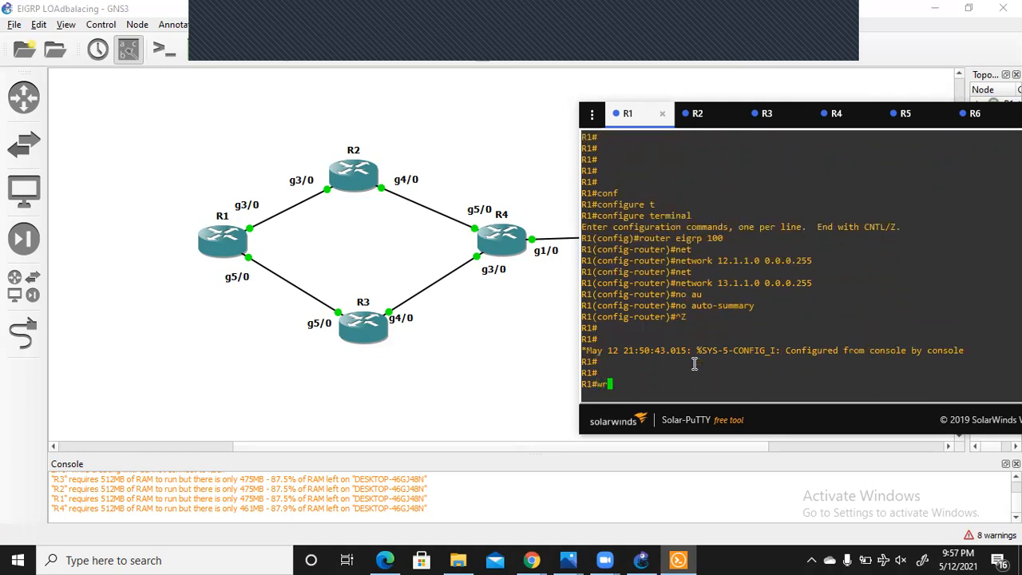
pyautogui.press('Return')
pyautogui.press('Return')
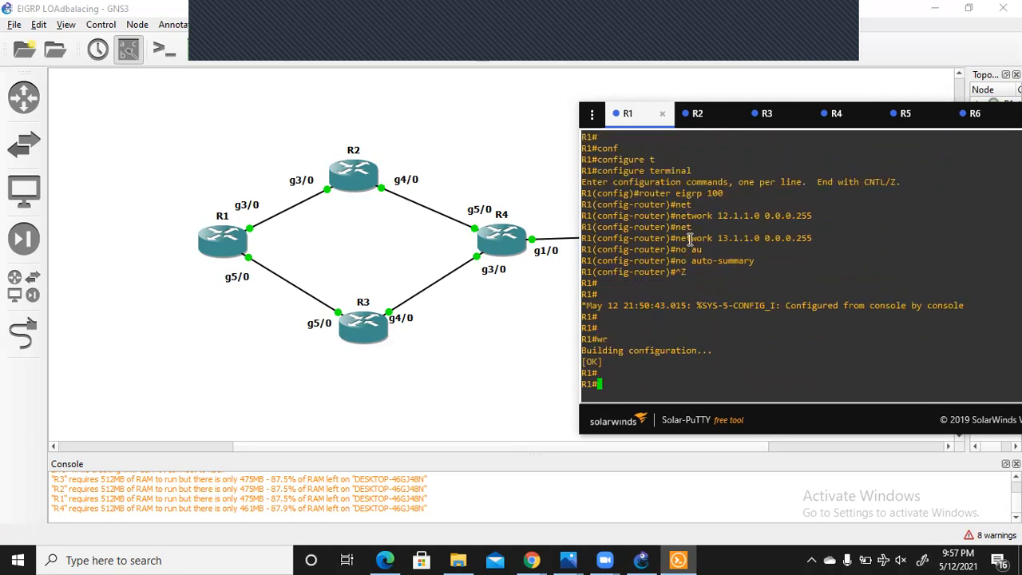
# - Switch to R2's console and enter global configuration mode
pyautogui.click(699, 116)
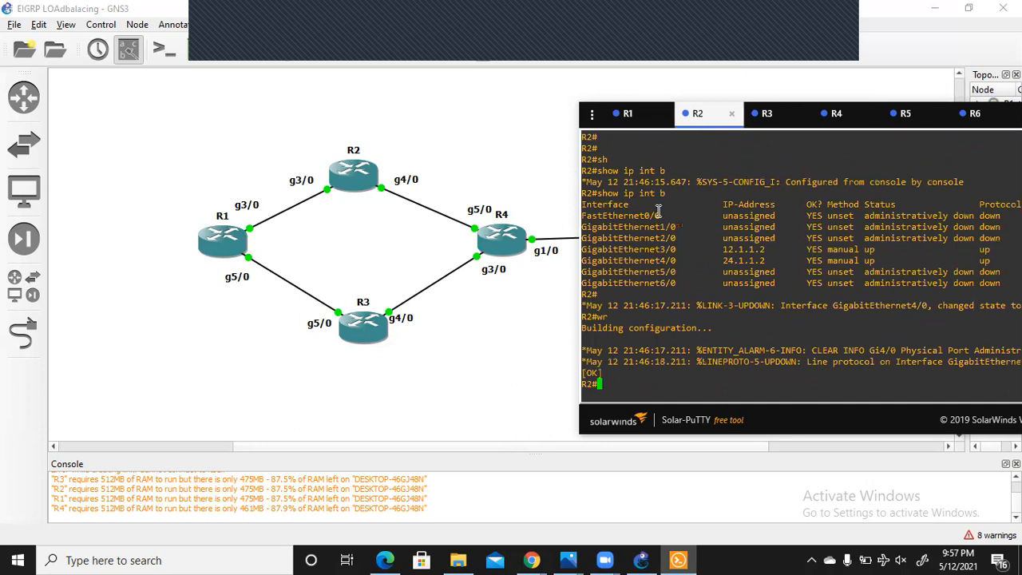
pyautogui.press('Return')
pyautogui.press('Return')
pyautogui.write('conf')
pyautogui.press('Tab')
pyautogui.write('t')
pyautogui.press('Tab')
pyautogui.press('Return')
# - Start EIGRP process 100 on R2 and write the statement network 0.0.0.0
pyautogui.write('router reig')
pyautogui.press('Tab')
pyautogui.write('100')
pyautogui.press('Return')
pyautogui.write('net')
pyautogui.press('Tab')
pyautogui.write('0.0.0.0')
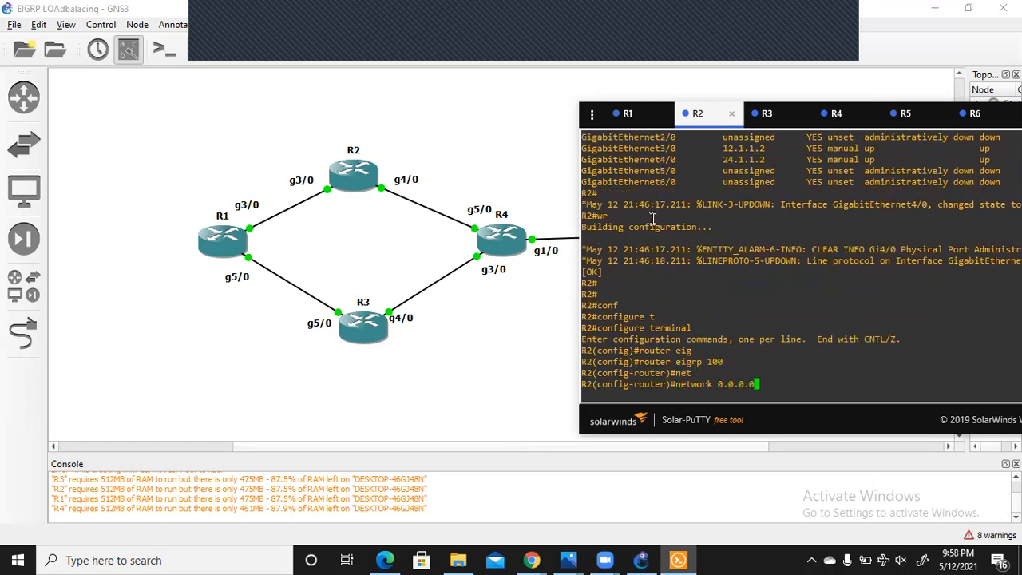
# - Compare the individual network statements on R1 with the network 0.0.0.0 entry on R2
pyautogui.click(640, 110)
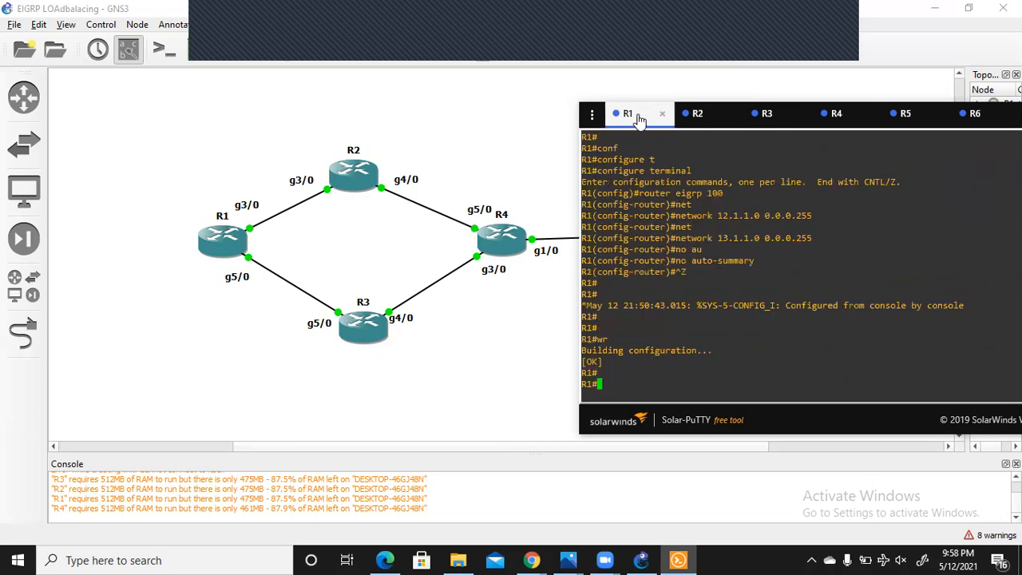
pyautogui.doubleClick(751, 221)
pyautogui.click(746, 241)
pyautogui.click(691, 111)
pyautogui.doubleClick(746, 382)
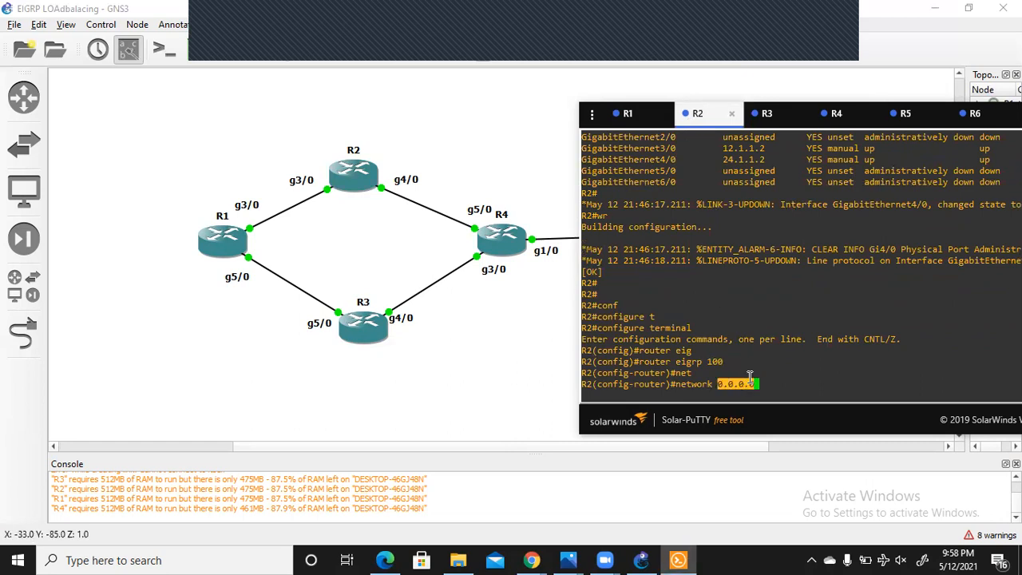
# - Submit R2's network 0.0.0.0 statement and disable automatic summarization with no auto-summary
pyautogui.press('Return')
pyautogui.write('no au')
pyautogui.press('Tab')
pyautogui.press('Return')
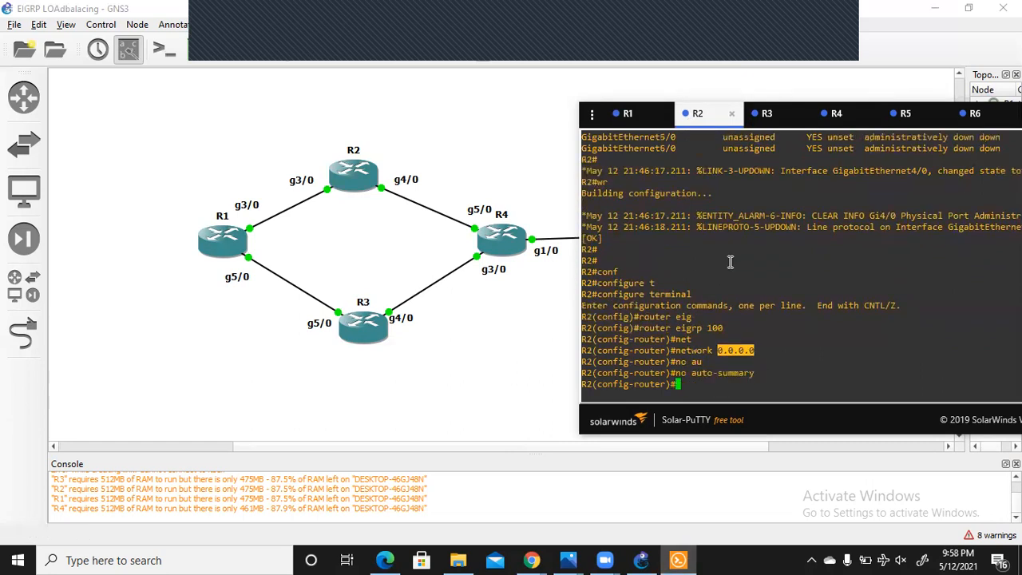
# - Leave configuration mode on R2 and save its configuration with wr
pyautogui.hotkey('ctrl', 'z')
pyautogui.press('Return')
pyautogui.press('Return')
pyautogui.write('wr')
pyautogui.press('Return')
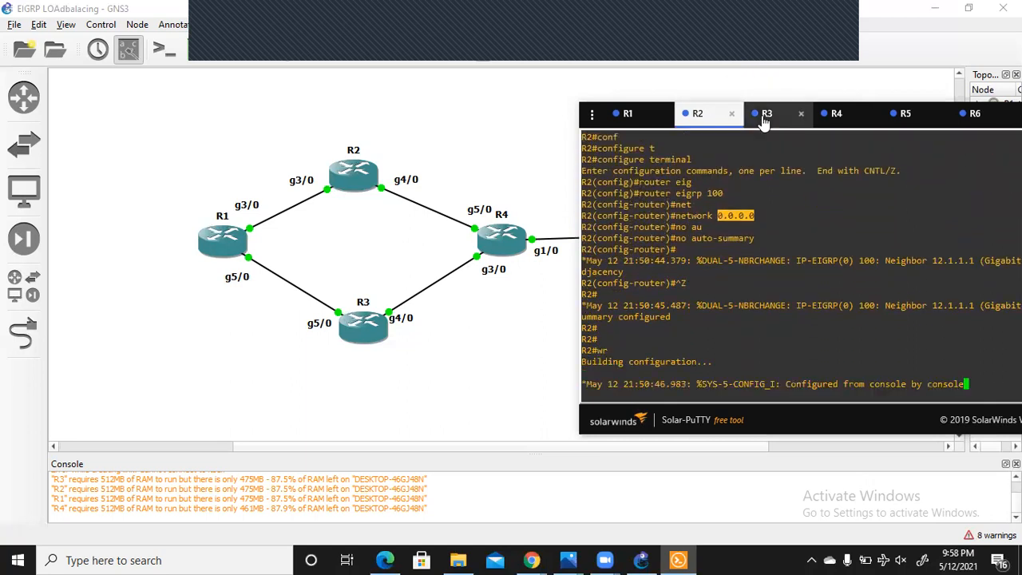
# - Switch to R3's console and enter global configuration mode
pyautogui.click(758, 113)
pyautogui.write('conf')
pyautogui.press('Tab')
pyautogui.write('T')
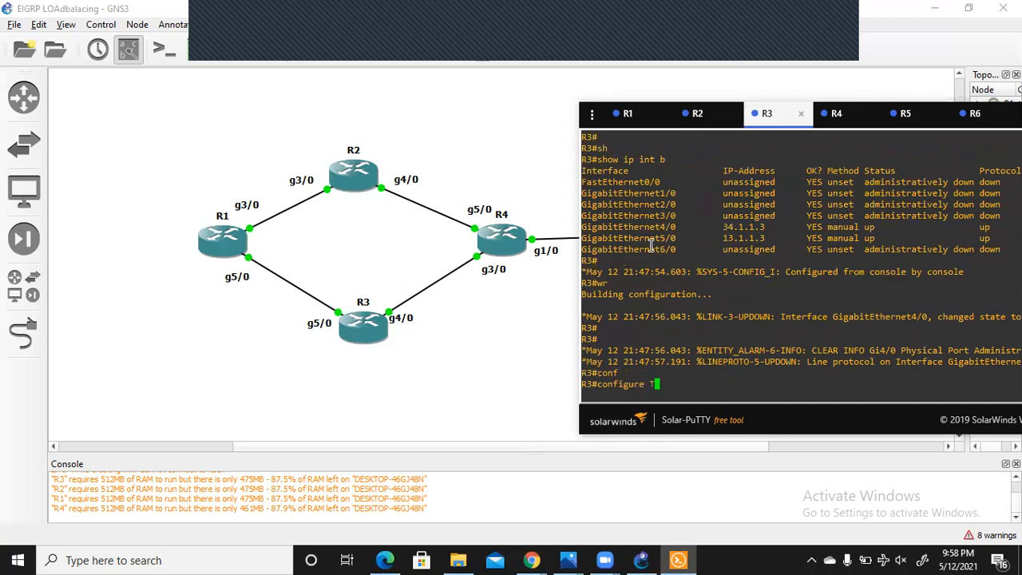
pyautogui.press('Tab')
pyautogui.press('Return')
# - Start EIGRP process 100 on R3 and include all its interfaces with network 0.0.0.0
pyautogui.write('router eigtp')
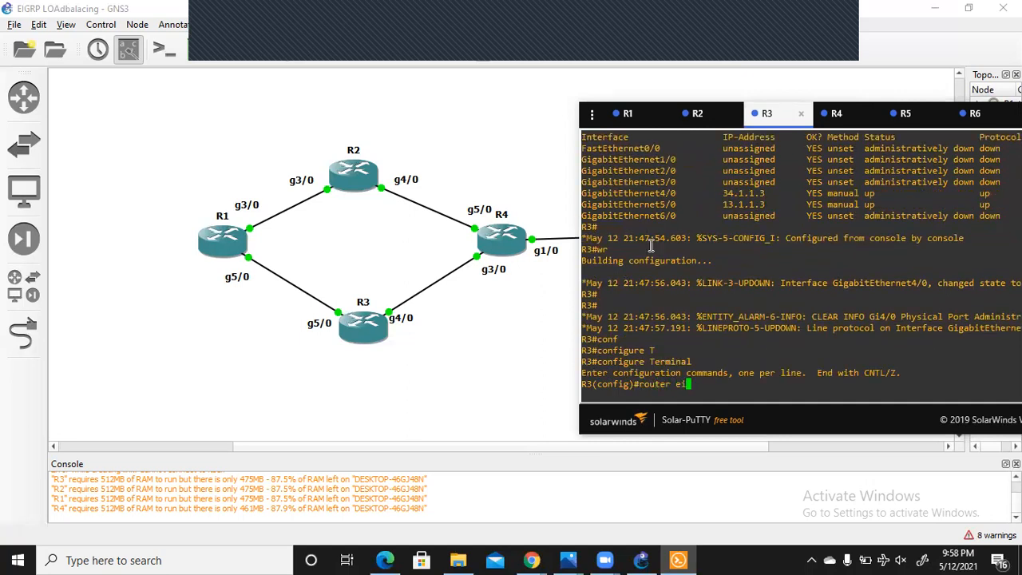
pyautogui.press('BackSpace')
pyautogui.press('BackSpace')
pyautogui.press('BackSpace')
pyautogui.write('rp 100')
pyautogui.press('Return')
pyautogui.write('nfig-router)#n')
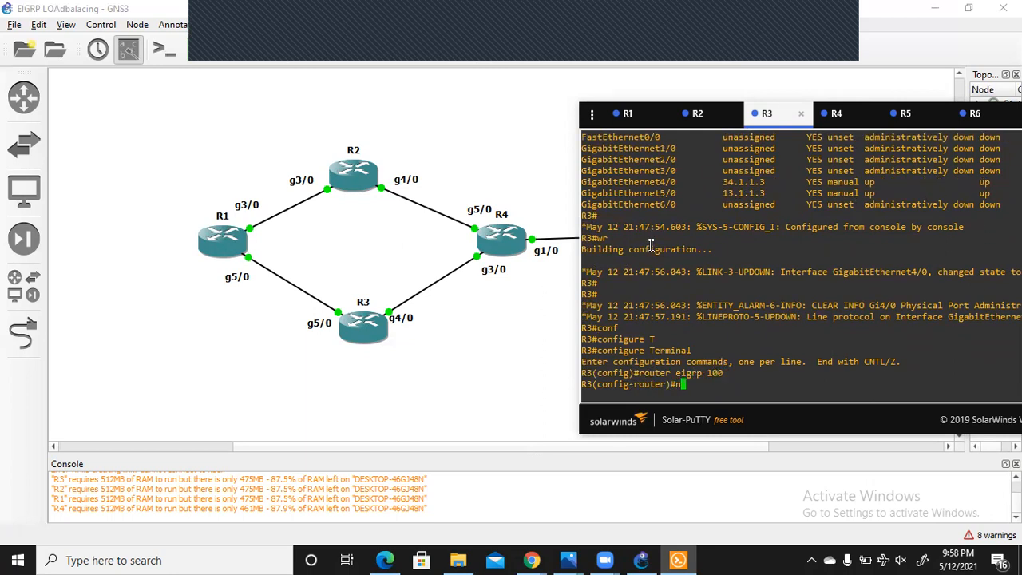
pyautogui.write('et')
pyautogui.press('Tab')
pyautogui.write('0.0.0.0')
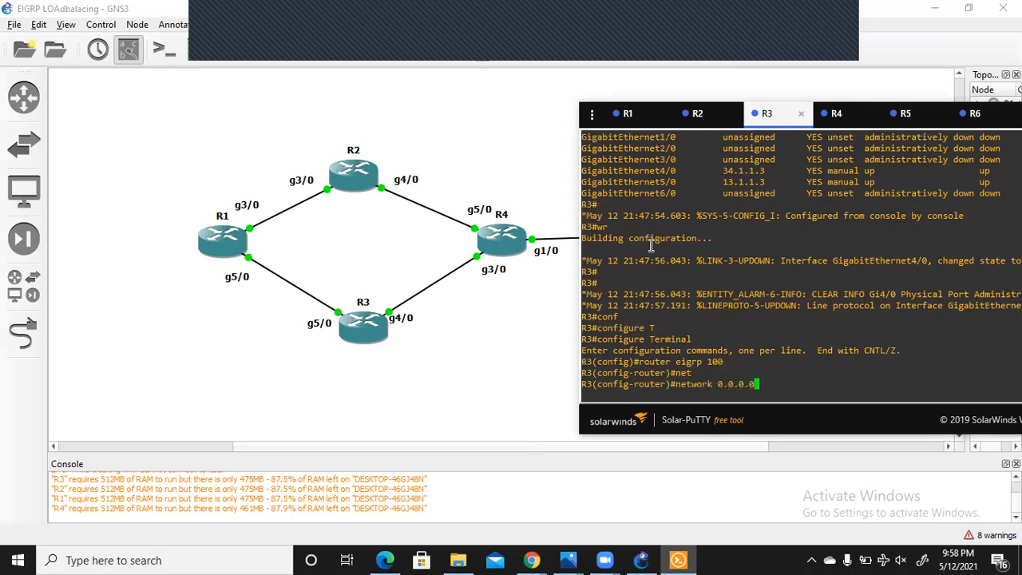
pyautogui.press('Return')
# - Turn off automatic summarization in R3's EIGRP 100 process with no auto-summary
pyautogui.write('no au')
pyautogui.press('Tab')
pyautogui.press('Return')
# - Leave configuration mode on R3 and save its configuration with wr
pyautogui.hotkey('ctrl', 'z')
pyautogui.press('Return')
pyautogui.press('Return')
pyautogui.write('wr')
pyautogui.press('Return')
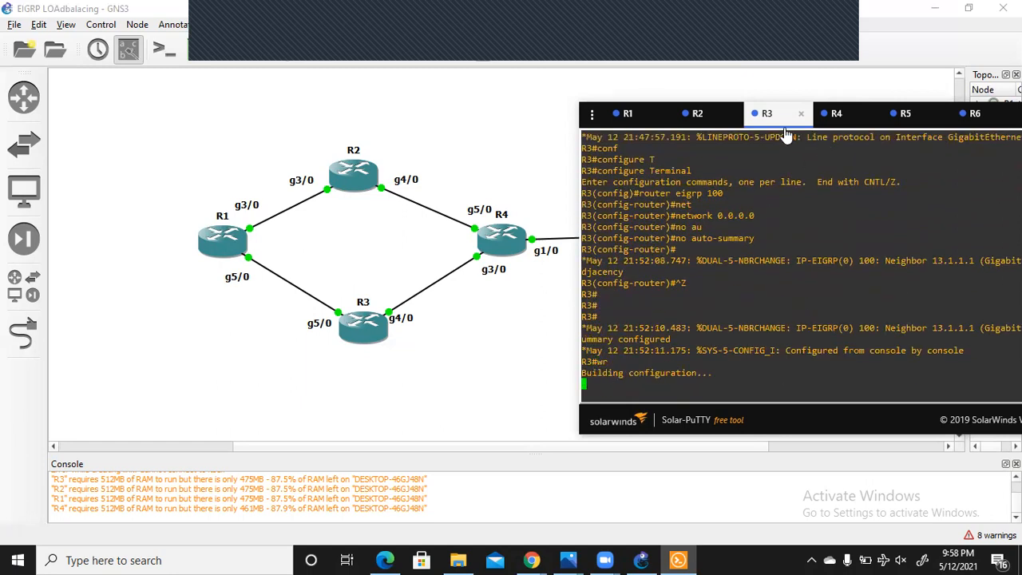
pyautogui.press('Return')
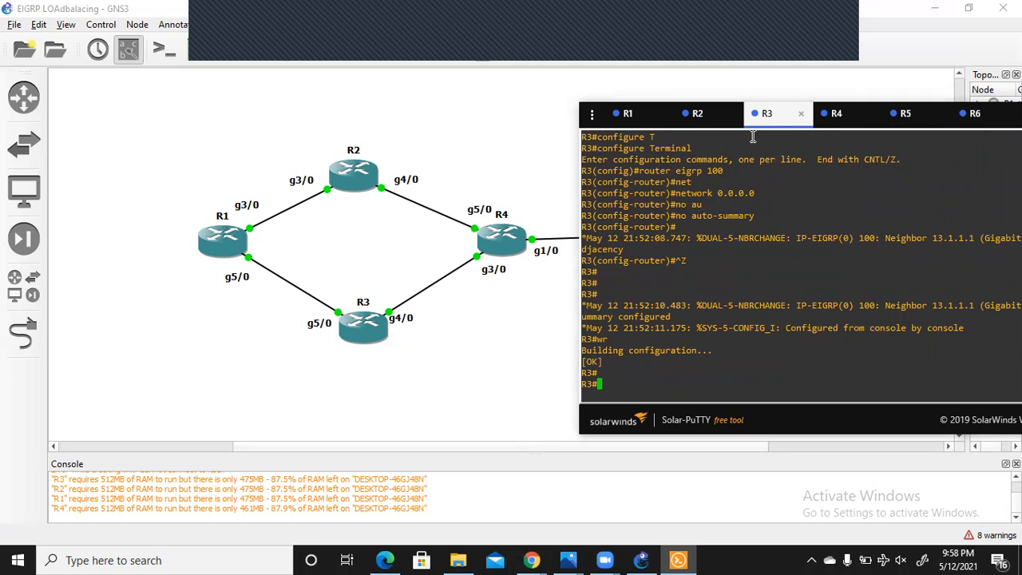
# - Shrink the console window and move it so that R5 and R6 in the topology are uncovered
pyautogui.click(775, 119)
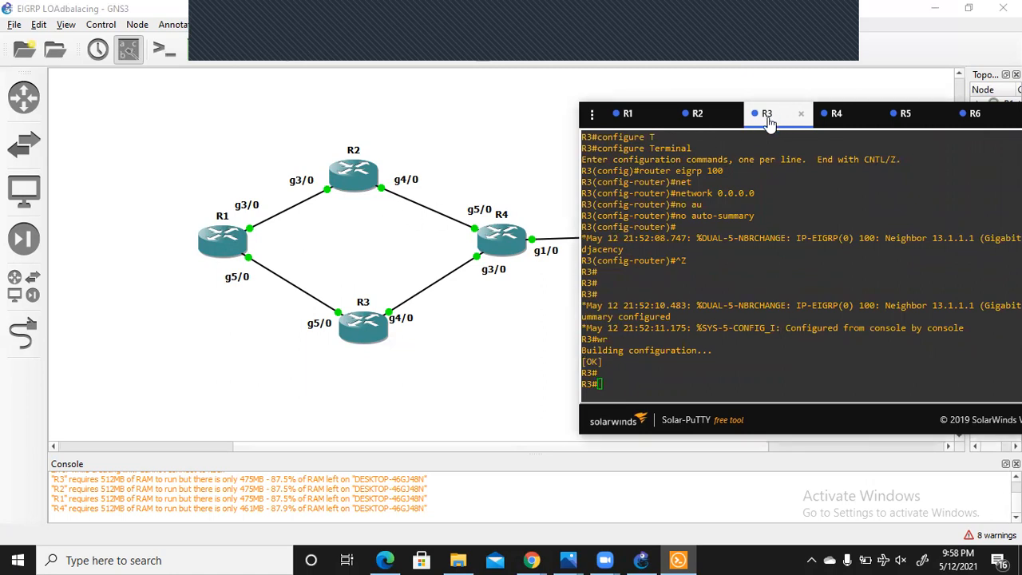
pyautogui.moveTo(769, 122); pyautogui.dragTo(305, 157)
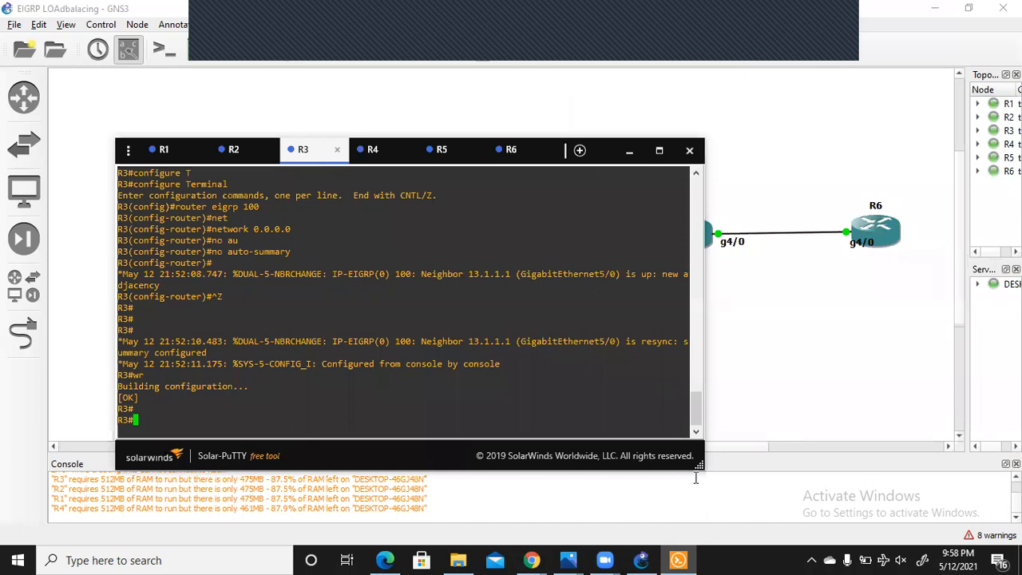
pyautogui.moveTo(700, 466); pyautogui.dragTo(564, 435)
pyautogui.moveTo(226, 147); pyautogui.dragTo(162, 139)
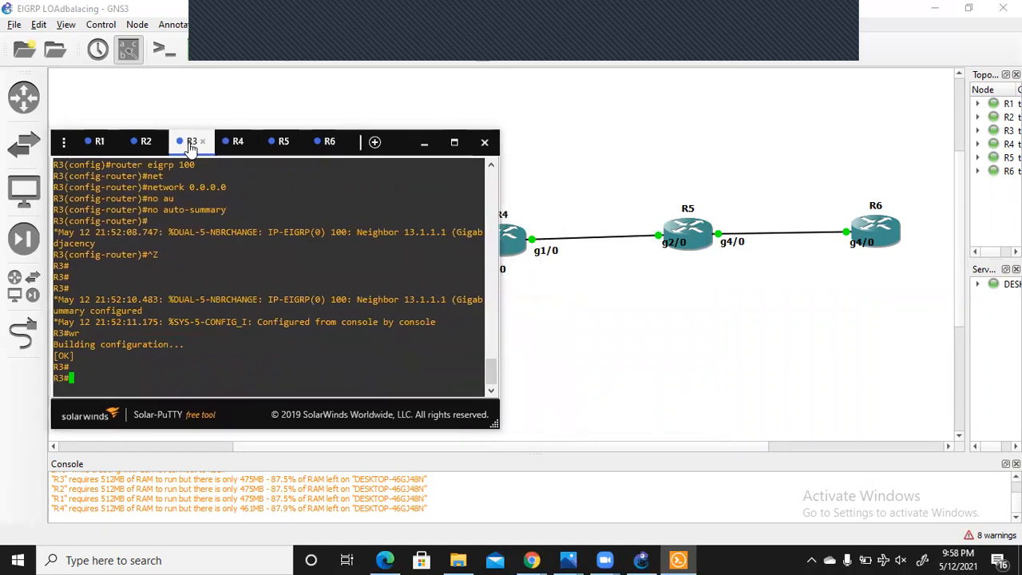
# - Enter global configuration mode on R4 and start EIGRP process 100
pyautogui.click(237, 146)
pyautogui.write('conf')
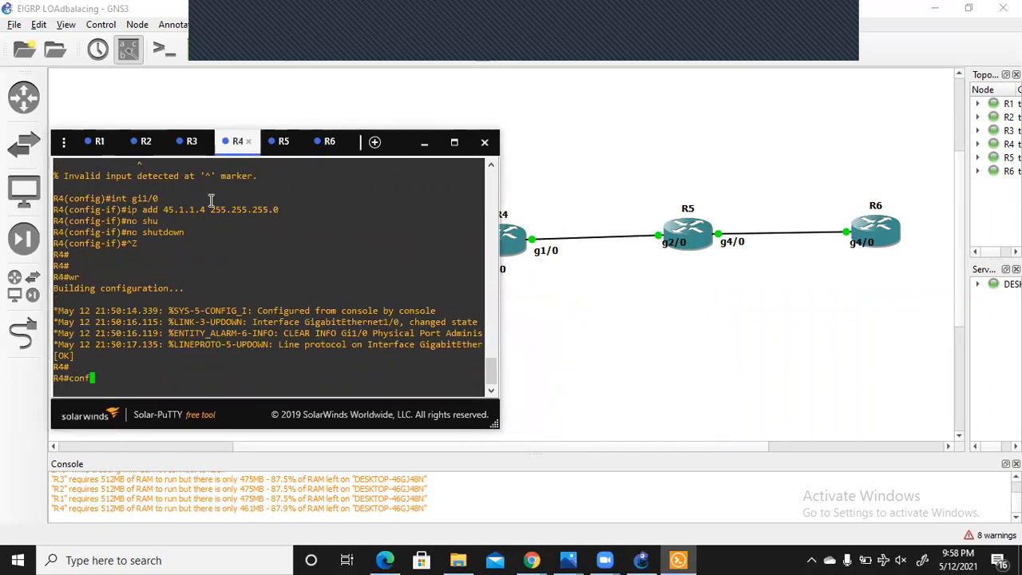
pyautogui.press('Tab')
pyautogui.write('t')
pyautogui.press('Tab')
pyautogui.press('Return')
pyautogui.write('router ')
pyautogui.write('eigtp ')
pyautogui.write('rp 100')
pyautogui.press('Return')
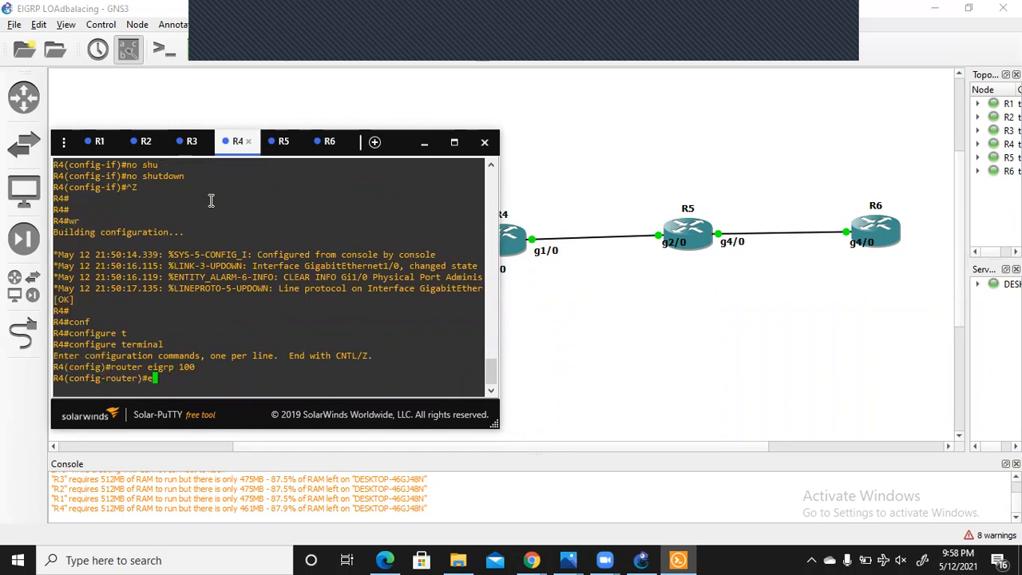
# - Include all of R4's interfaces in EIGRP 100 with network 0.0.0.0
pyautogui.write('net')
pyautogui.press('Tab')
pyautogui.write('0.0.0.')
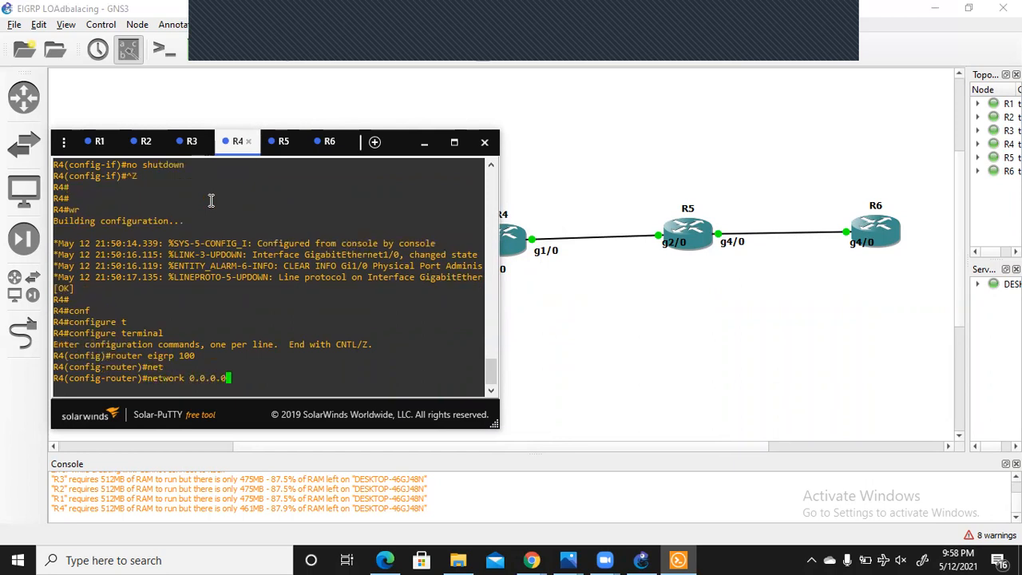
pyautogui.write('0')
pyautogui.press('Return')
# - Enter global configuration mode on R5 and start EIGRP process 100
pyautogui.click(280, 142)
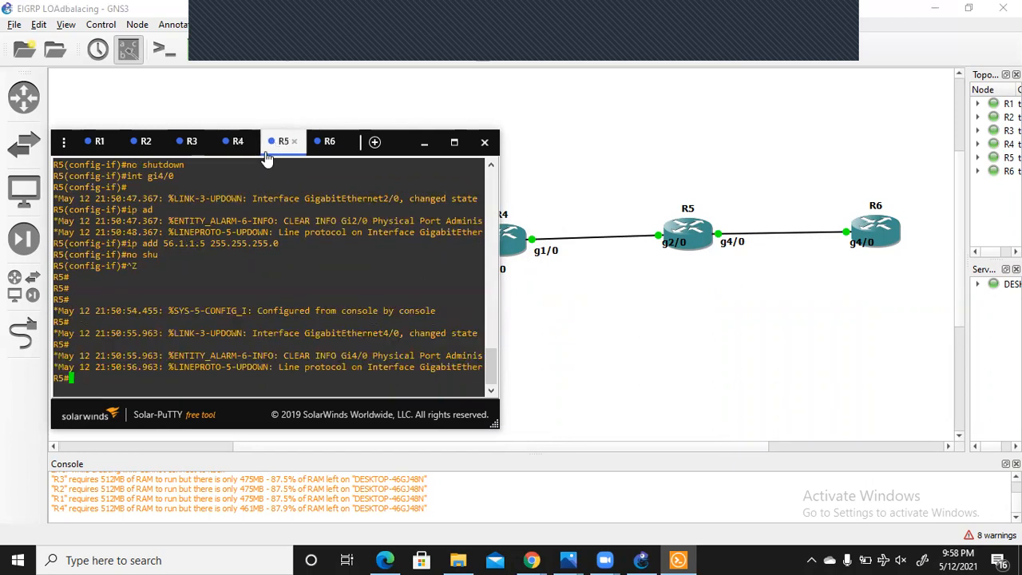
pyautogui.write('conf')
pyautogui.press('Tab')
pyautogui.write('t')
pyautogui.press('Tab')
pyautogui.press('Return')
pyautogui.write('router  eigrp 100')
pyautogui.press('Return')
# - Include all of R5's interfaces in EIGRP 100 with network 0.0.0.0
pyautogui.write('net')
pyautogui.press('Tab')
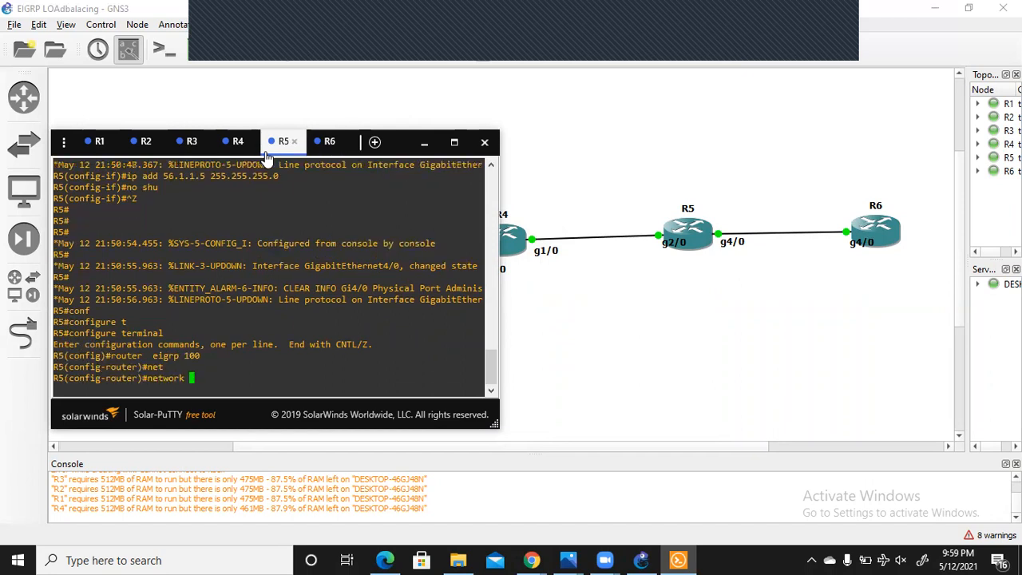
pyautogui.write('0.0.0.0')
pyautogui.press('Return')
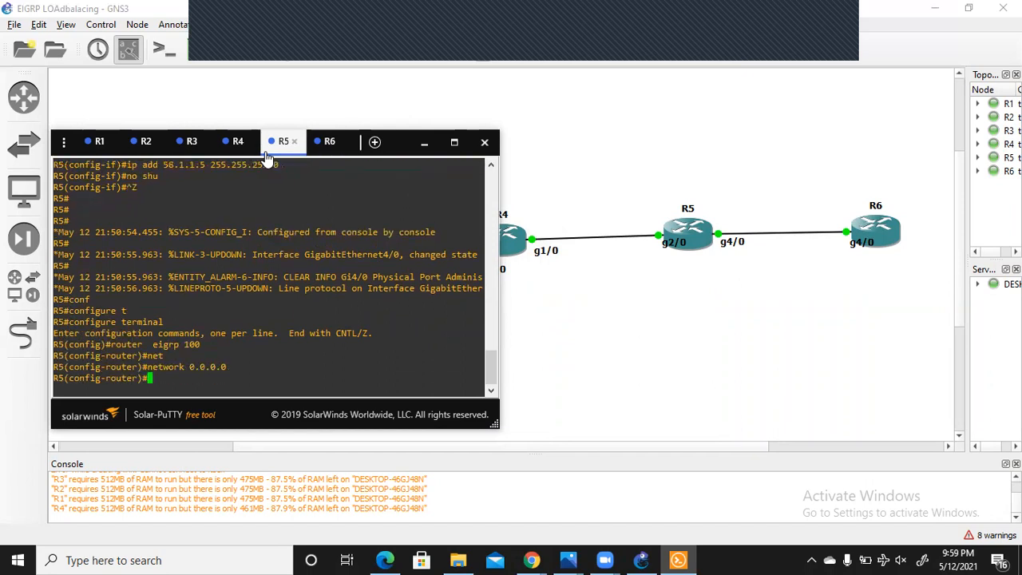
# - Start EIGRP process 100 on R6 directly from its interface configuration mode
pyautogui.click(327, 142)
pyautogui.write('router ei')
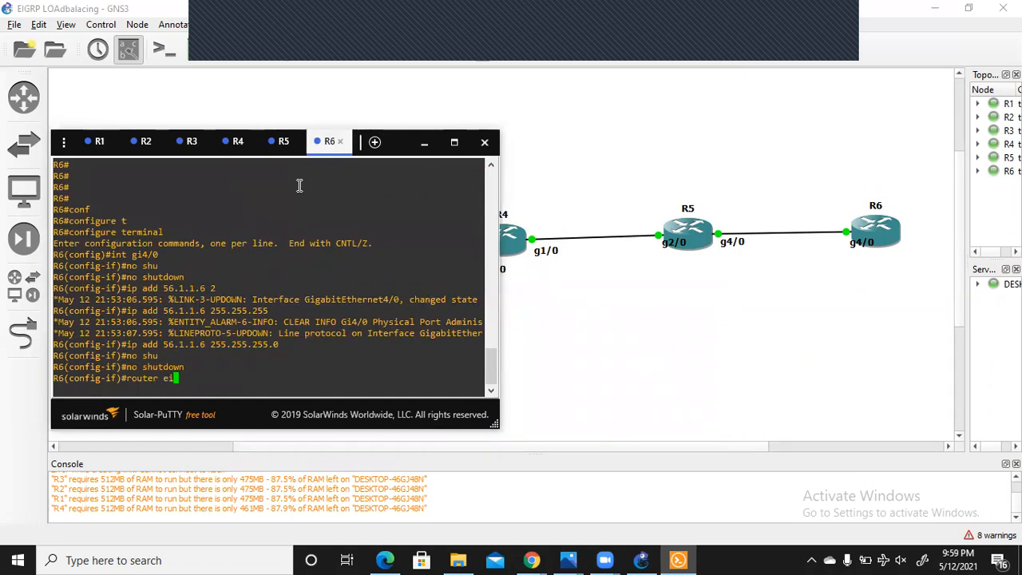
pyautogui.write('grp 100')
pyautogui.press('Return')
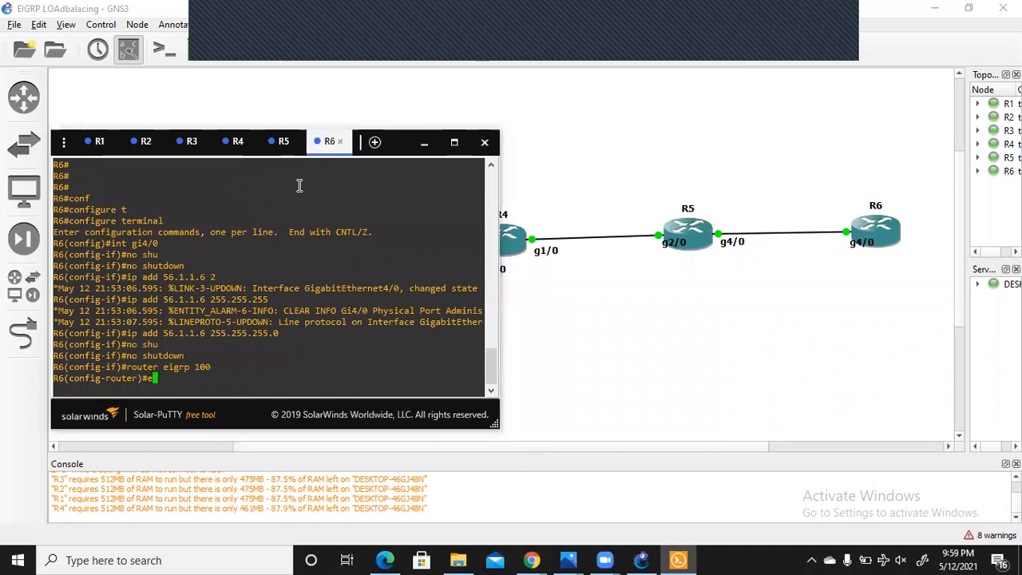
# - Add network 0.0.0.0 to R6's EIGRP 100 process and leave configuration mode
pyautogui.write('net')
pyautogui.press('Tab')
pyautogui.write('0.0.0.0')
pyautogui.press('Return')
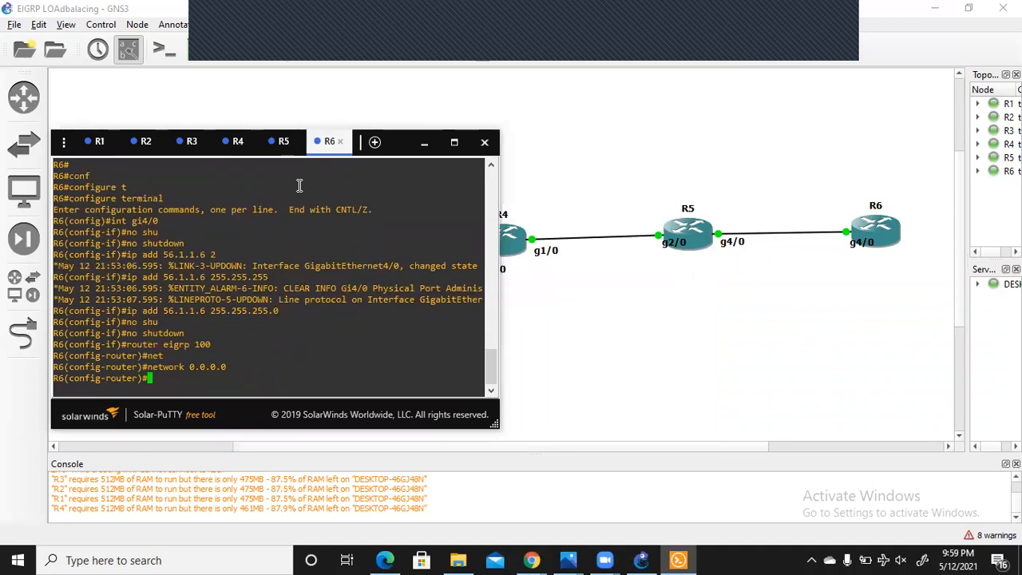
pyautogui.hotkey('ctrl', 'z')
pyautogui.press('Return')
pyautogui.press('Return')
# - Move the console window off R1, R2 and R3 in the topology and list R1's neighbors with show ip eigrp neighbors
pyautogui.moveTo(100, 151); pyautogui.dragTo(525, 127)
pyautogui.press('Return')
pyautogui.write('sh')
pyautogui.press('Tab')
pyautogui.write('iP ei')
pyautogui.press('Tab')
pyautogui.write('ne')
pyautogui.press('Tab')
pyautogui.press('Return')
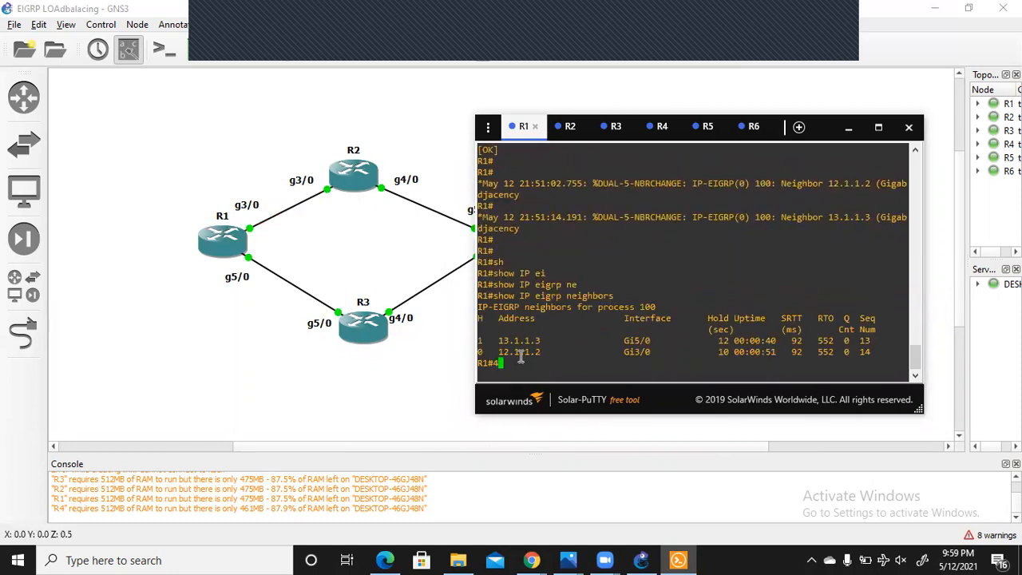
# - List R2's EIGRP neighbors with show ip eigrp neighbors
pyautogui.click(569, 126)
pyautogui.write('sh')
pyautogui.press('Tab')
pyautogui.write('IP ei')
pyautogui.press('Tab')
pyautogui.write('ne')
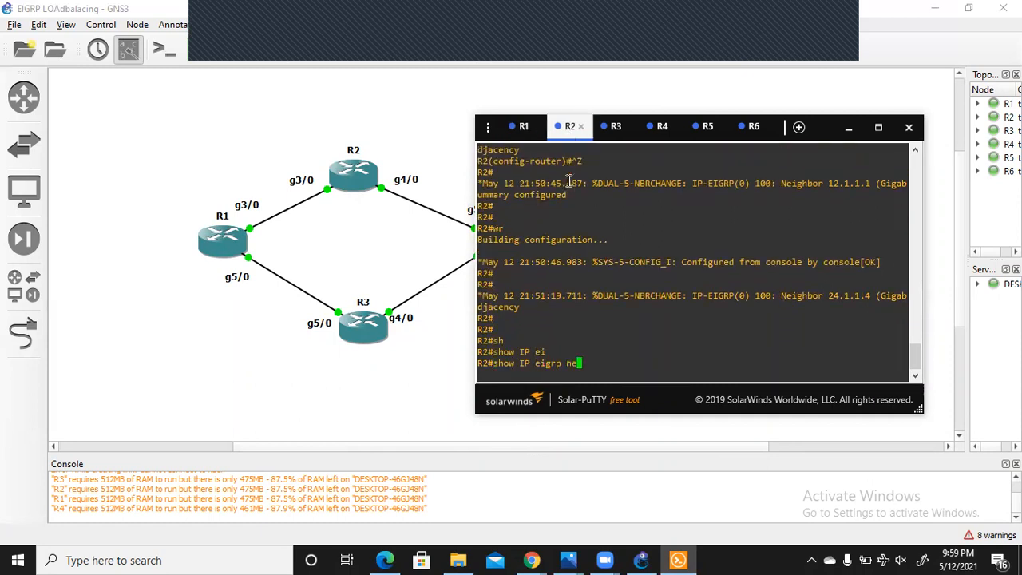
pyautogui.press('Tab')
pyautogui.press('Return')
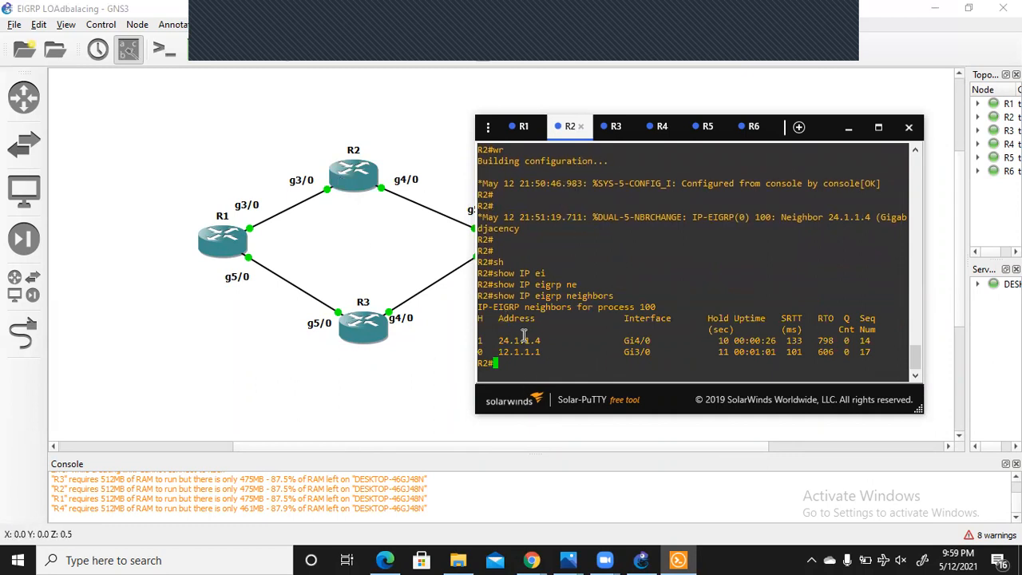
# - List R3's EIGRP neighbors with show ip eigrp neighbors
pyautogui.click(612, 128)
pyautogui.write('sh')
pyautogui.press('Tab')
pyautogui.write('ip e')
pyautogui.press('Tab')
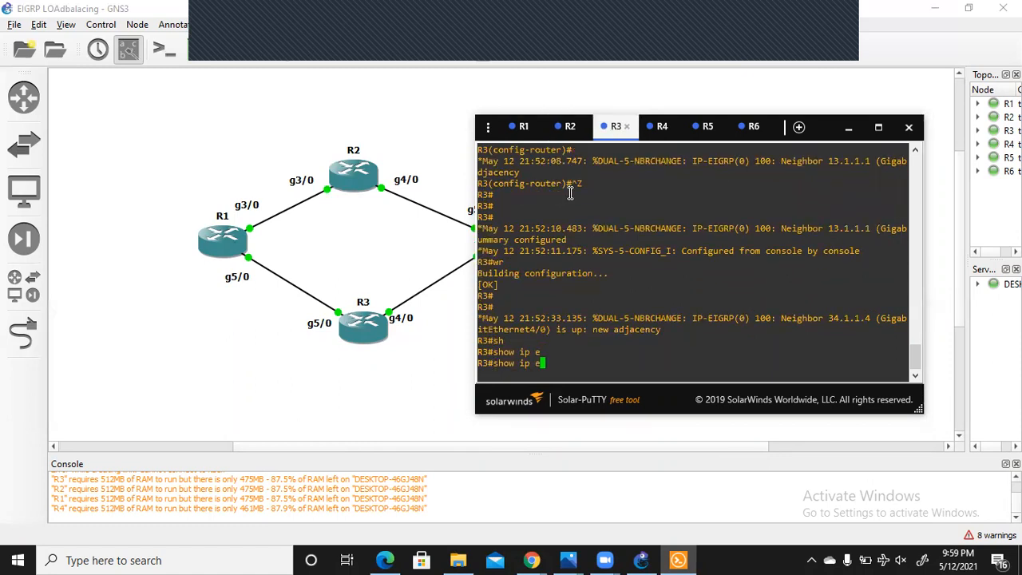
pyautogui.write('i')
pyautogui.press('Tab')
pyautogui.write('ne')
pyautogui.press('Tab')
pyautogui.press('Return')
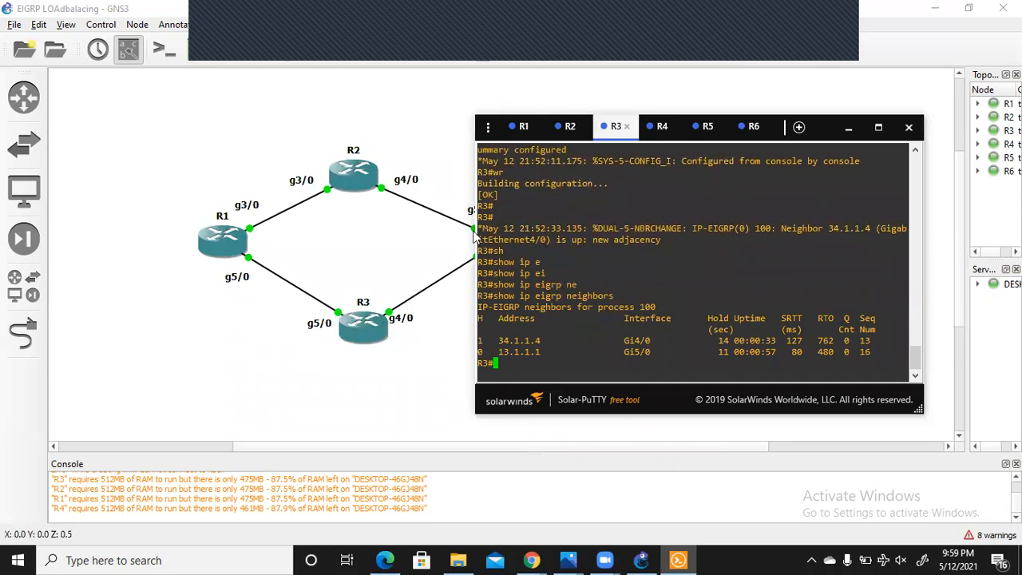
# - Leave configuration mode on R4 and list its EIGRP neighbors with show ip eigrp neighbors
pyautogui.click(662, 127)
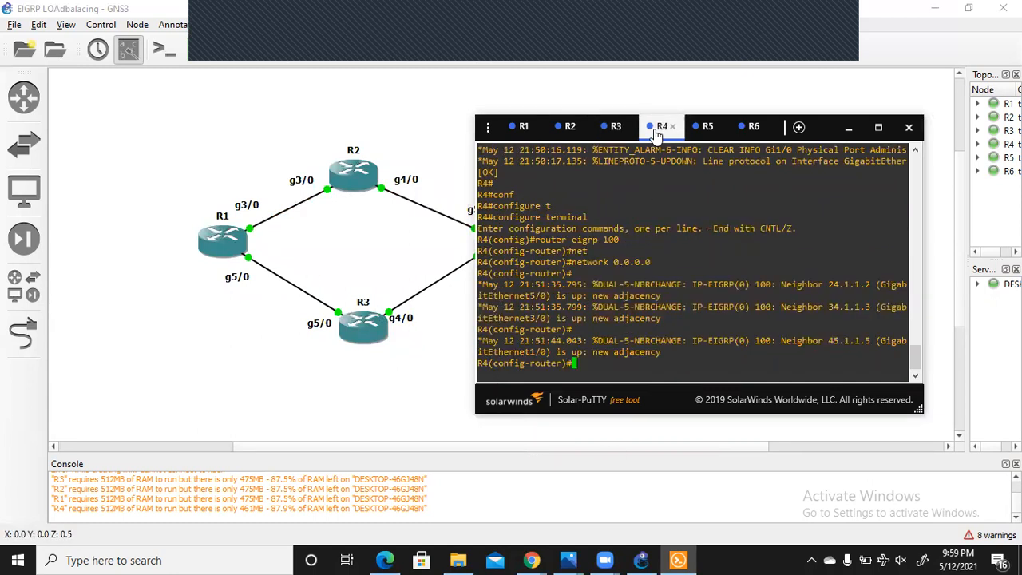
pyautogui.hotkey('ctrl', 'z')
pyautogui.press('Return')
pyautogui.press('Return')
pyautogui.write('show i')
pyautogui.press('Tab')
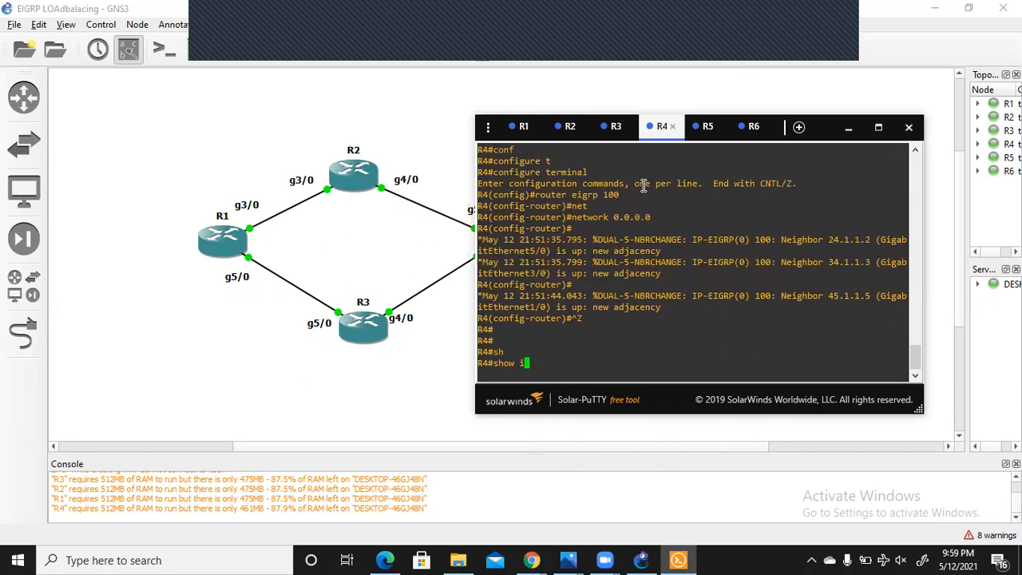
pyautogui.write('ip ei')
pyautogui.press('Tab')
pyautogui.write('ne')
pyautogui.press('Tab')
pyautogui.press('Return')
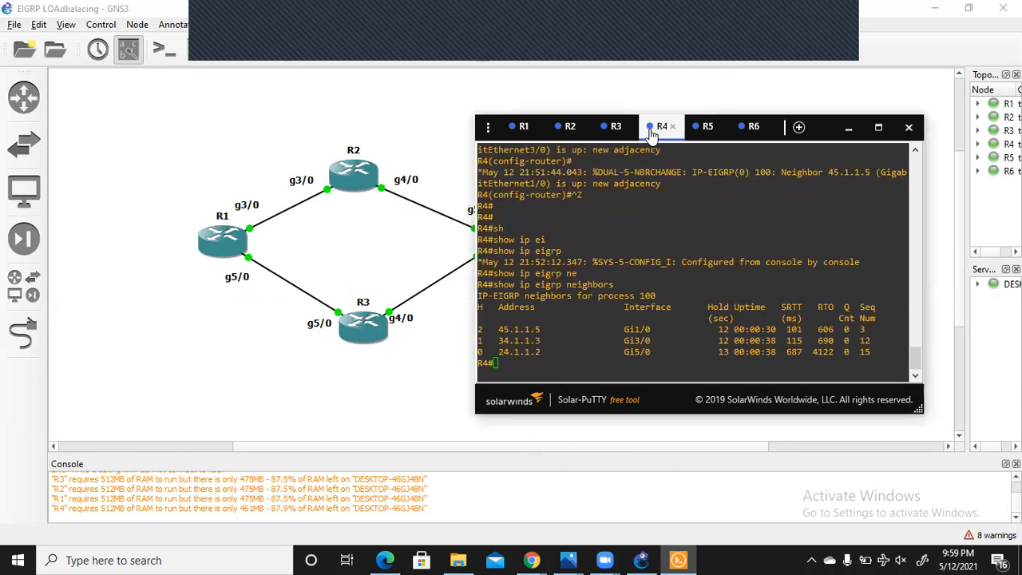
# - Rearrange the topology view and the console window so that all six routers stay visible above and beside the console
pyautogui.moveTo(652, 134); pyautogui.dragTo(654, 328)
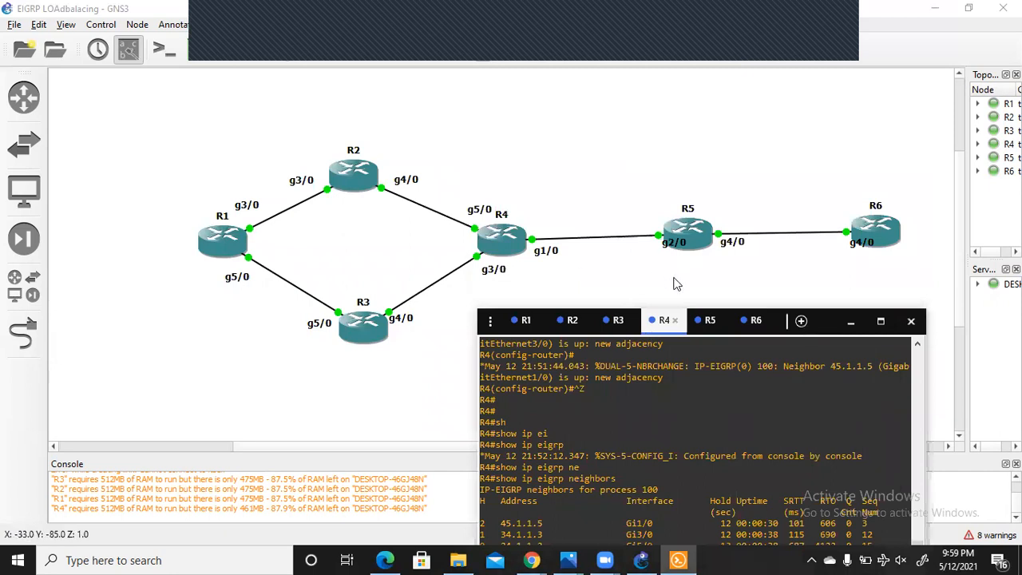
pyautogui.click(678, 283)
pyautogui.click(960, 437)
pyautogui.click(960, 437)
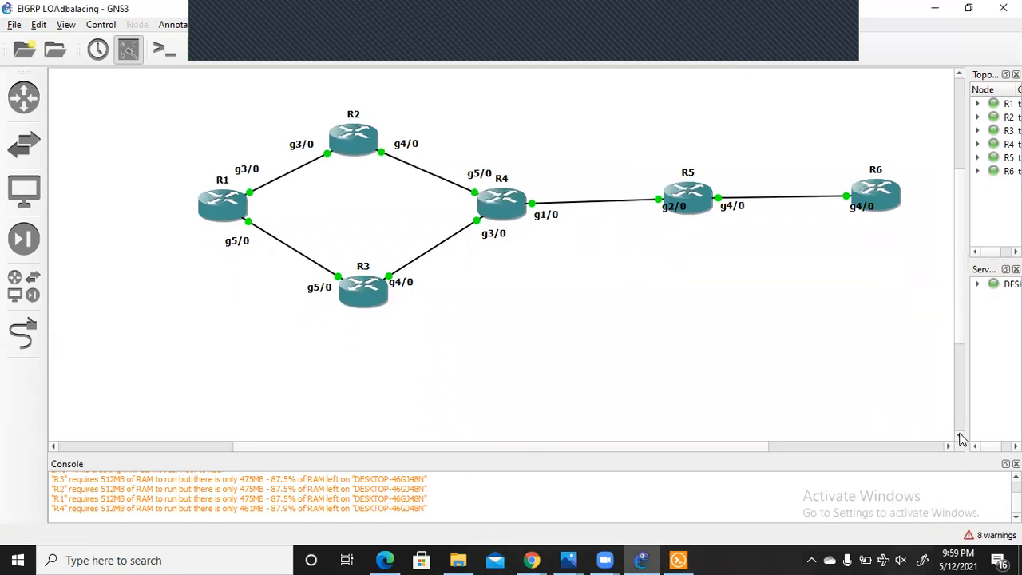
pyautogui.click(960, 438)
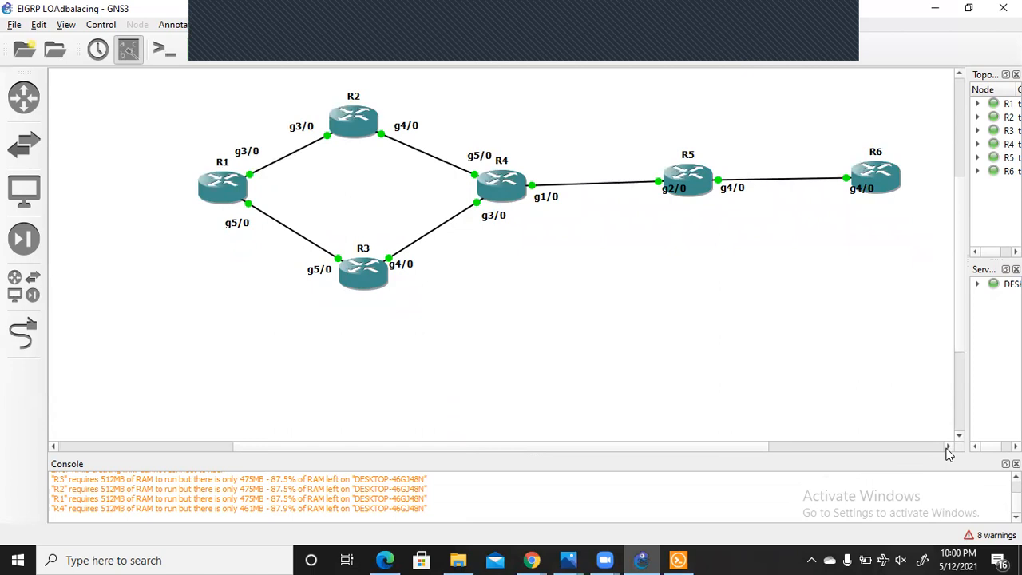
pyautogui.click(948, 447)
pyautogui.click(947, 447)
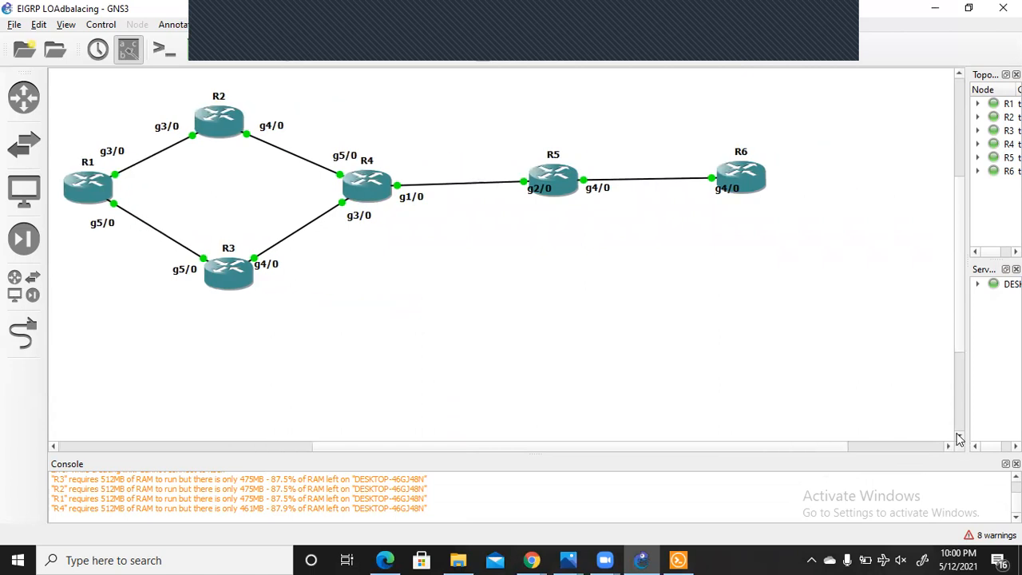
pyautogui.click(959, 436)
pyautogui.click(959, 436)
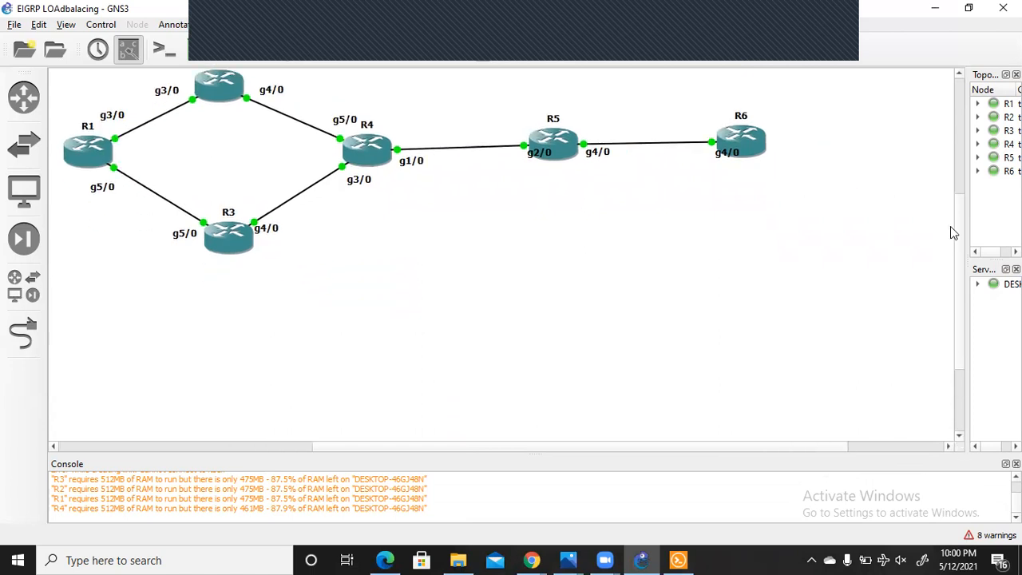
pyautogui.click(959, 74)
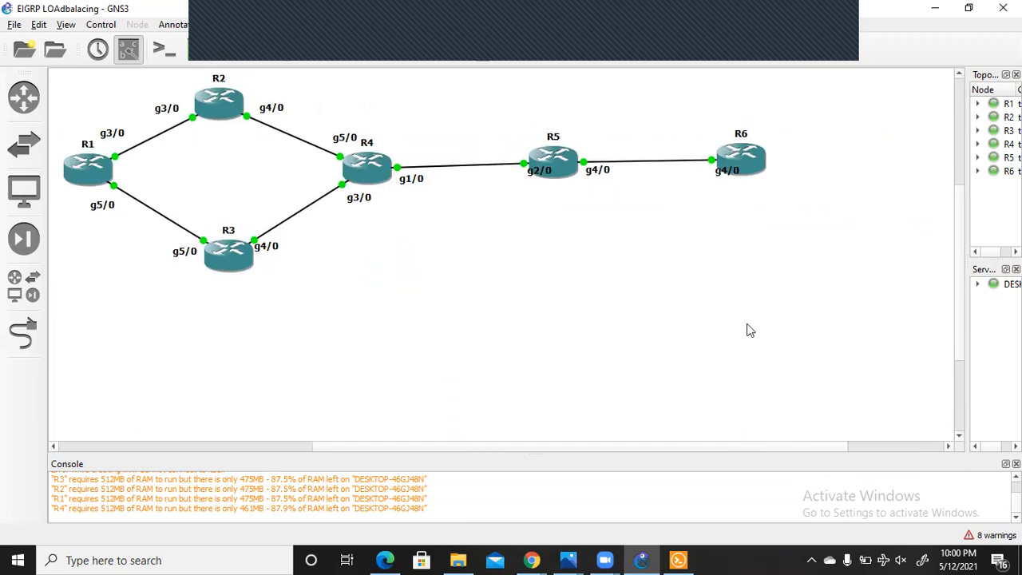
pyautogui.click(693, 559)
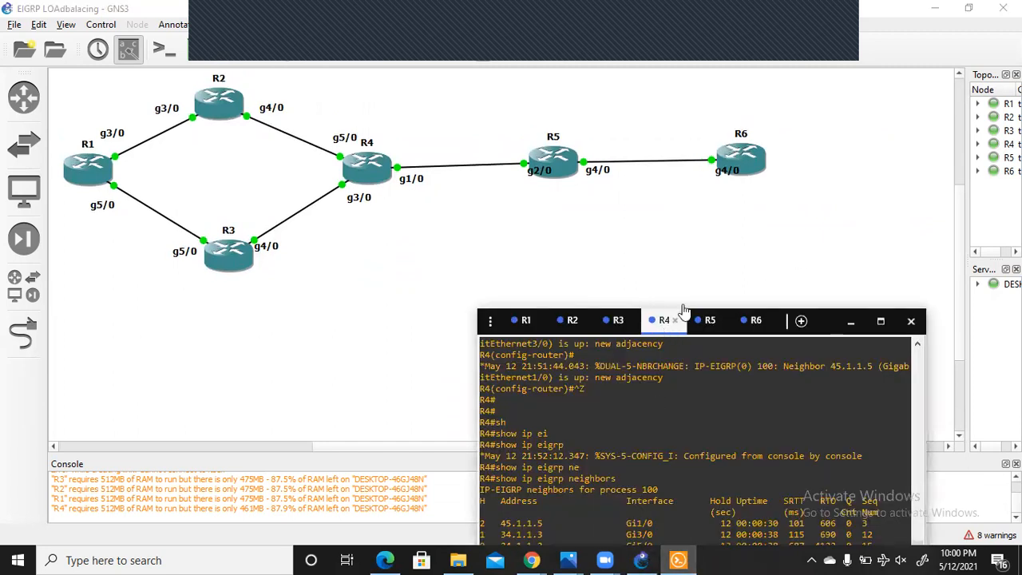
pyautogui.moveTo(683, 310); pyautogui.dragTo(732, 186)
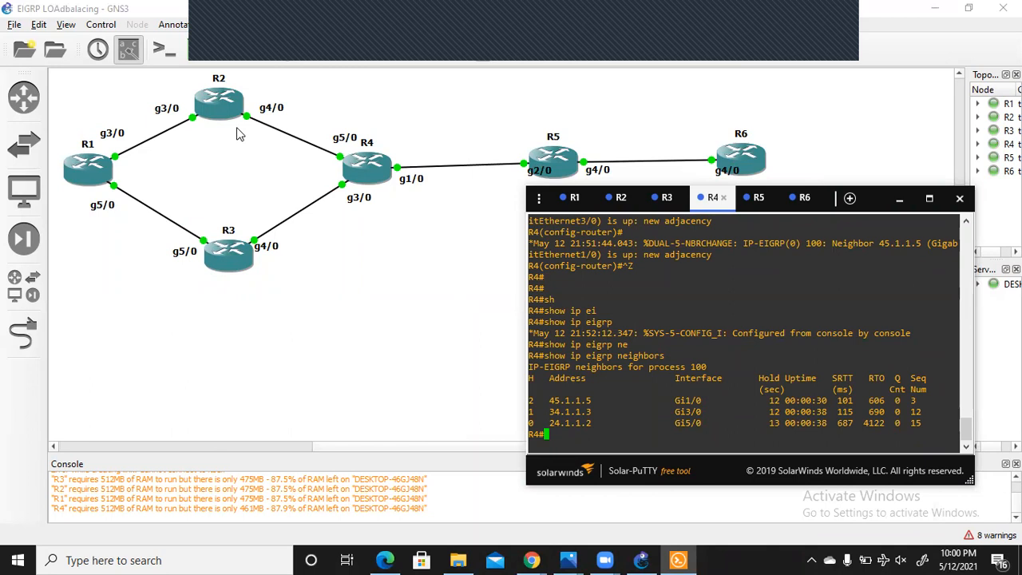
# - Leave configuration mode on R5 and list its EIGRP neighbors with show ip eigrp neighbors
pyautogui.click(747, 200)
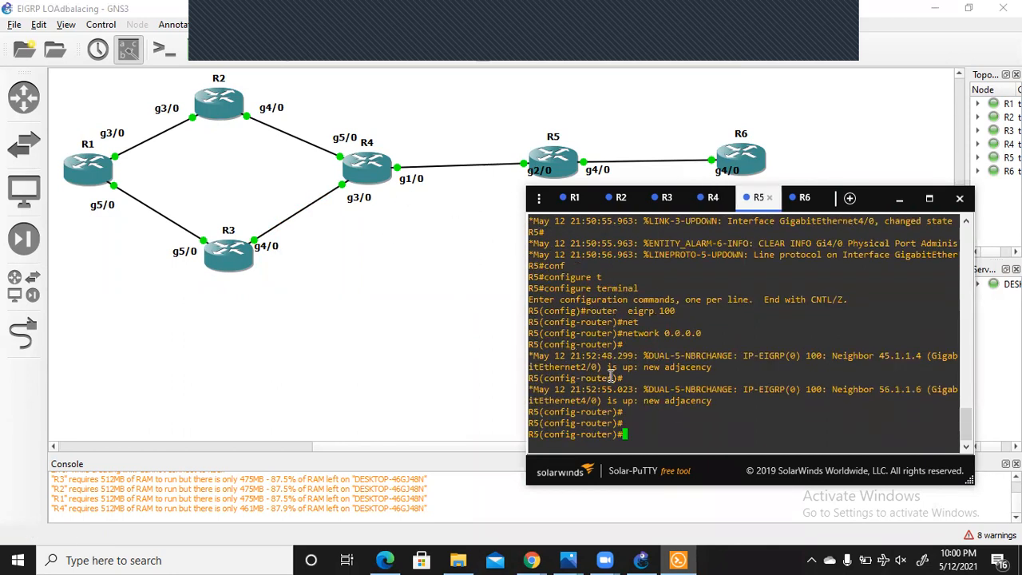
pyautogui.write('sh')
pyautogui.press('Tab')
pyautogui.write('ip ei')
pyautogui.press('Tab')
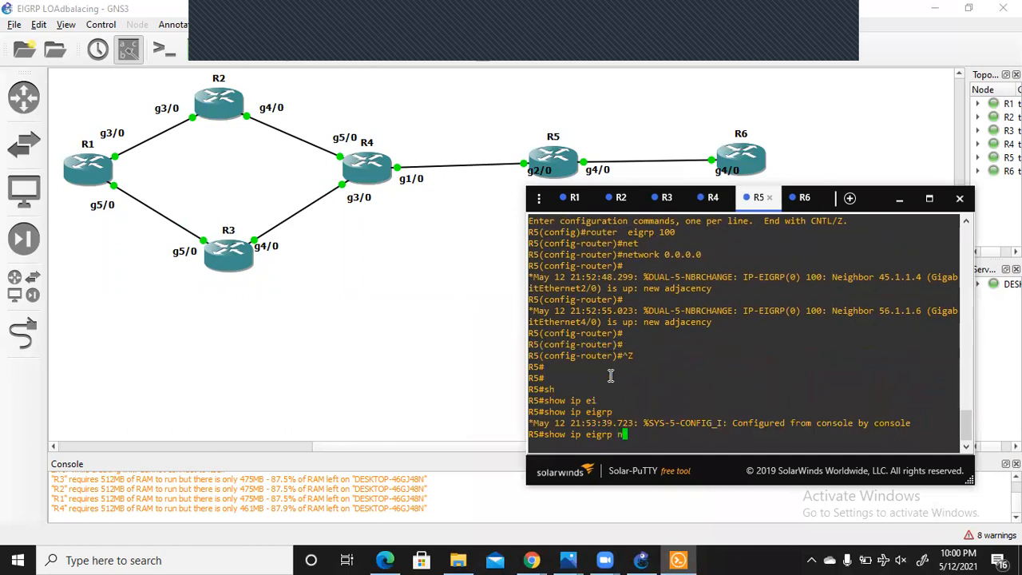
pyautogui.write('ne')
pyautogui.press('Tab')
pyautogui.press('Return')
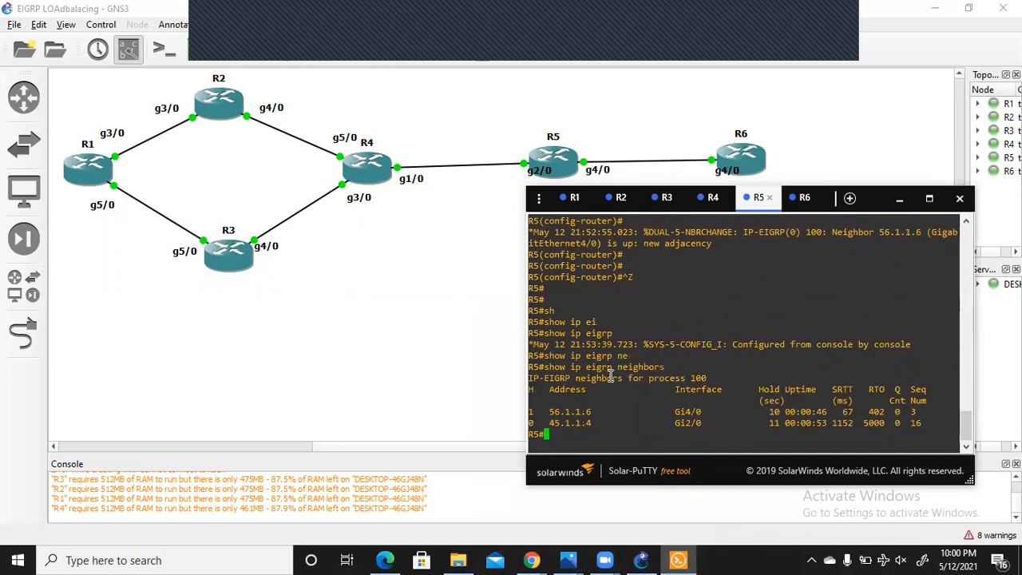
# - List R6's EIGRP neighbors with show ip eigrp neighbors
pyautogui.click(791, 205)
pyautogui.write('sh')
pyautogui.press('Tab')
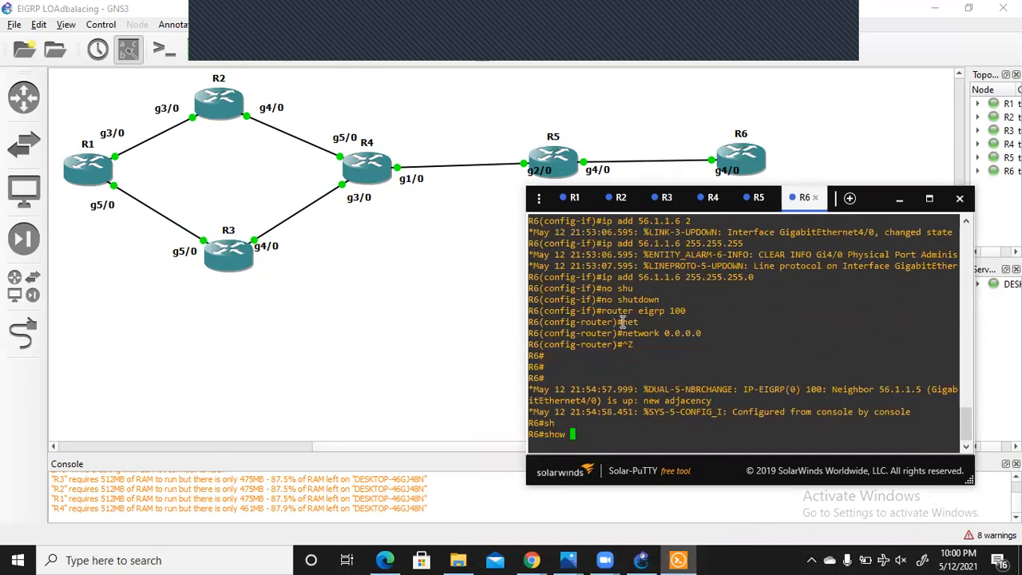
pyautogui.write('ip')
pyautogui.press('Tab')
pyautogui.press('BackSpace')
pyautogui.press('BackSpace')
pyautogui.write('ei')
pyautogui.press('Tab')
pyautogui.write('ne')
pyautogui.press('Tab')
pyautogui.press('Return')
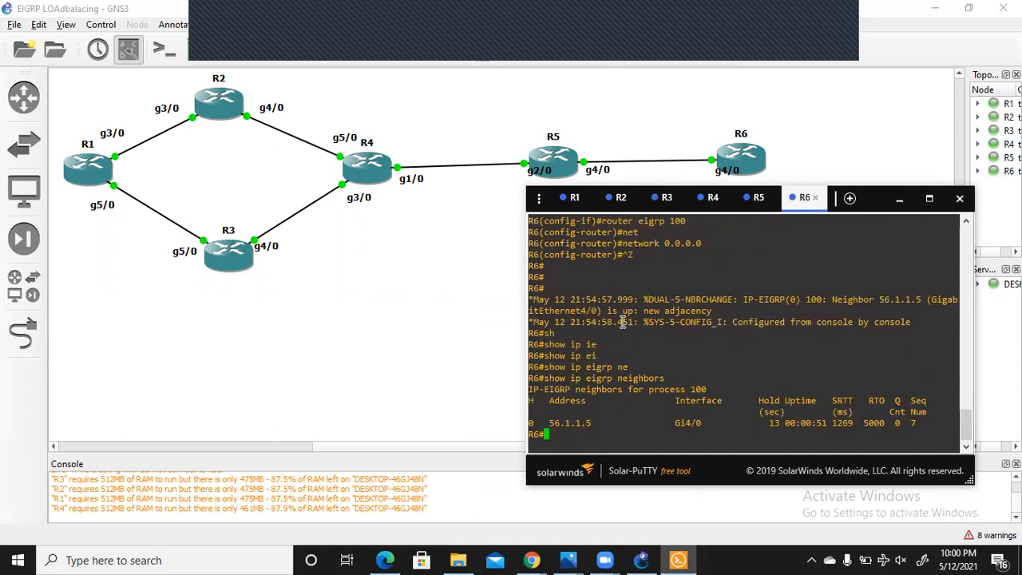
# - Display R1's EIGRP topology table with show ip eigrp topology and examine the successors and feasible distances of its routes
pyautogui.click(574, 197)
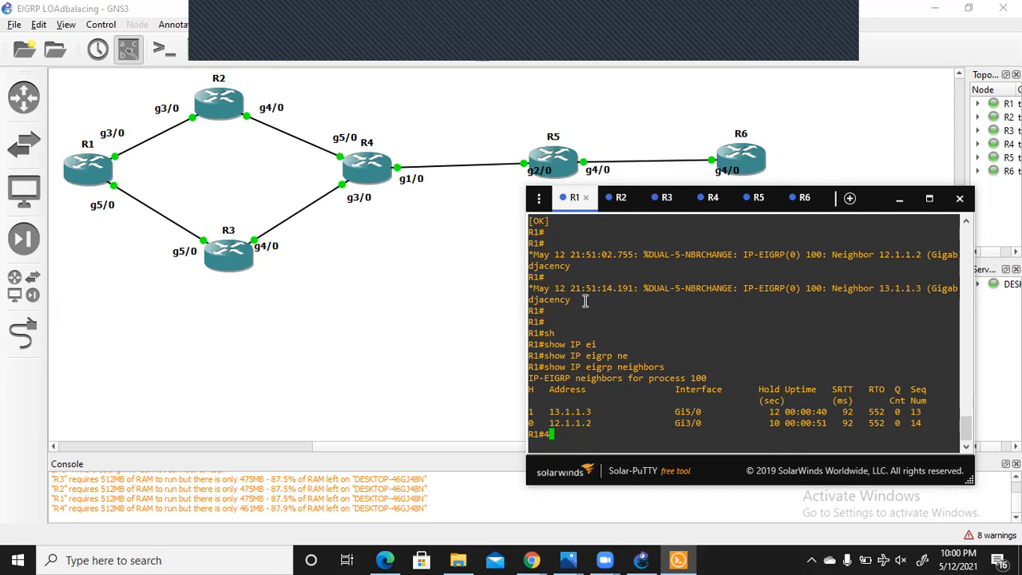
pyautogui.write('s')
pyautogui.press('Return')
pyautogui.write('ip')
pyautogui.press('BackSpace')
pyautogui.press('BackSpace')
pyautogui.write('sh')
pyautogui.press('Tab')
pyautogui.write('ip ei')
pyautogui.press('Tab')
pyautogui.write('to')
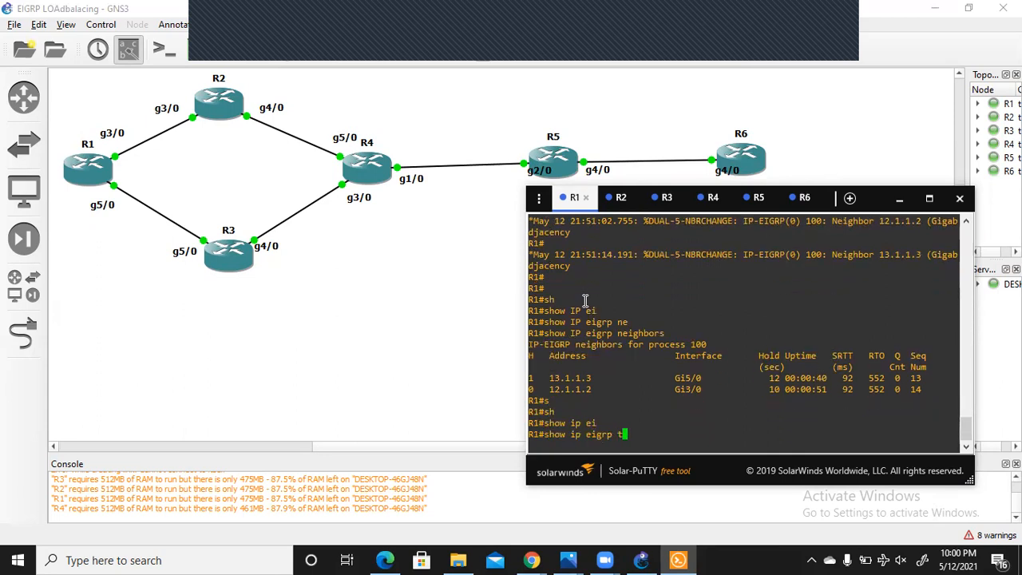
pyautogui.press('Tab')
pyautogui.press('Return')
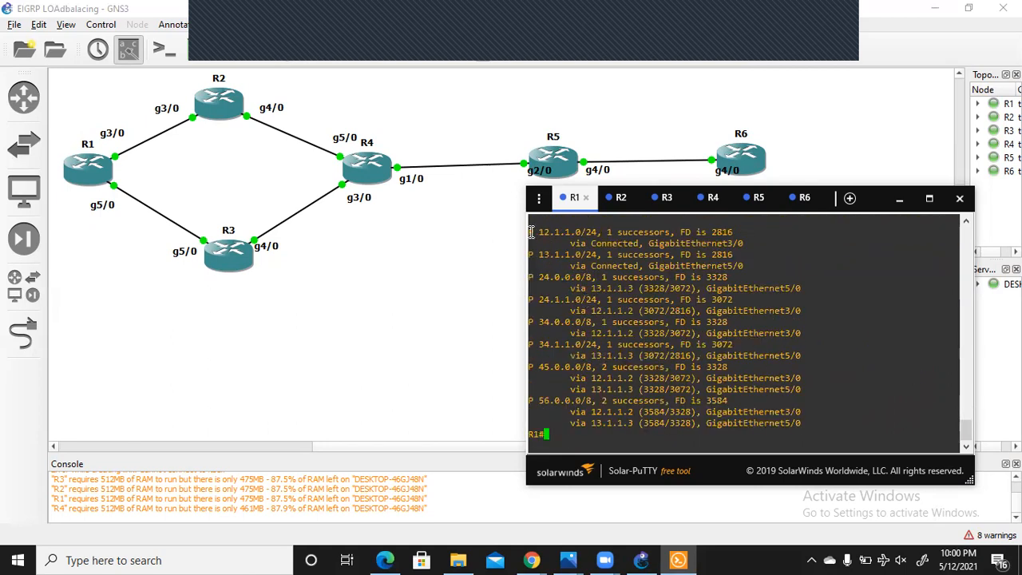
pyautogui.moveTo(530, 232); pyautogui.dragTo(691, 412)
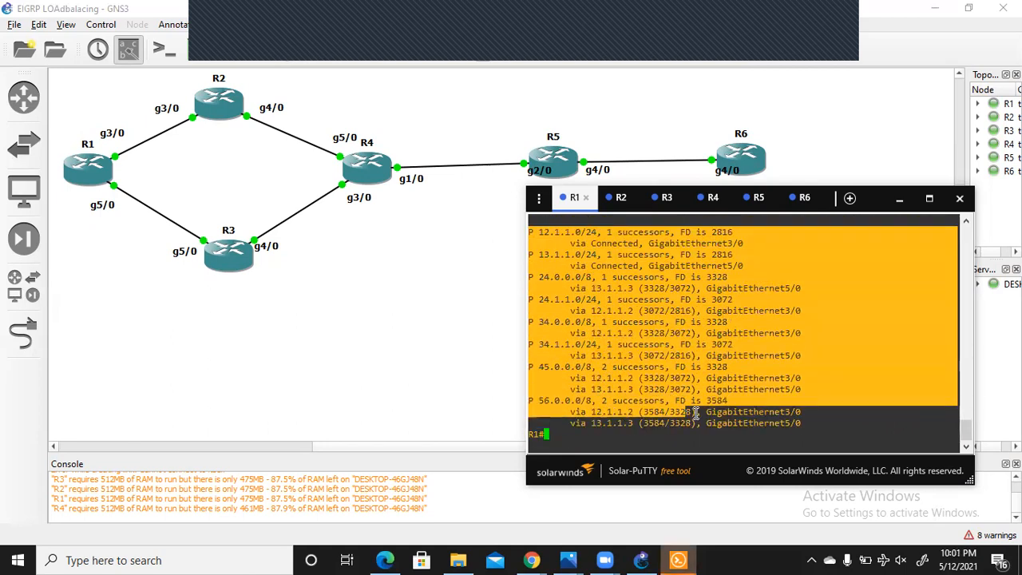
pyautogui.click(655, 351)
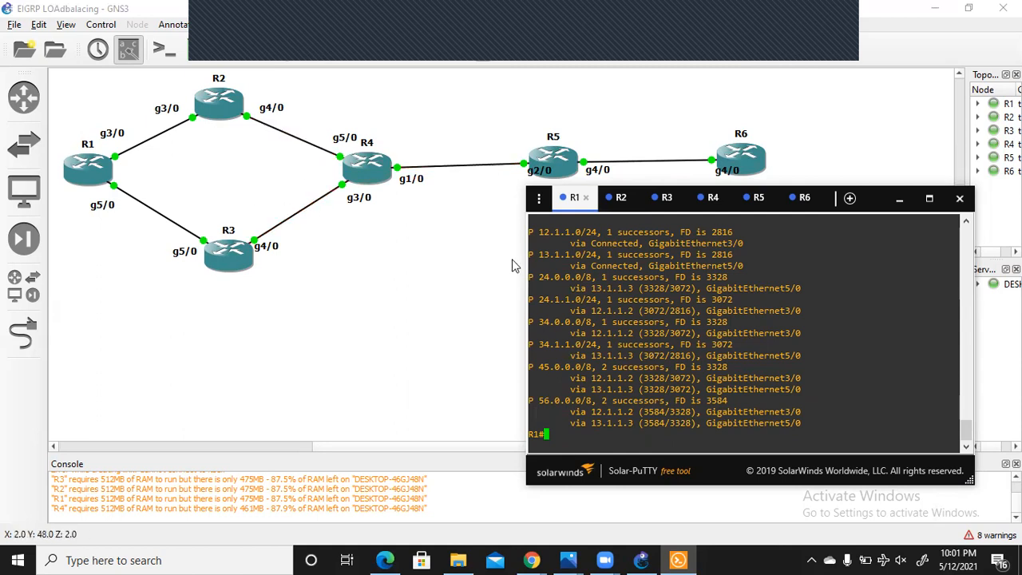
# - Examine the directly connected 12.1.1.0/24 and 13.1.1.0/24 entries in R1's EIGRP topology table
pyautogui.moveTo(541, 240); pyautogui.dragTo(699, 268)
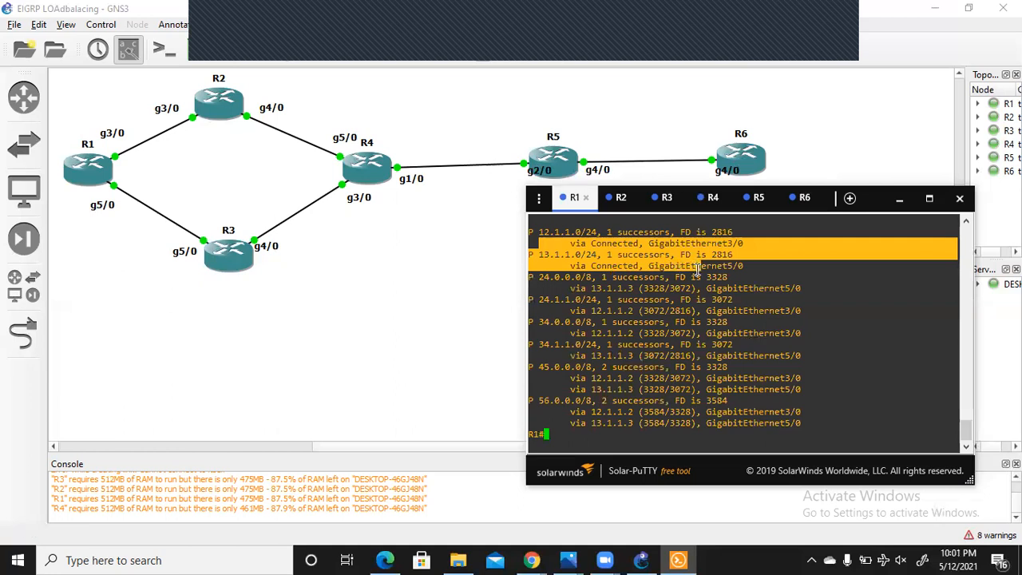
pyautogui.click(564, 258)
pyautogui.doubleClick(564, 258)
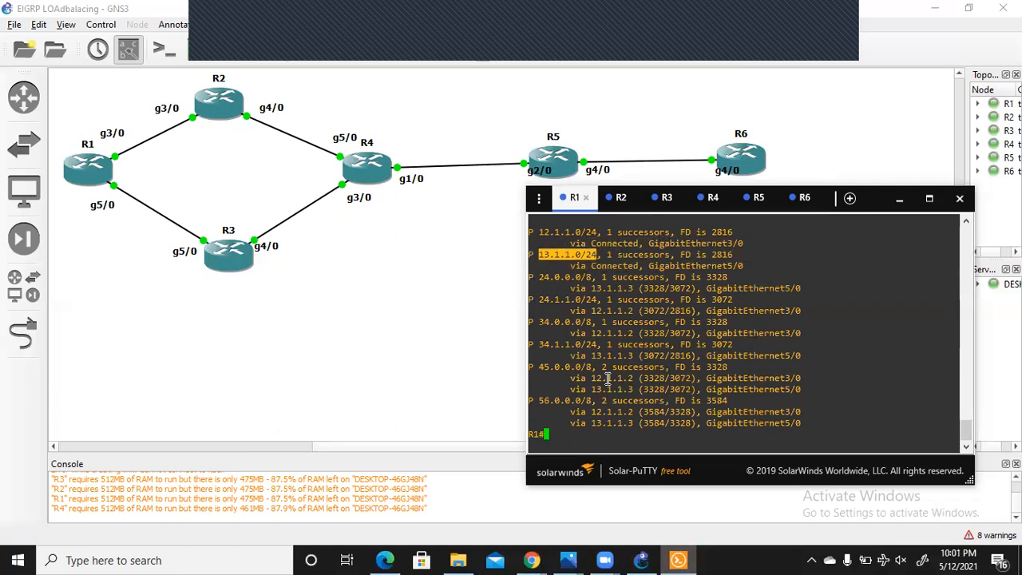
pyautogui.click(563, 258)
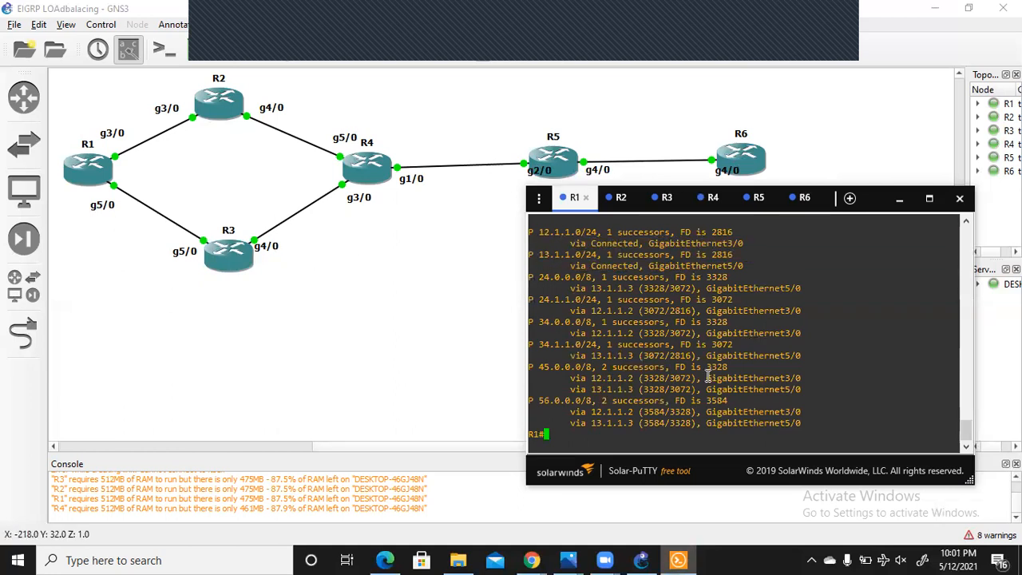
pyautogui.press('Return')
pyautogui.press('Return')
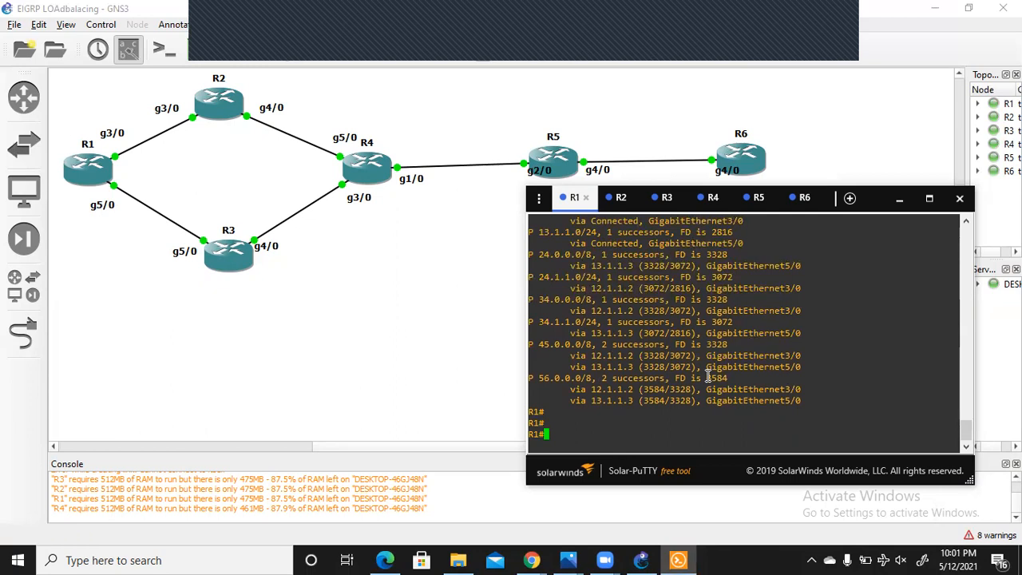
# - Create loopback 0 on R1 with IP address 10.1.1.1 and mask 255.255.255.0, and leave configuration mode
pyautogui.write('conf')
pyautogui.press('Tab')
pyautogui.write('t')
pyautogui.press('Tab')
pyautogui.press('Return')
pyautogui.write('int lo0')
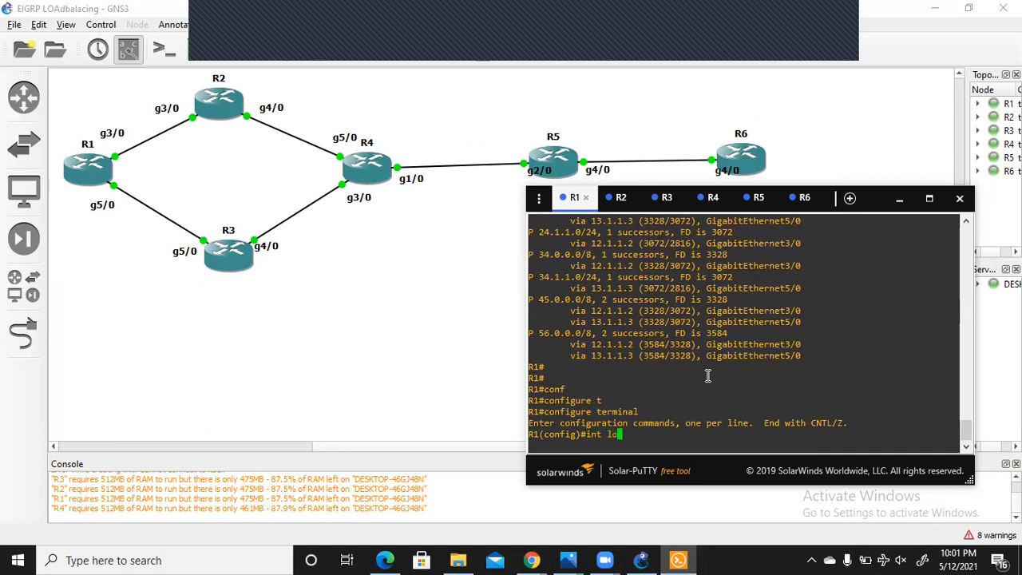
pyautogui.press('Return')
pyautogui.write('ip add 10.1.1.')
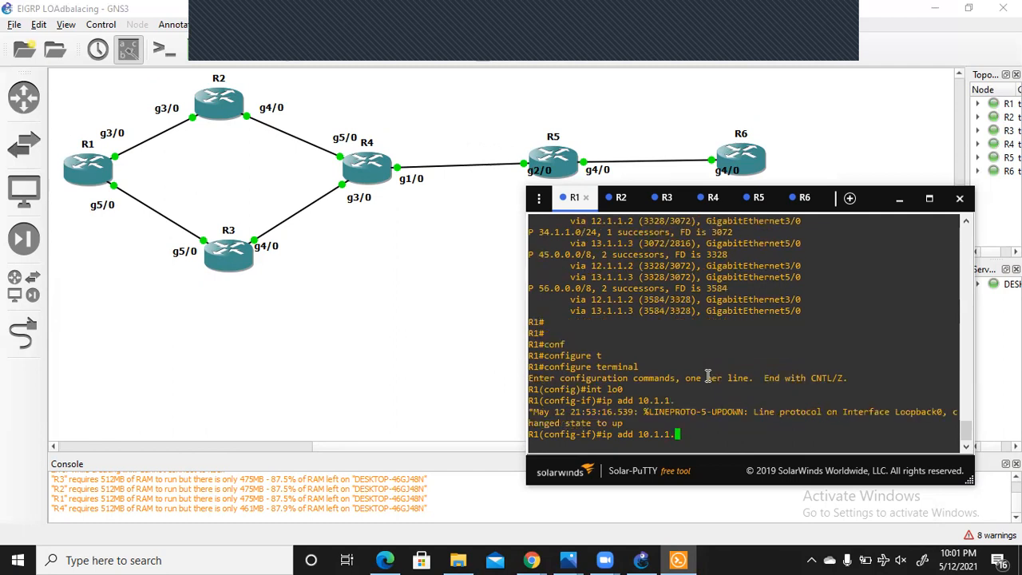
pyautogui.write('1 255.255.255.0')
pyautogui.press('Return')
pyautogui.hotkey('ctrl', 'z')
# - Display R1's EIGRP topology table to check for the new loopback network
pyautogui.write('show ip ')
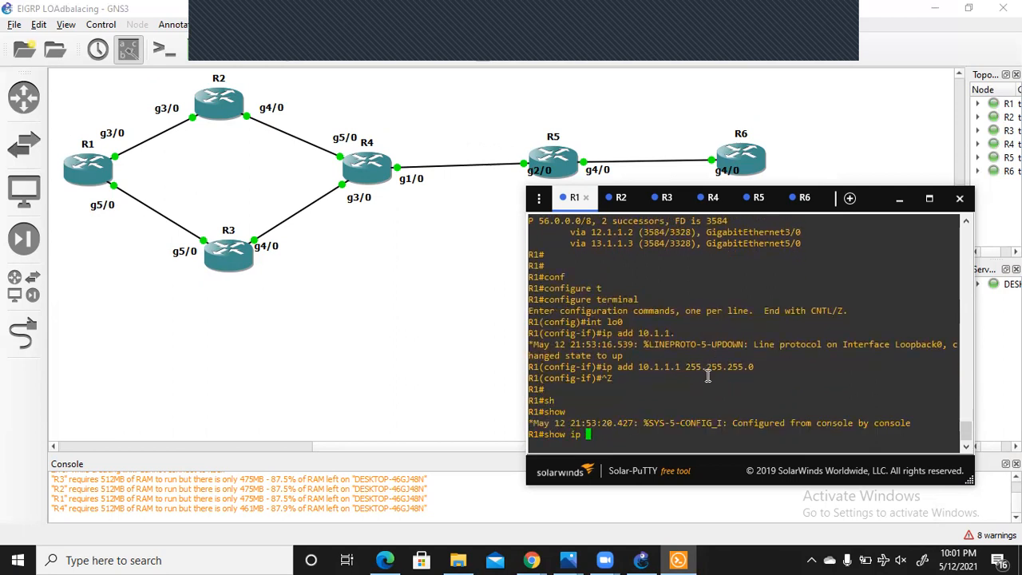
pyautogui.write('ei')
pyautogui.press('Tab')
pyautogui.write('topo')
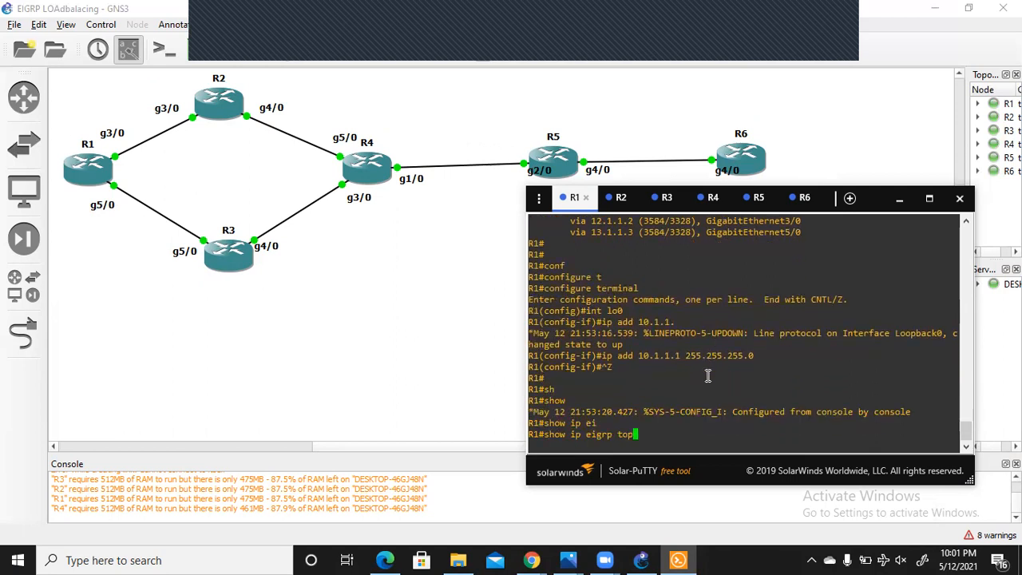
pyautogui.press('Return')
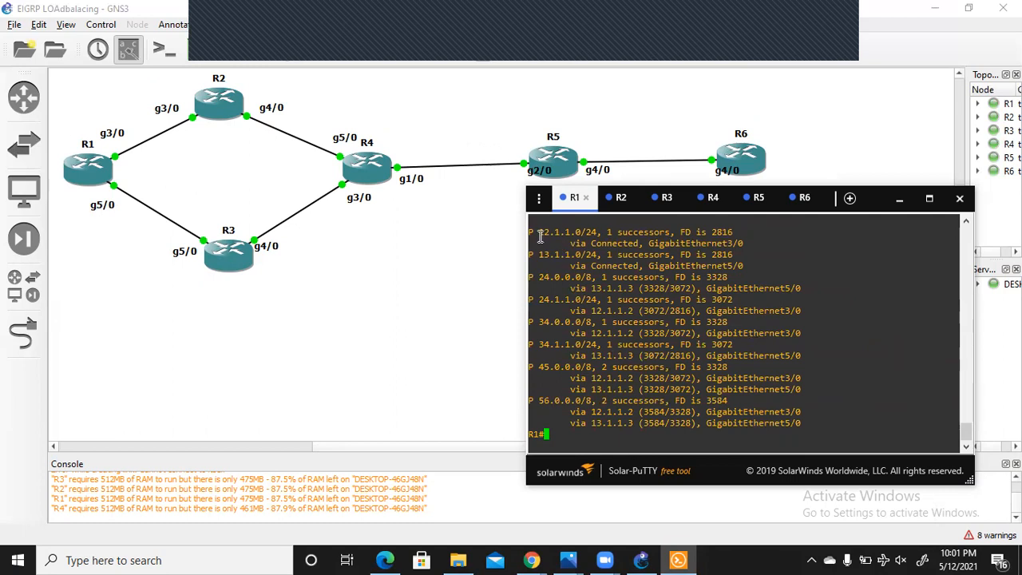
# - Enter global configuration mode on R1 with configure terminal
pyautogui.write('conf')
pyautogui.press('Tab')
pyautogui.write('t')
pyautogui.press('Tab')
pyautogui.press('Return')
pyautogui.write('int')
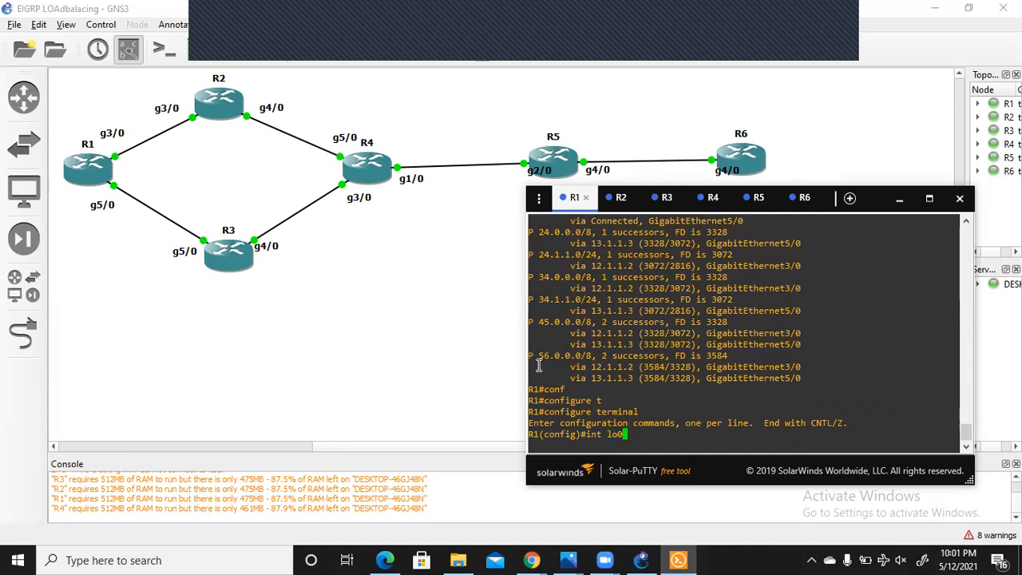
pyautogui.press('BackSpace')
pyautogui.press('BackSpace')
pyautogui.press('BackSpace')
pyautogui.press('BackSpace')
pyautogui.press('BackSpace')
pyautogui.press('BackSpace')
# - Advertise network 10.1.1.0 with wildcard 0.0.0.255 in R1's router eigrp 100 process, and leave configuration mode
pyautogui.write('router eigtp')
pyautogui.press('BackSpace')
pyautogui.press('BackSpace')
pyautogui.write('rp 100')
pyautogui.press('Return')
pyautogui.write('ne')
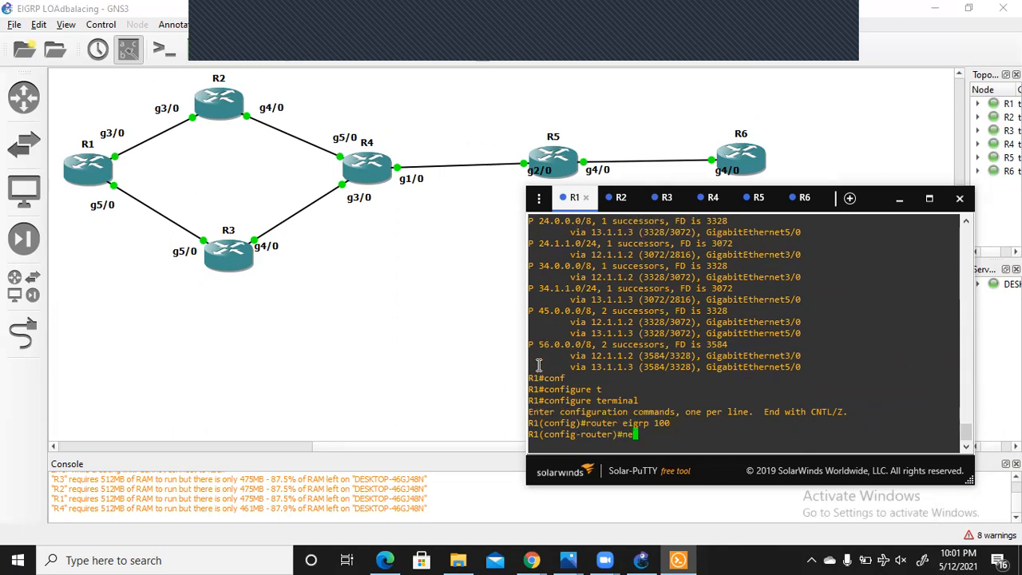
pyautogui.press('Tab')
pyautogui.write('t')
pyautogui.press('Tab')
pyautogui.write('10.1.1.0 0.0.0.')
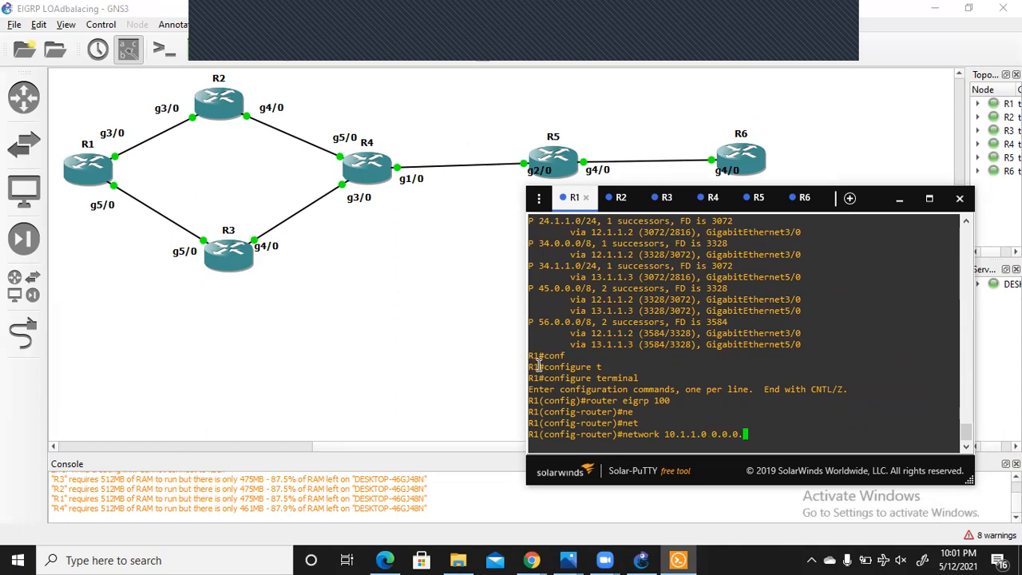
pyautogui.write('255')
pyautogui.press('Return')
pyautogui.hotkey('ctrl', 'z')
# - Display R1's EIGRP topology table again with show ip eigrp topology and examine the 10.1.1.0/24 entry
pyautogui.write('show ip eigrp ')
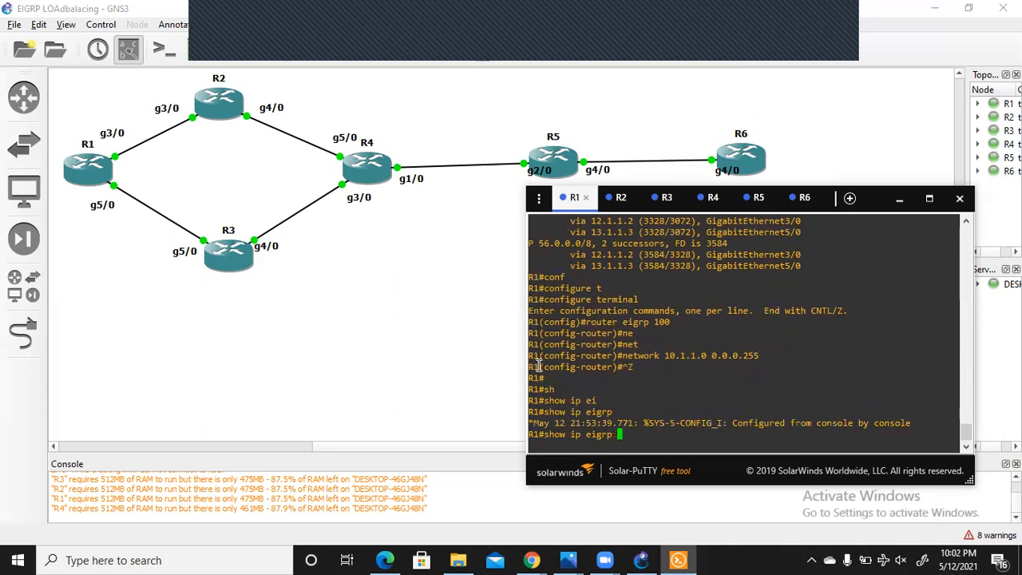
pyautogui.write('topology')
pyautogui.press('Return')
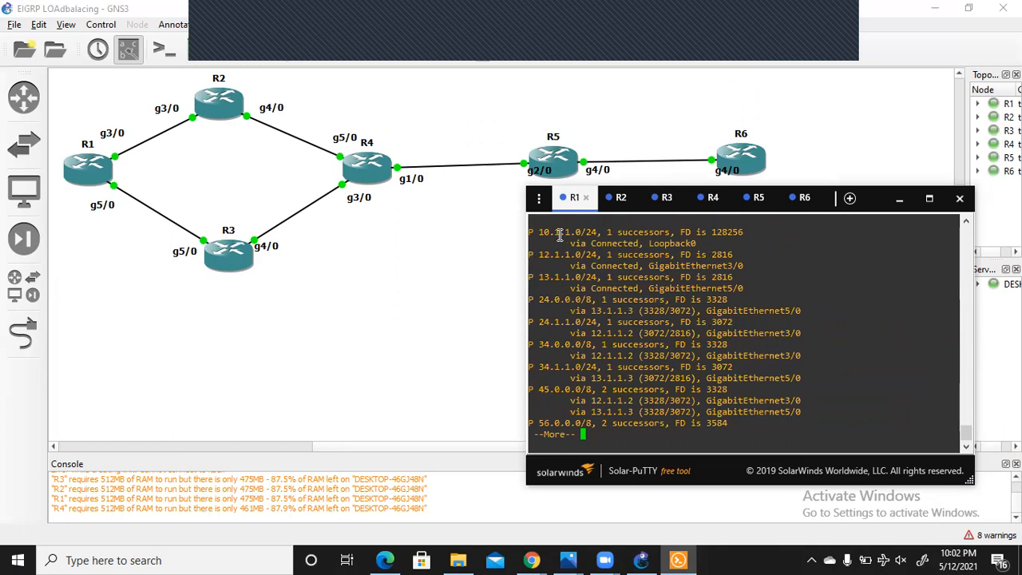
pyautogui.doubleClick(559, 233)
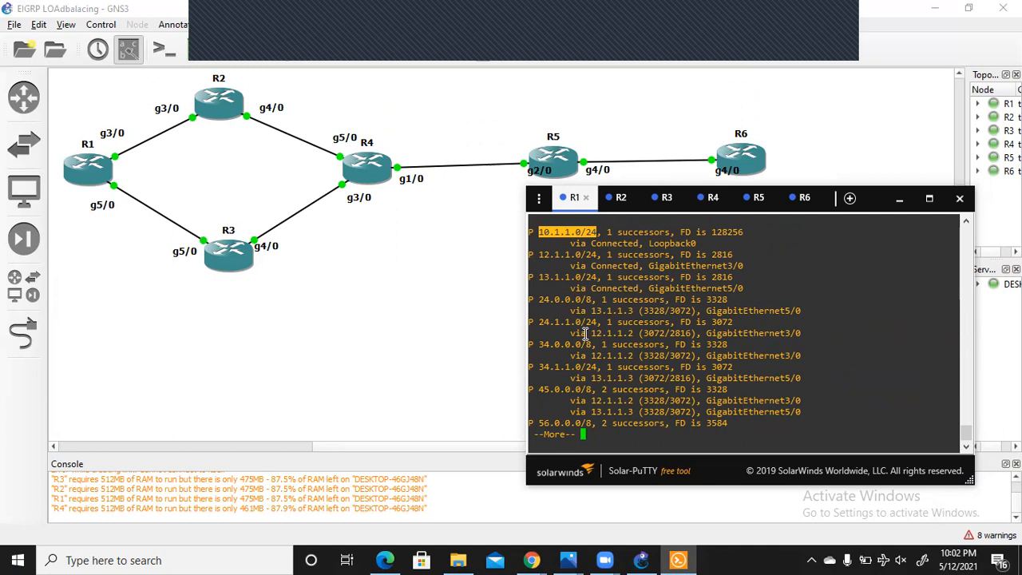
pyautogui.press('q')
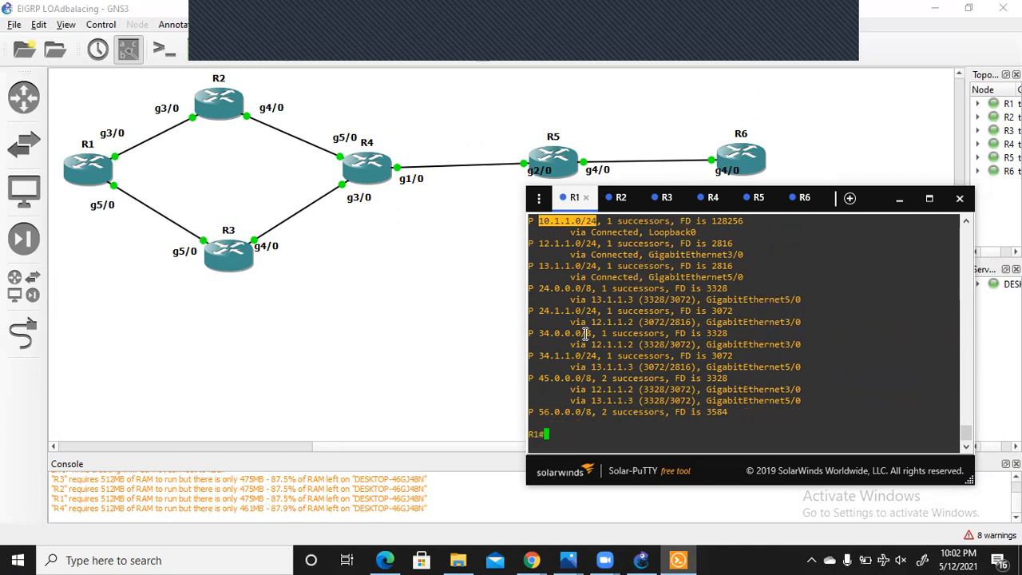
# - Display R2's EIGRP routes with show ip route eigrp and examine the 10.1.1.0 route
pyautogui.click(612, 206)
pyautogui.write('sh')
pyautogui.press('Tab')
pyautogui.write('iprou')
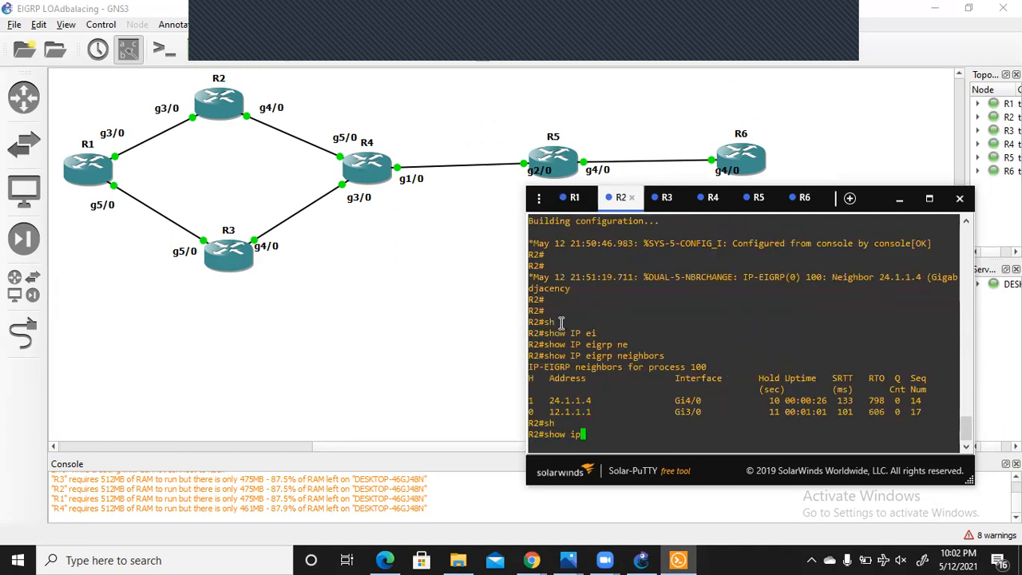
pyautogui.press('Tab')
pyautogui.press('Tab')
pyautogui.press('Tab')
pyautogui.press('BackSpace')
pyautogui.press('BackSpace')
pyautogui.write('rou')
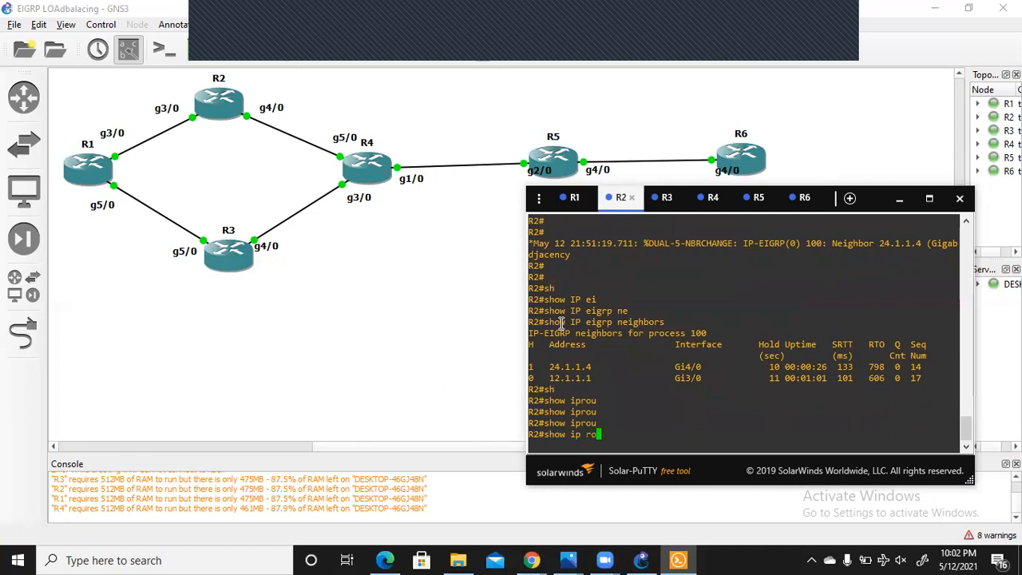
pyautogui.press('Tab')
pyautogui.write('ei')
pyautogui.press('Tab')
pyautogui.press('Return')
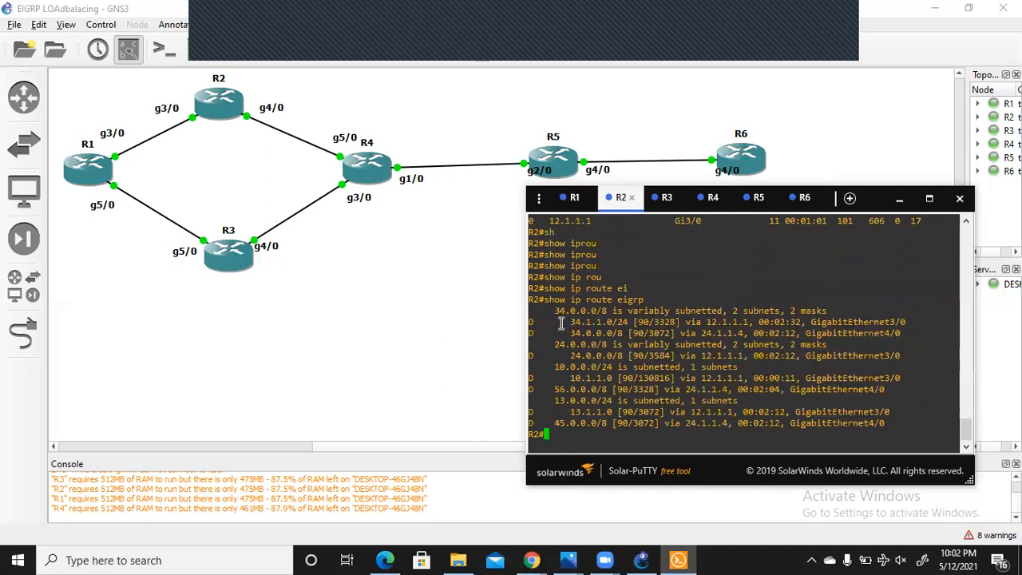
pyautogui.doubleClick(573, 369)
pyautogui.doubleClick(575, 377)
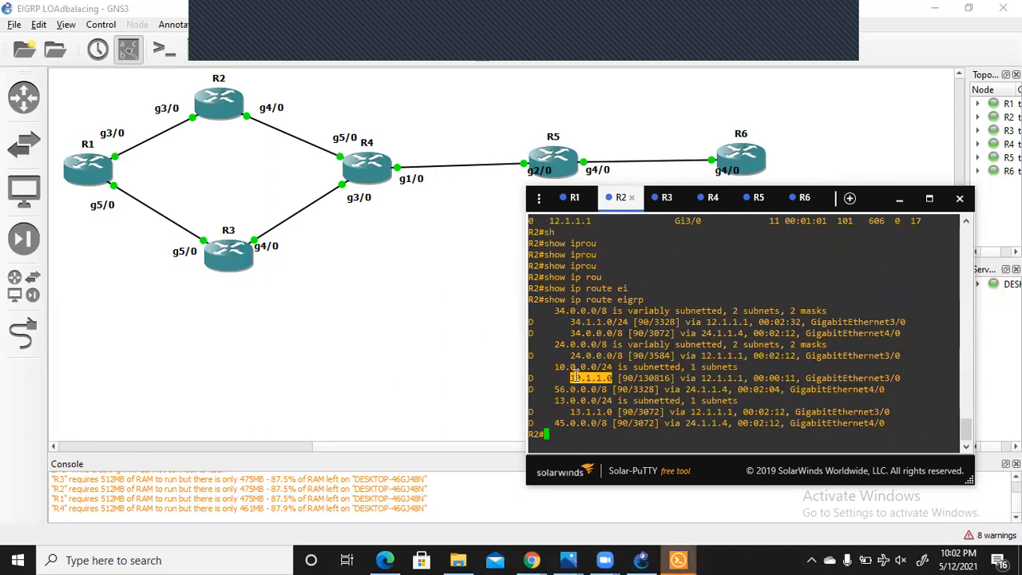
pyautogui.moveTo(567, 377); pyautogui.dragTo(605, 379)
pyautogui.tripleClick(604, 379)
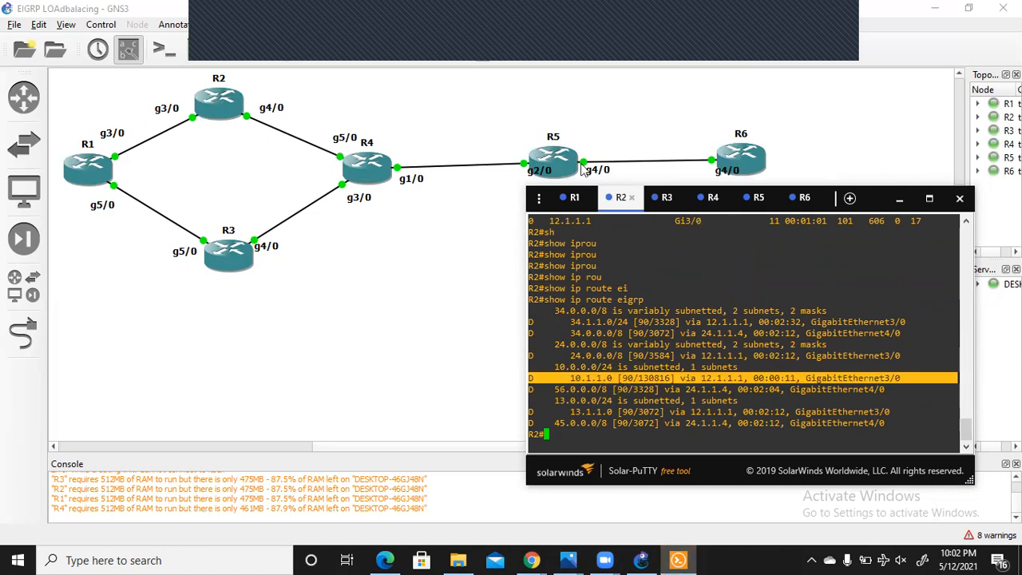
# - Display R6's IP routing table and examine the 10.1.1.0 route and its route code
pyautogui.click(801, 197)
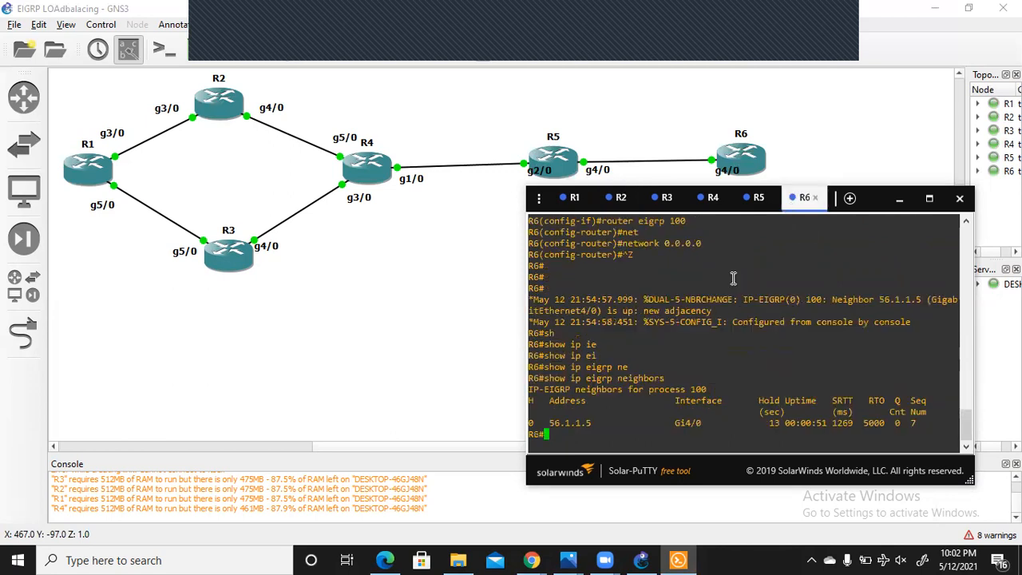
pyautogui.press('Return')
pyautogui.press('Return')
pyautogui.write('sh')
pyautogui.press('Tab')
pyautogui.write('ip ro')
pyautogui.press('Return')
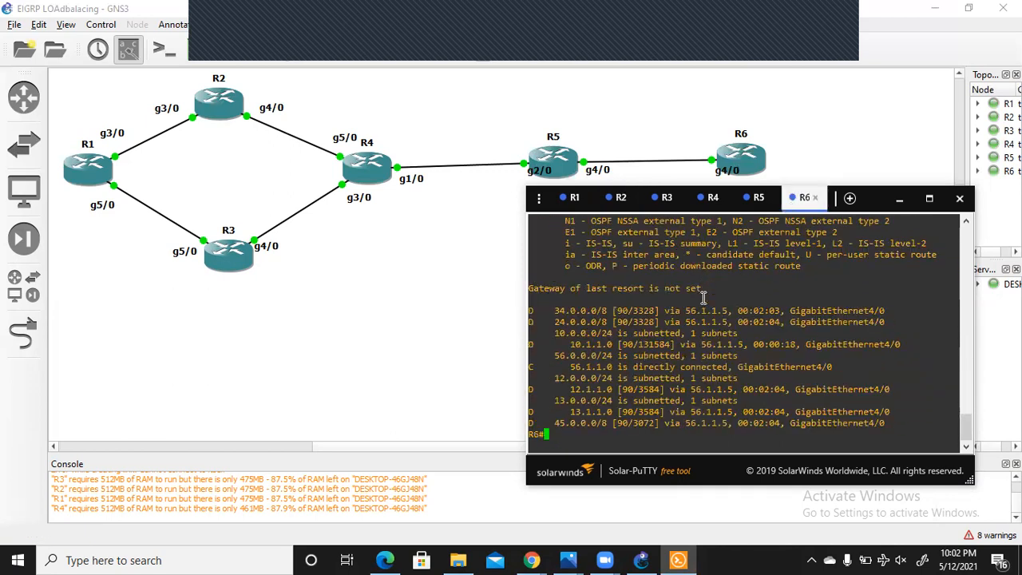
pyautogui.doubleClick(585, 346)
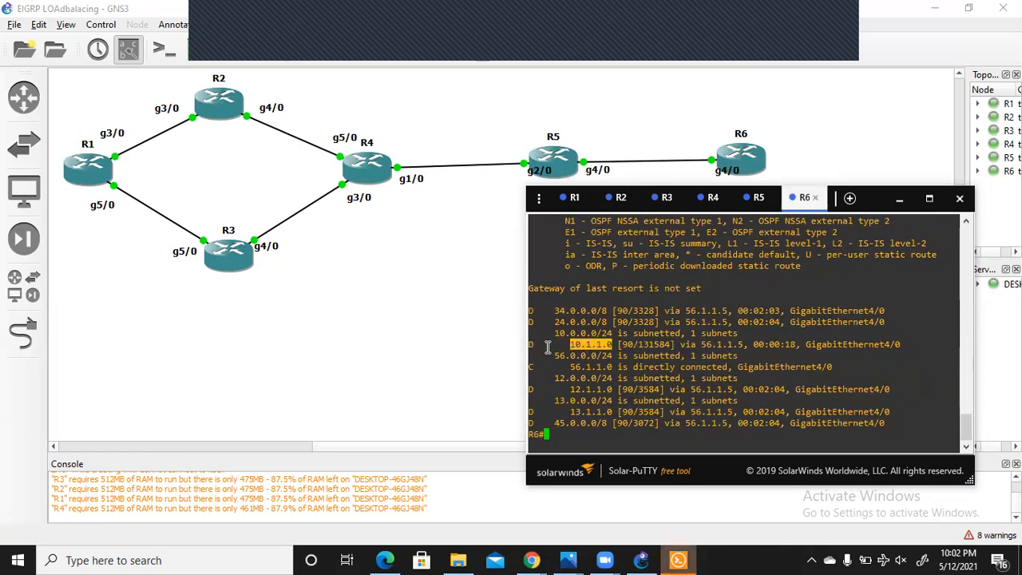
pyautogui.doubleClick(531, 347)
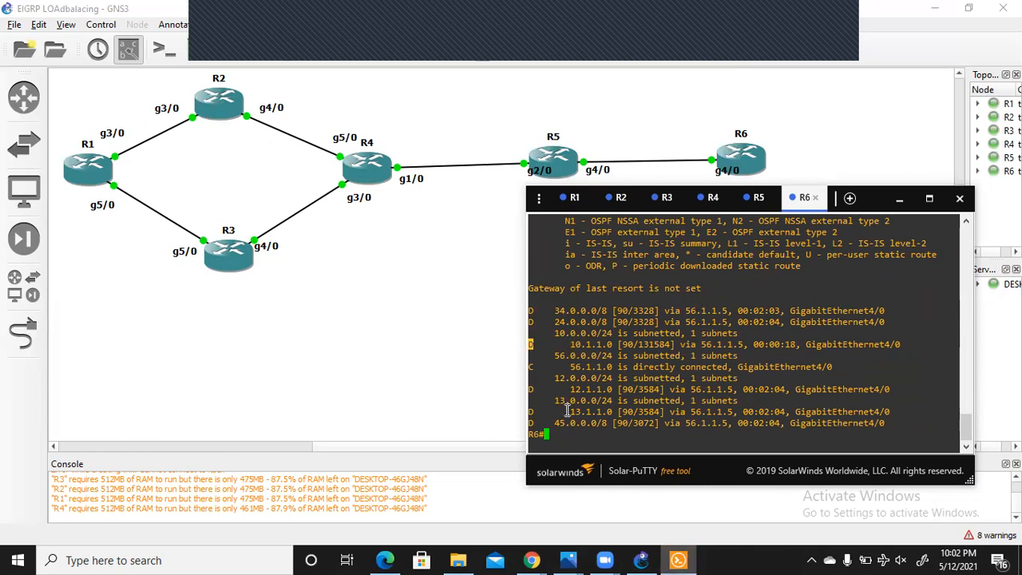
# - Display R6's EIGRP topology table with show ip eigrp topology
pyautogui.write('sh')
pyautogui.press('Tab')
pyautogui.write('ip ei')
pyautogui.press('Tab')
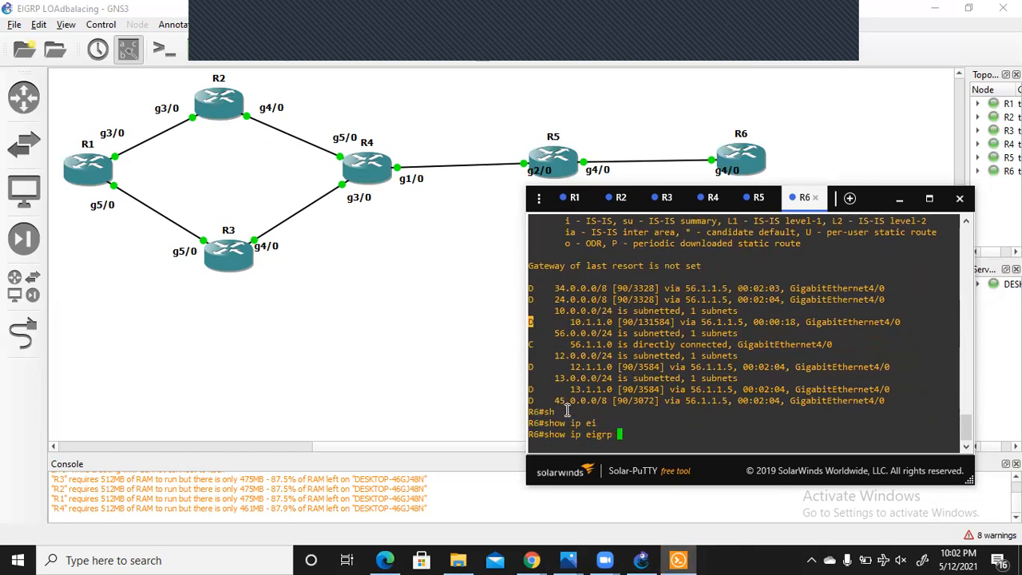
pyautogui.write('t')
pyautogui.press('Tab')
pyautogui.press('Return')
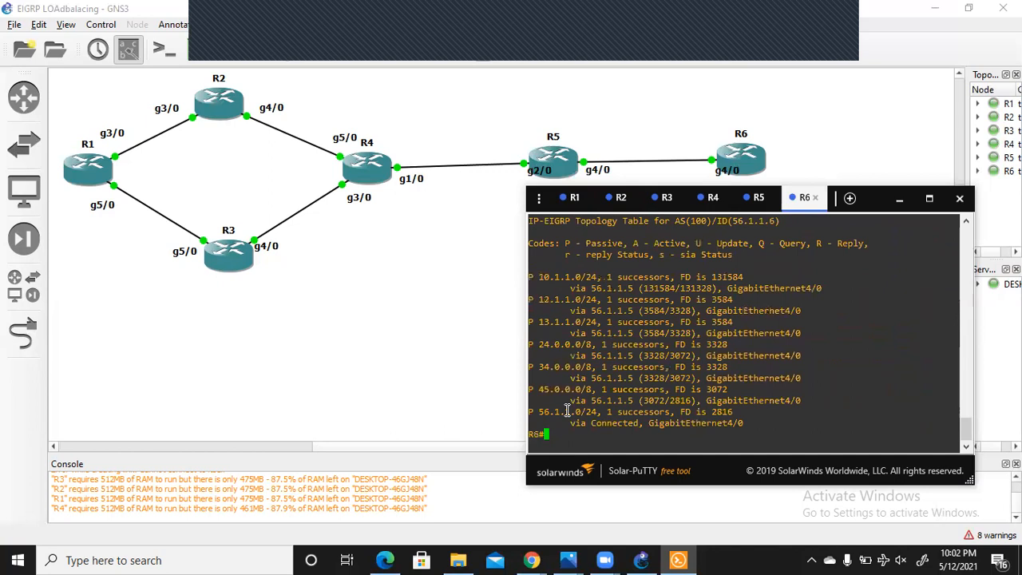
# - Examine the successor, feasible distance and next hop of the 10.1.1.0/24 entry in R6's topology table
pyautogui.doubleClick(559, 277)
pyautogui.doubleClick(639, 276)
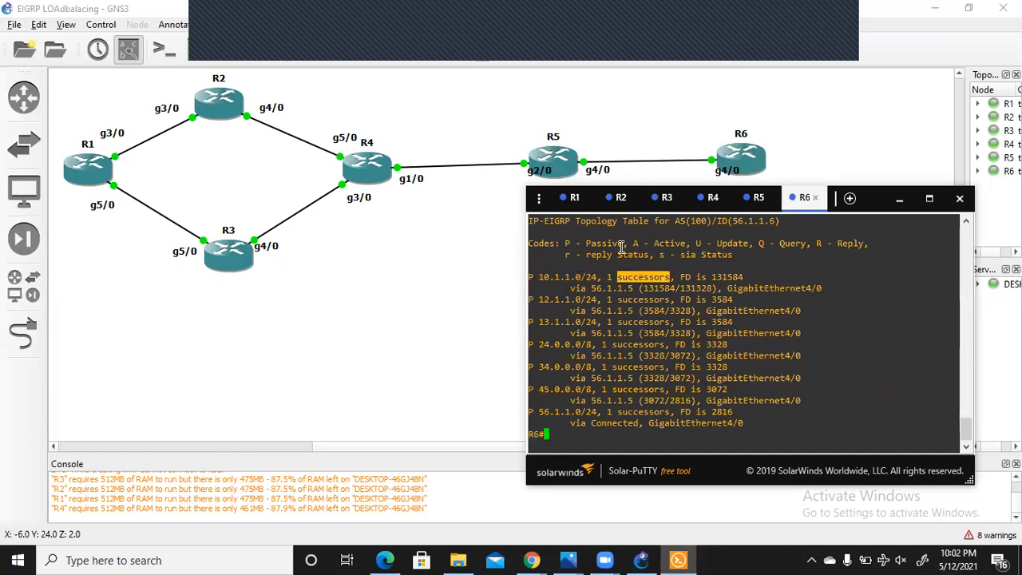
pyautogui.click(551, 273)
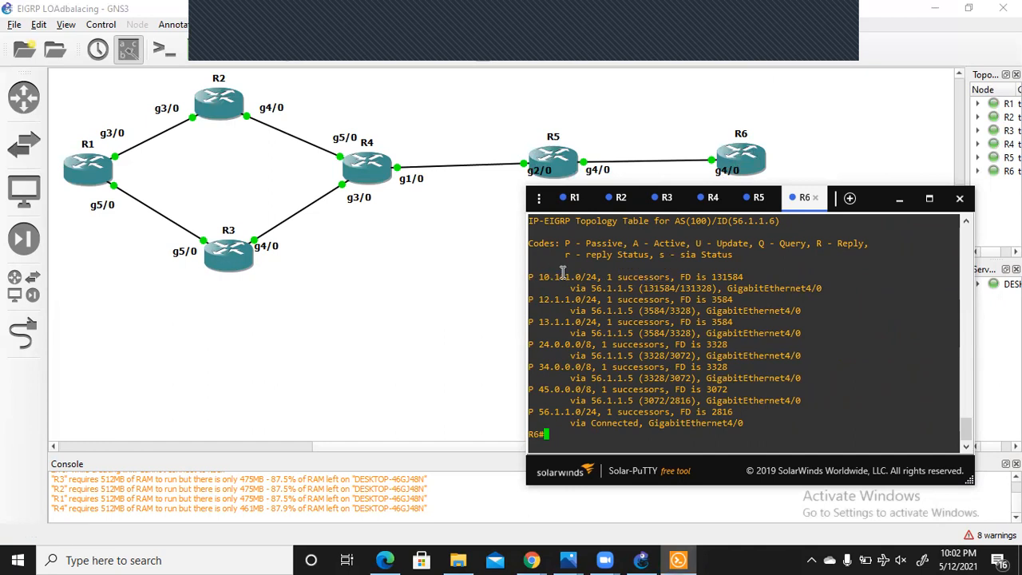
pyautogui.doubleClick(563, 276)
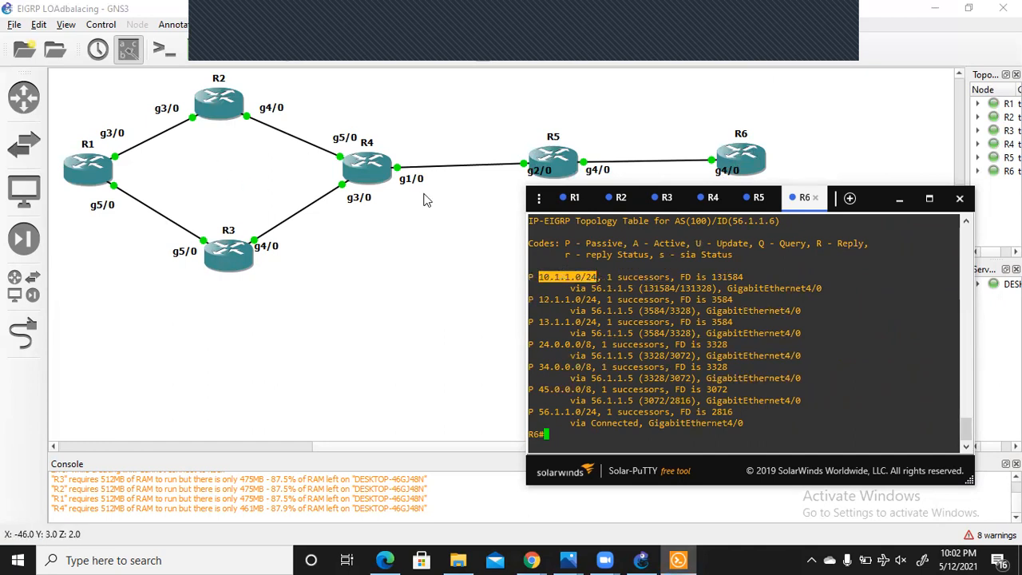
pyautogui.doubleClick(664, 278)
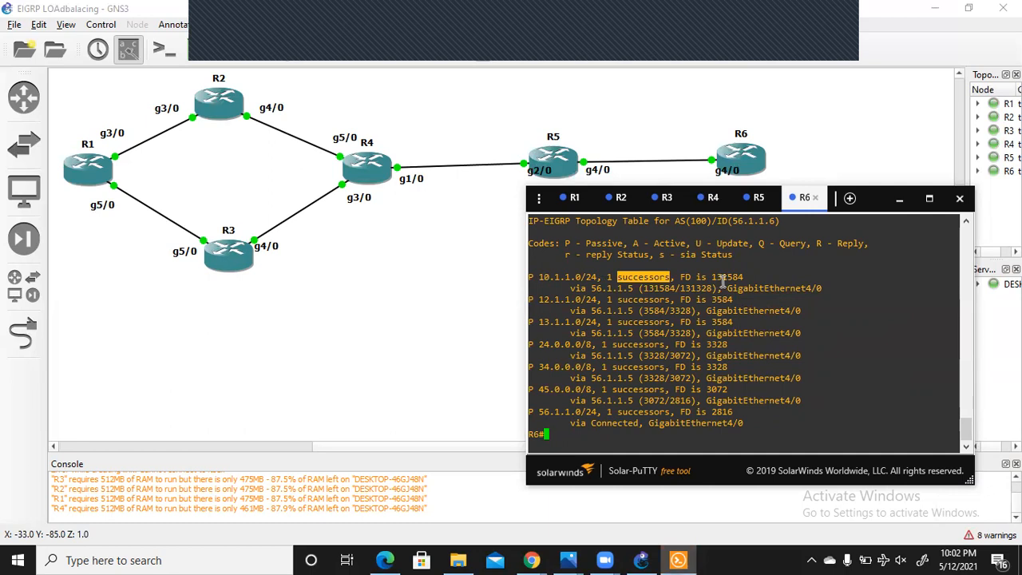
pyautogui.doubleClick(724, 277)
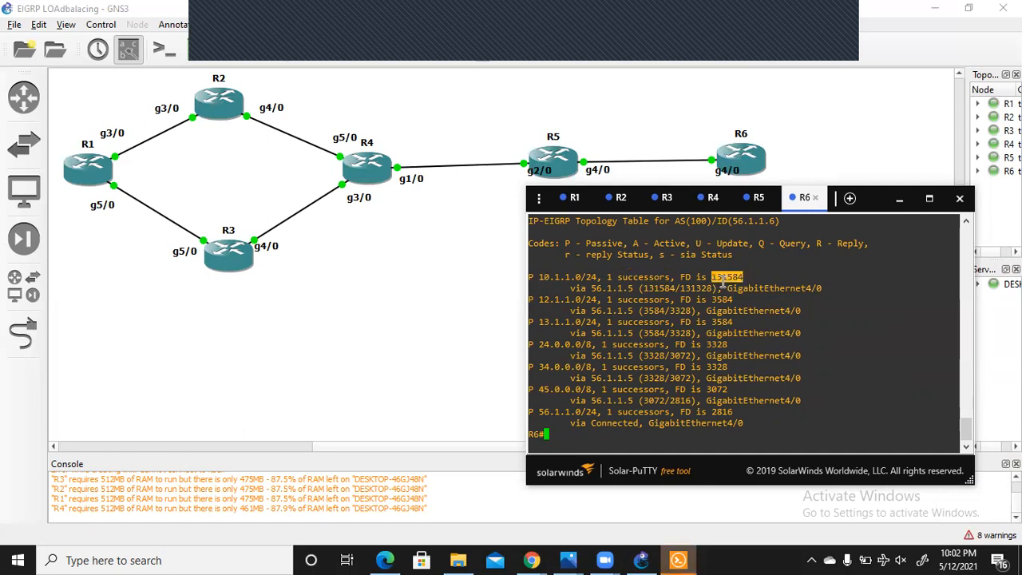
pyautogui.doubleClick(613, 288)
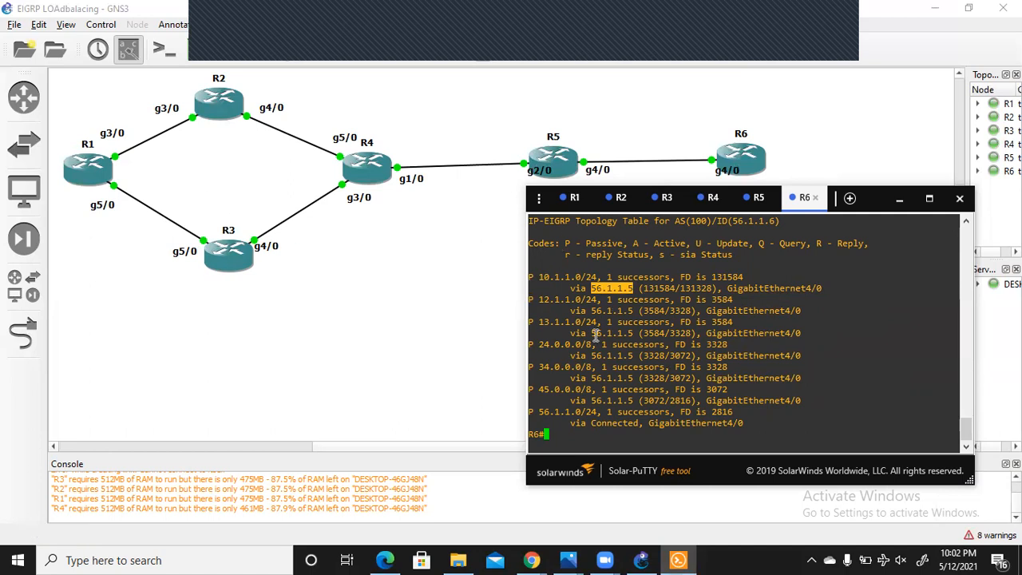
# - Ping 10.1.1.1 from R6 with the default count, and again with repeat 100
pyautogui.write('ping 10.1.1.1')
pyautogui.press('Return')
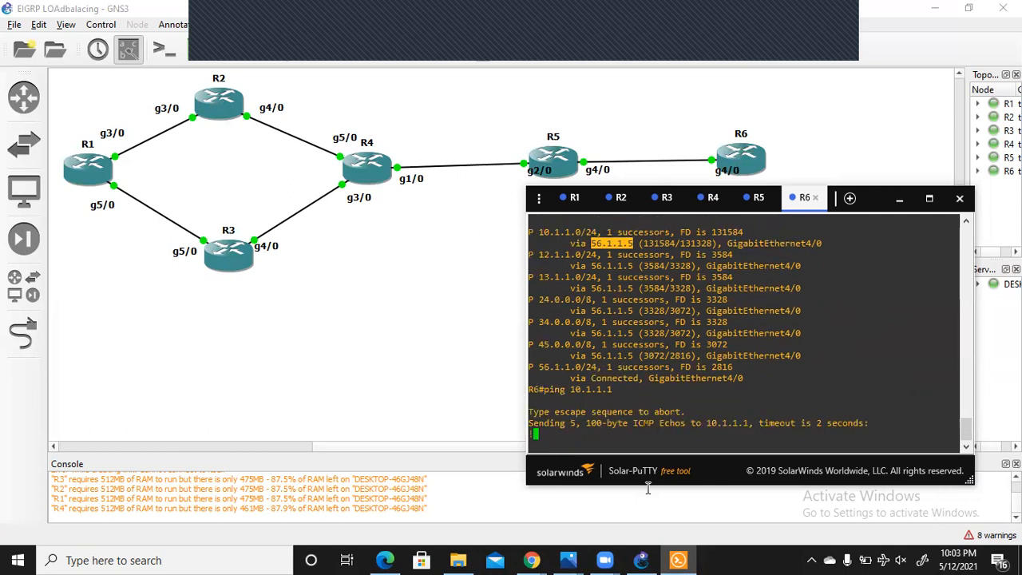
pyautogui.press('Up')
pyautogui.write('r')
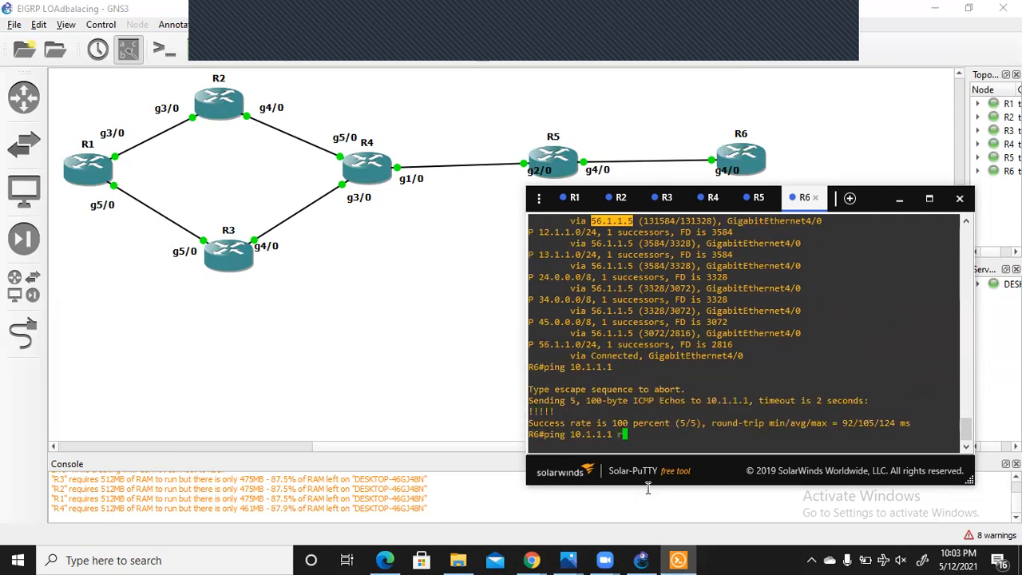
pyautogui.write('ep')
pyautogui.press('Tab')
pyautogui.write('100')
pyautogui.press('Return')
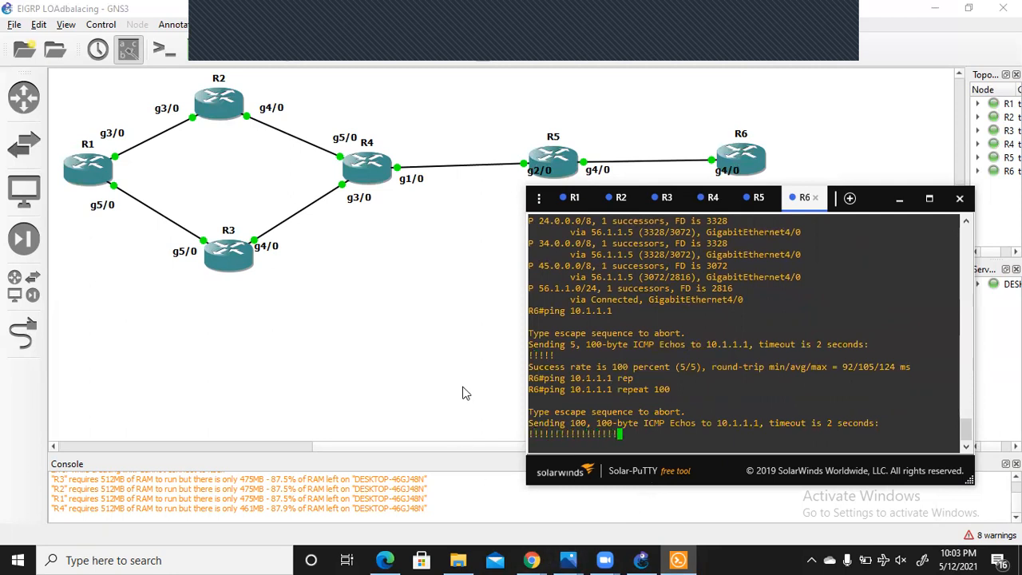
# - Ping 56.1.1.6 from R1 and check the outcome of R6's 100-packet ping
pyautogui.click(573, 197)
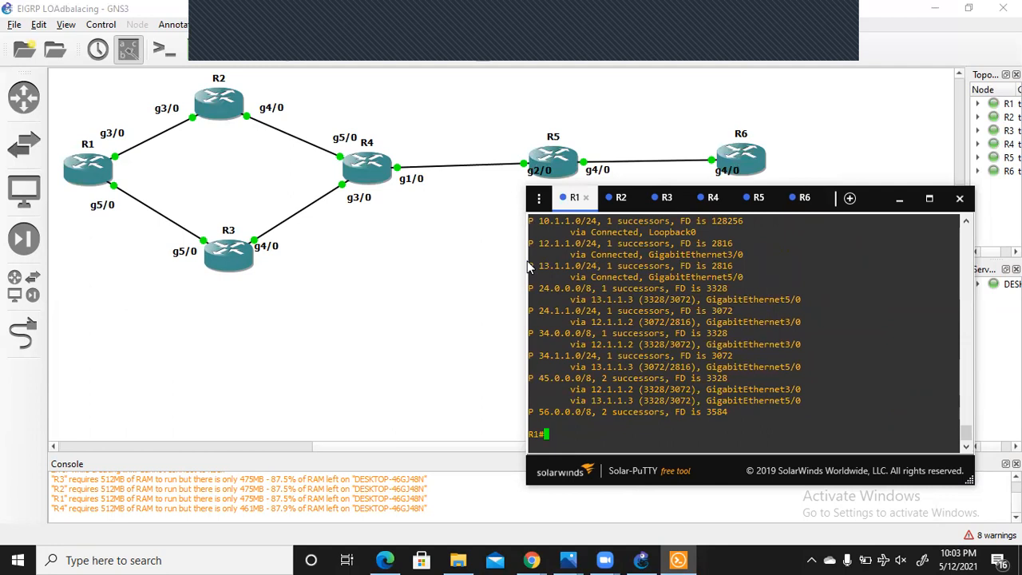
pyautogui.write('ping 56.1.1.6')
pyautogui.press('Return')
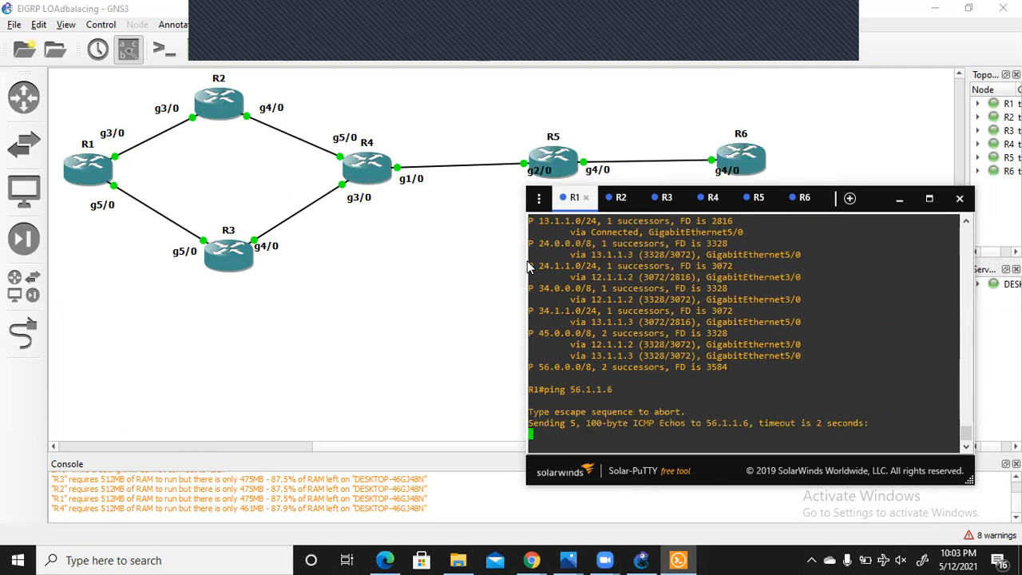
pyautogui.click(796, 198)
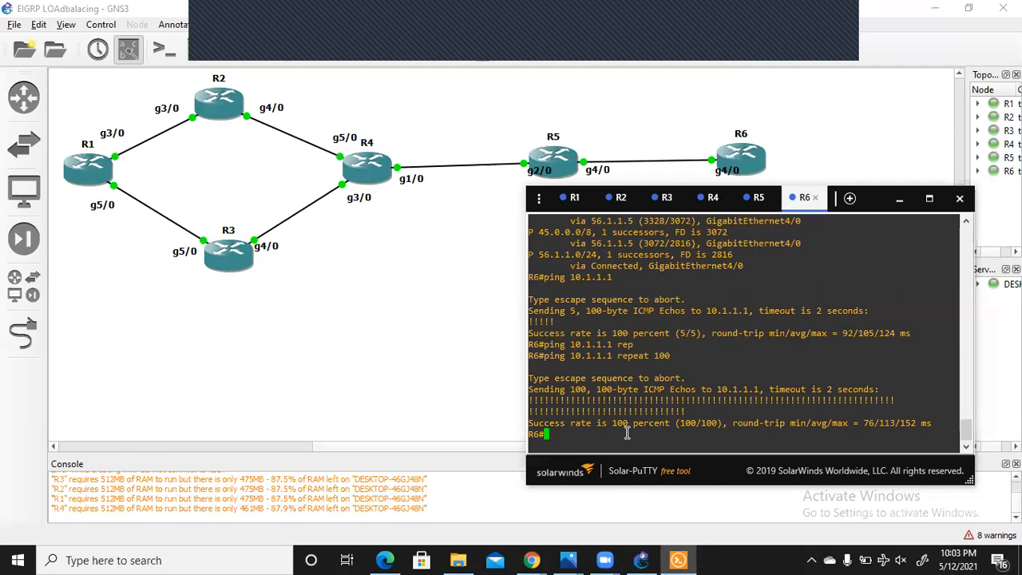
pyautogui.click(292, 311)
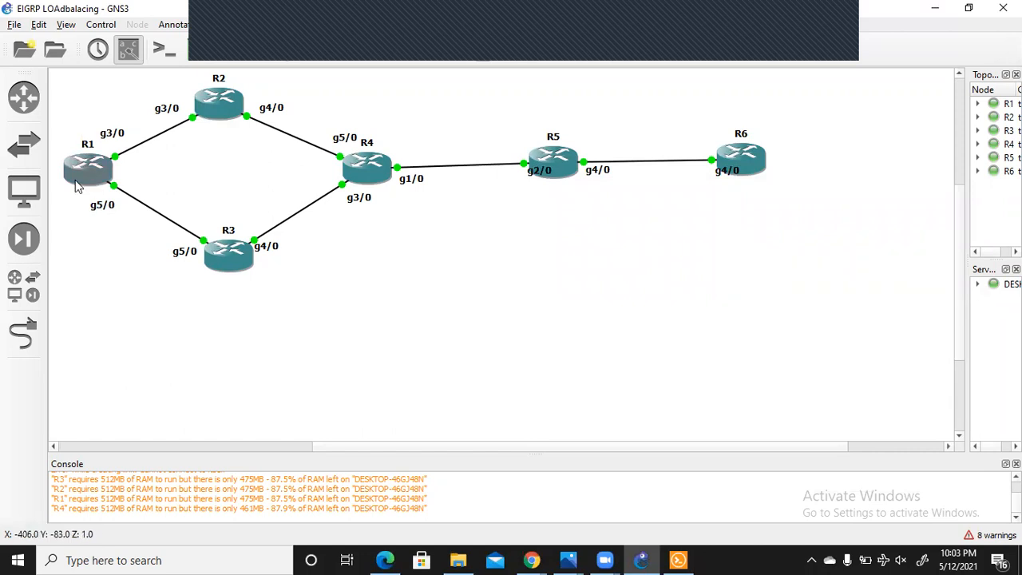
# - Display R1's EIGRP topology table with show ip eigrp topology and highlight the 10.1.1.0/24 entry
pyautogui.click(671, 559)
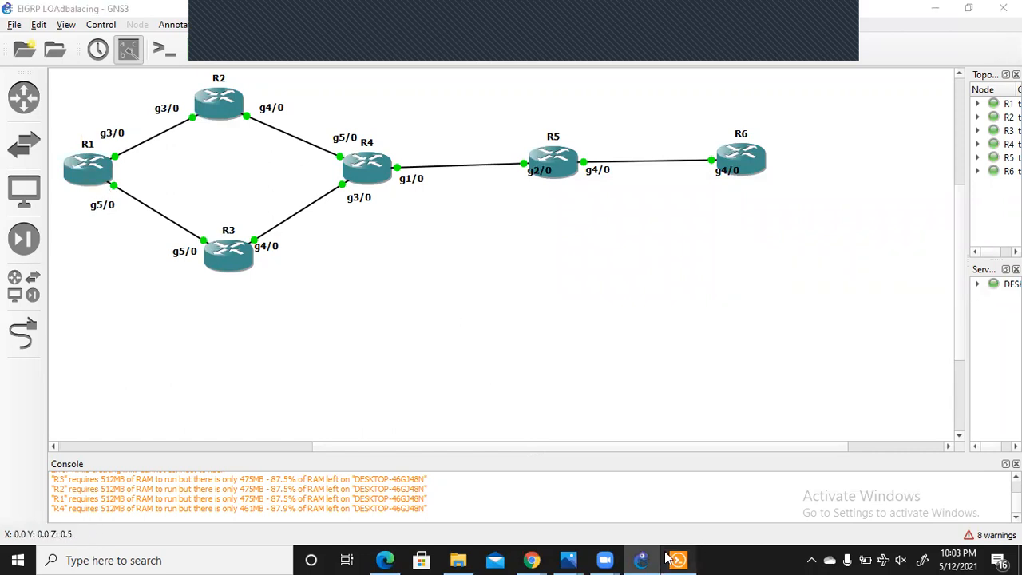
pyautogui.click(567, 206)
pyautogui.press('Return')
pyautogui.write('sh')
pyautogui.press('Tab')
pyautogui.write('ip rou')
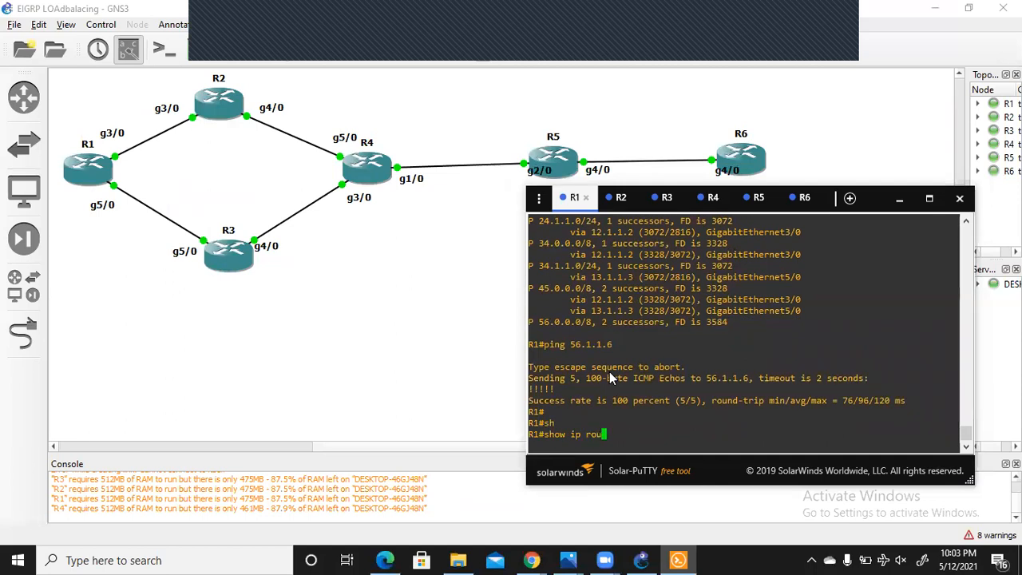
pyautogui.press('Tab')
pyautogui.press('BackSpace')
pyautogui.press('BackSpace')
pyautogui.press('BackSpace')
pyautogui.press('BackSpace')
pyautogui.press('BackSpace')
pyautogui.press('BackSpace')
pyautogui.write('ei')
pyautogui.press('Tab')
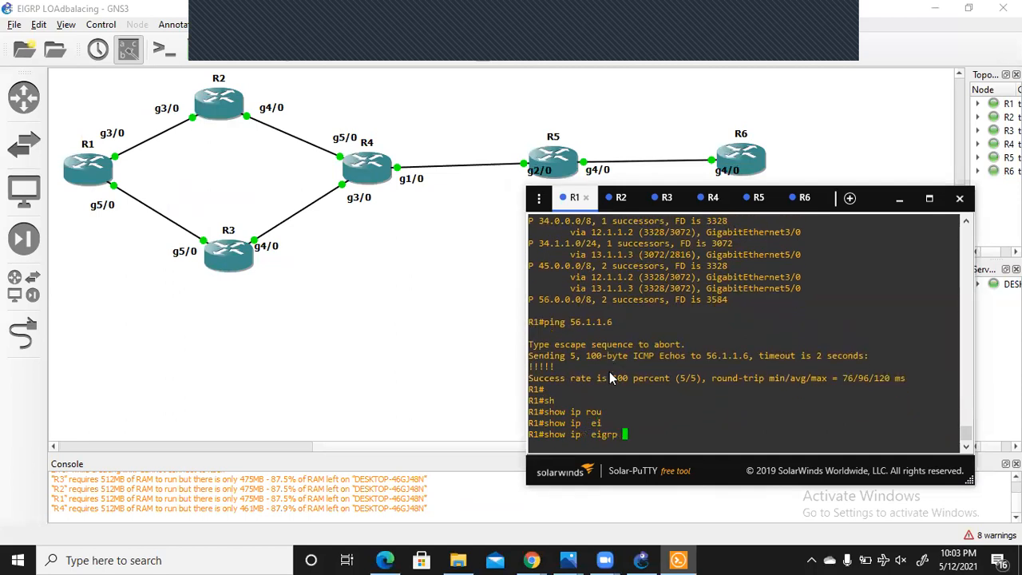
pyautogui.write('topo')
pyautogui.press('Tab')
pyautogui.press('Return')
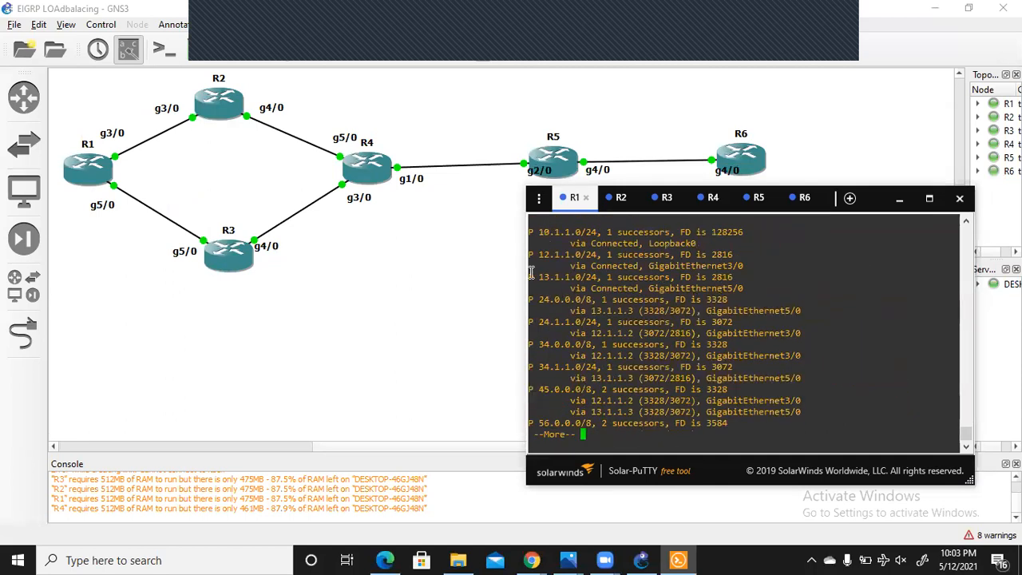
pyautogui.doubleClick(552, 231)
pyautogui.moveTo(540, 232); pyautogui.dragTo(745, 239)
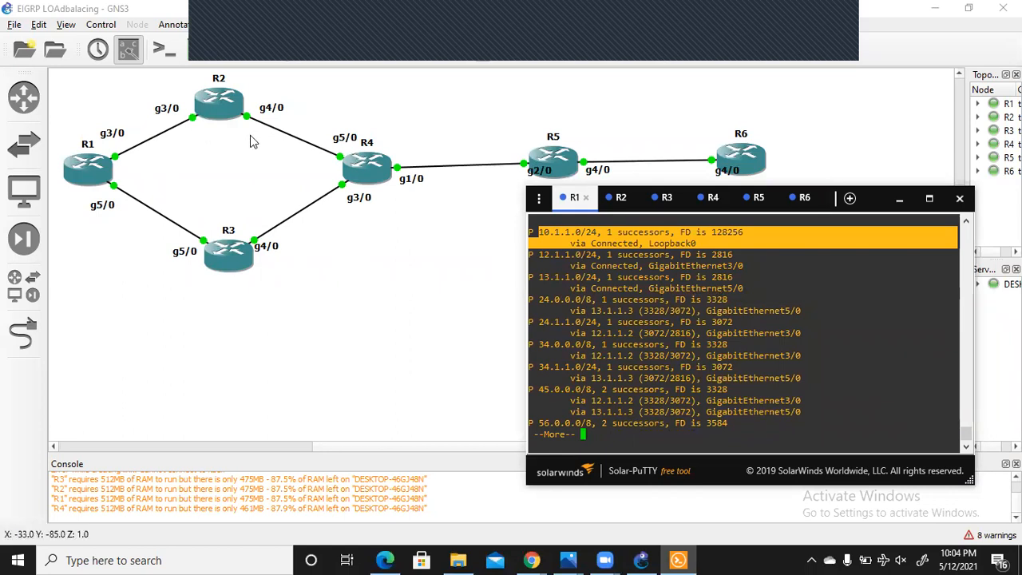
# - Start an Ethernet packet capture on the R1–R2 link with the default file name and the capture visualization program enabled
pyautogui.rightClick(152, 145)
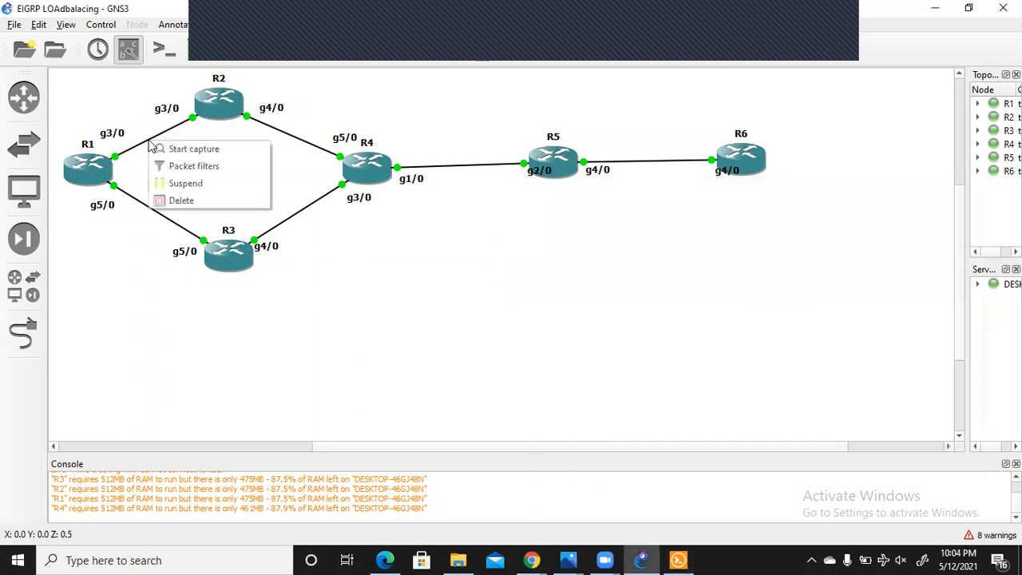
pyautogui.click(157, 148)
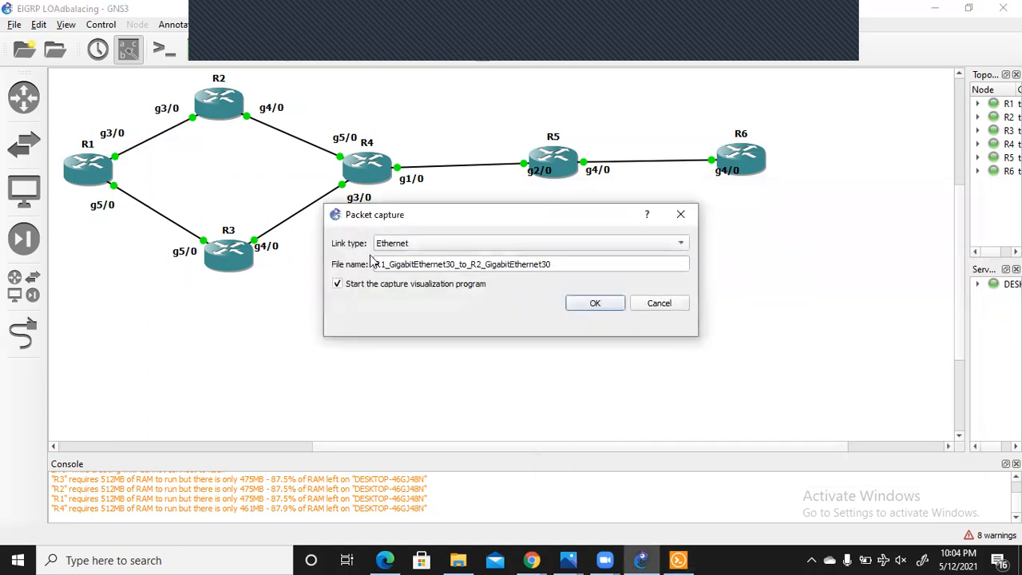
pyautogui.click(589, 304)
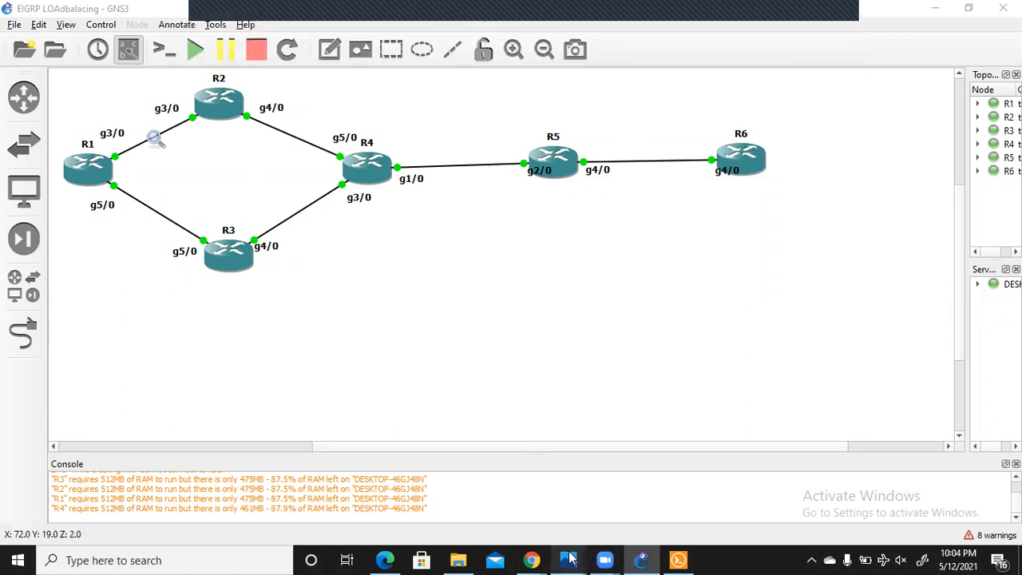
# - Check the Wireshark window for the R1–R2 link capture and return to the GNS3 topology
pyautogui.rightClick(159, 214)
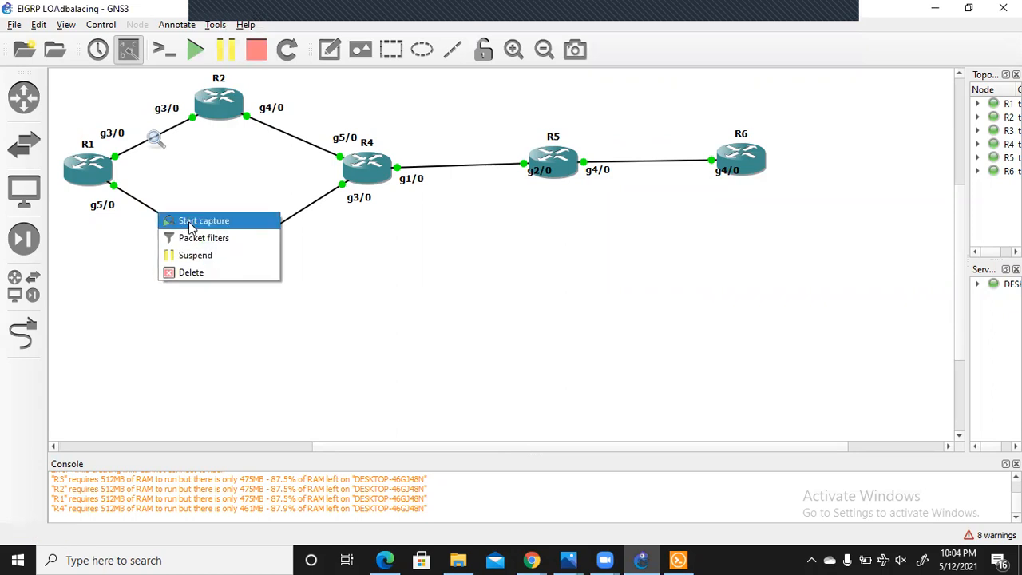
pyautogui.click(352, 312)
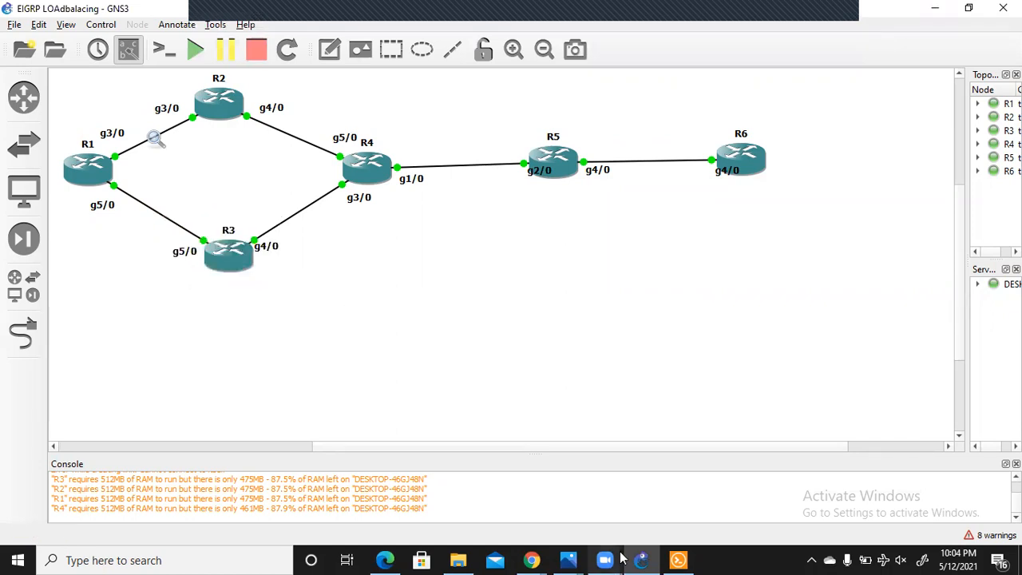
pyautogui.moveTo(714, 559)
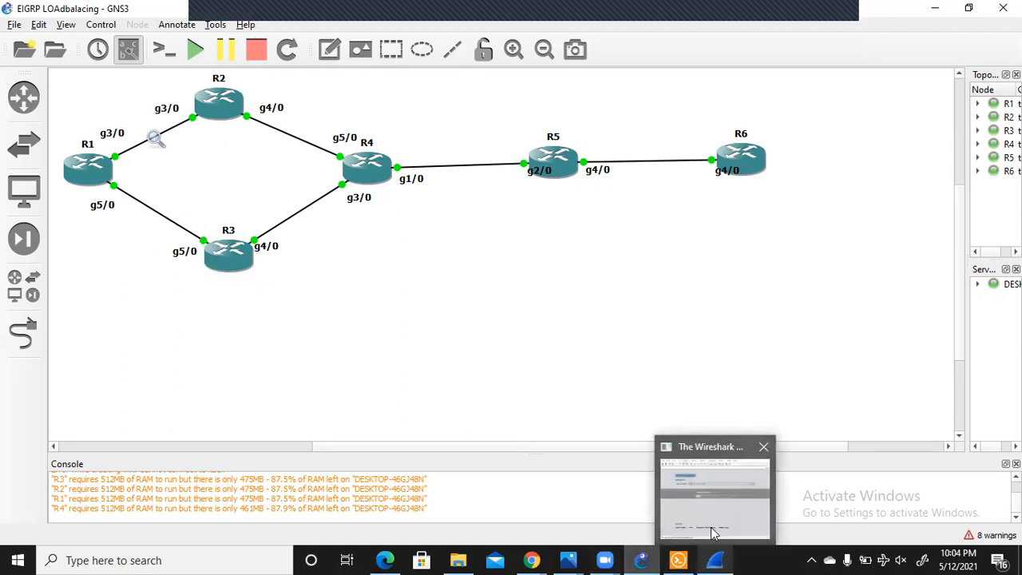
pyautogui.click(715, 533)
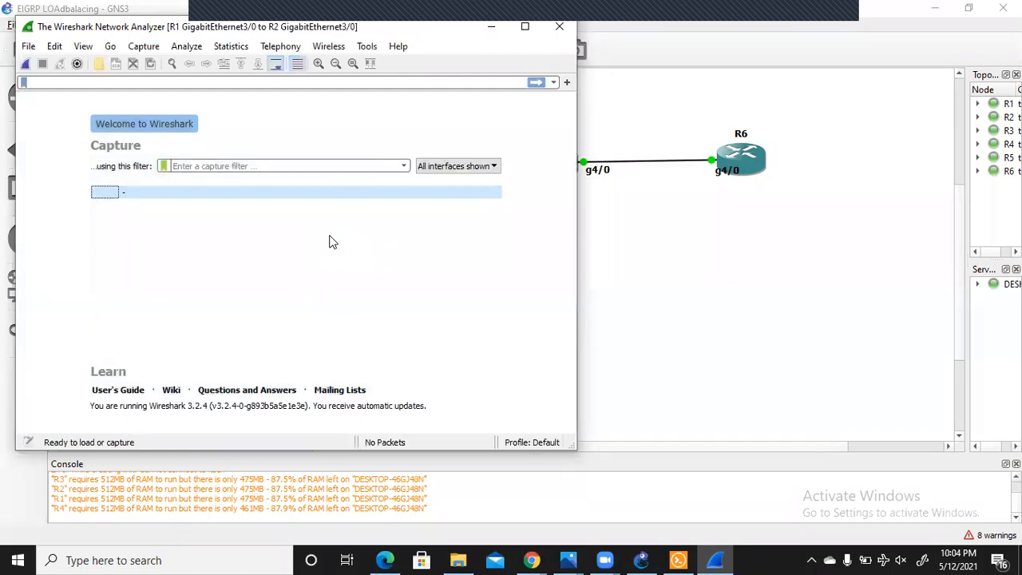
pyautogui.click(736, 329)
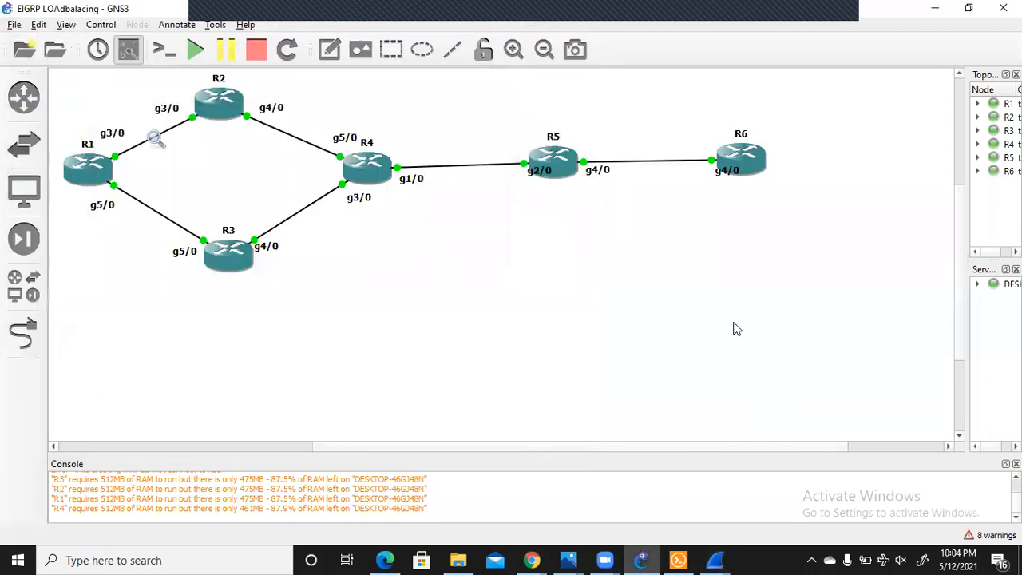
# - Start an Ethernet packet capture on the R1–R3 link with the file name R1-R3
pyautogui.rightClick(176, 228)
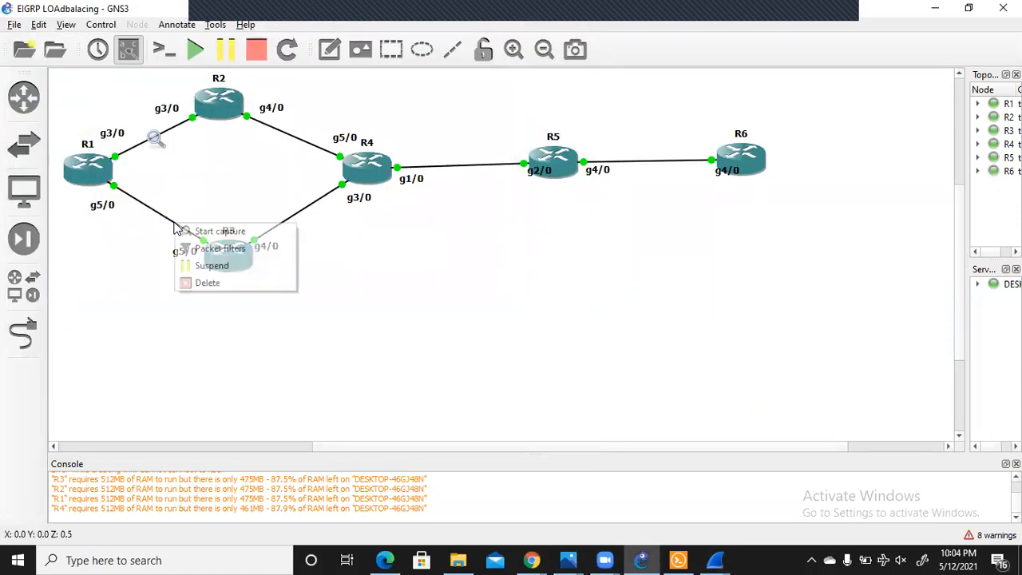
pyautogui.click(216, 231)
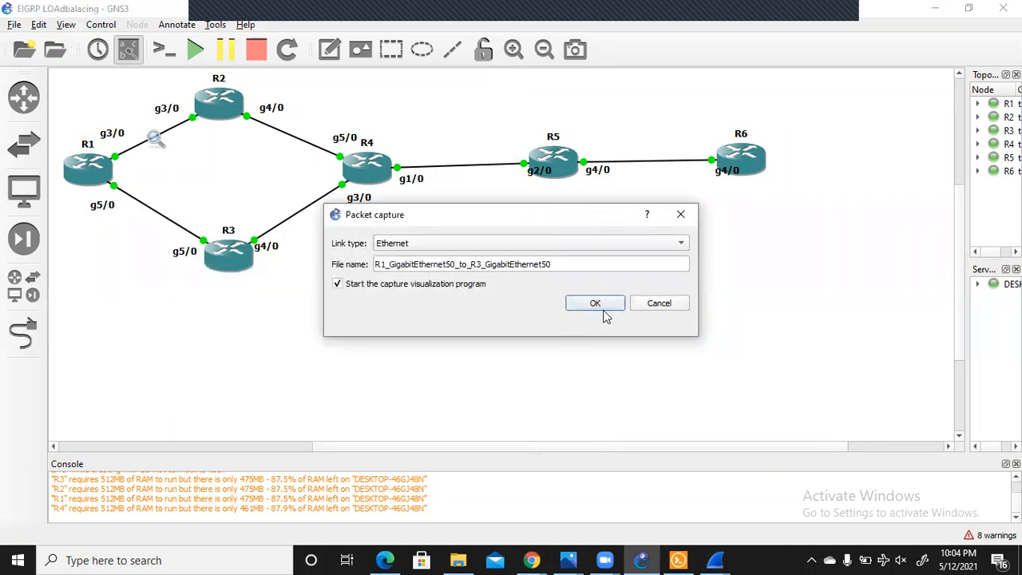
pyautogui.doubleClick(572, 263)
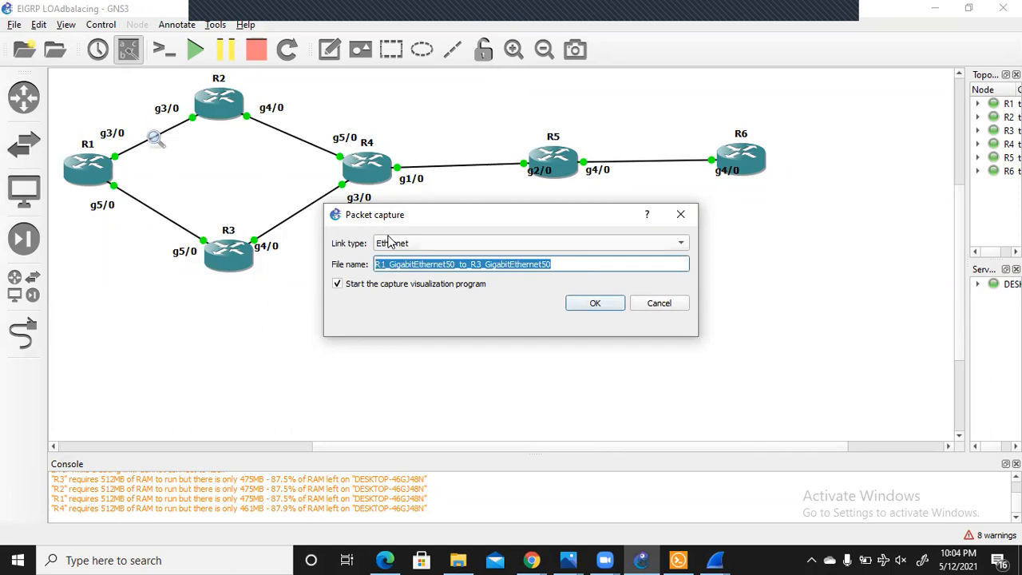
pyautogui.write('R1-R3')
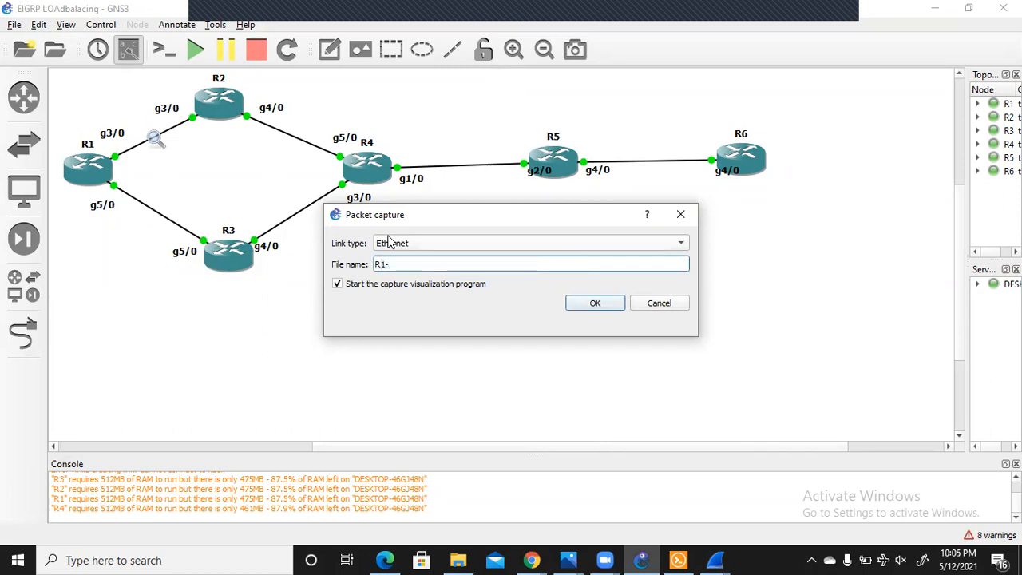
pyautogui.click(594, 306)
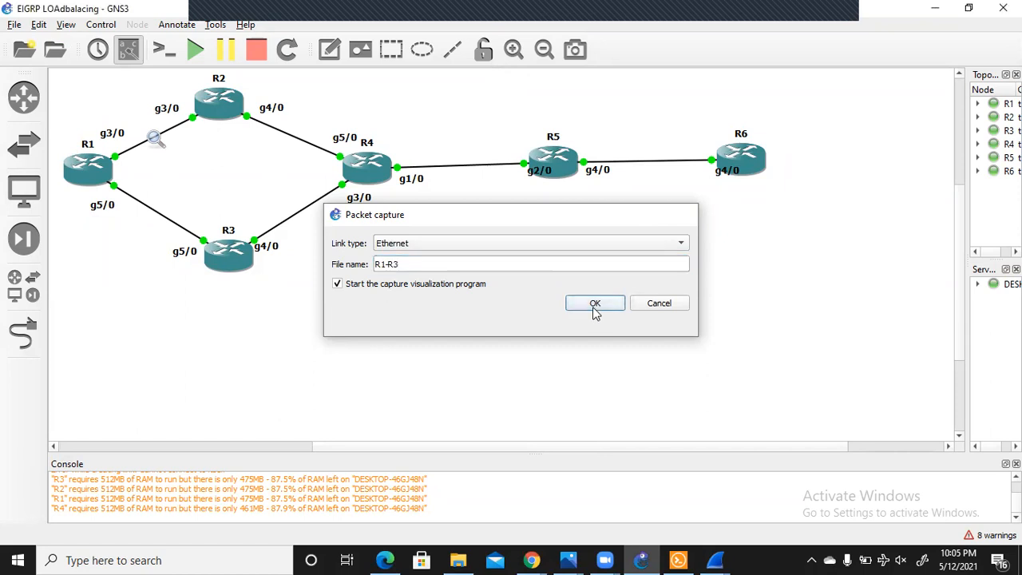
# - Postpone the Wireshark software update with the remind-later option
pyautogui.moveTo(715, 558)
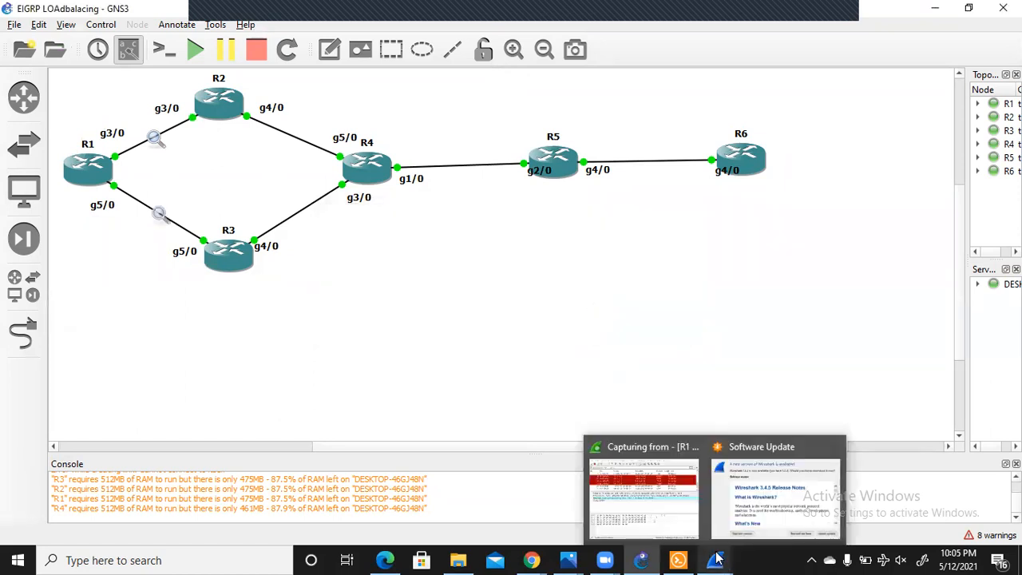
pyautogui.click(743, 512)
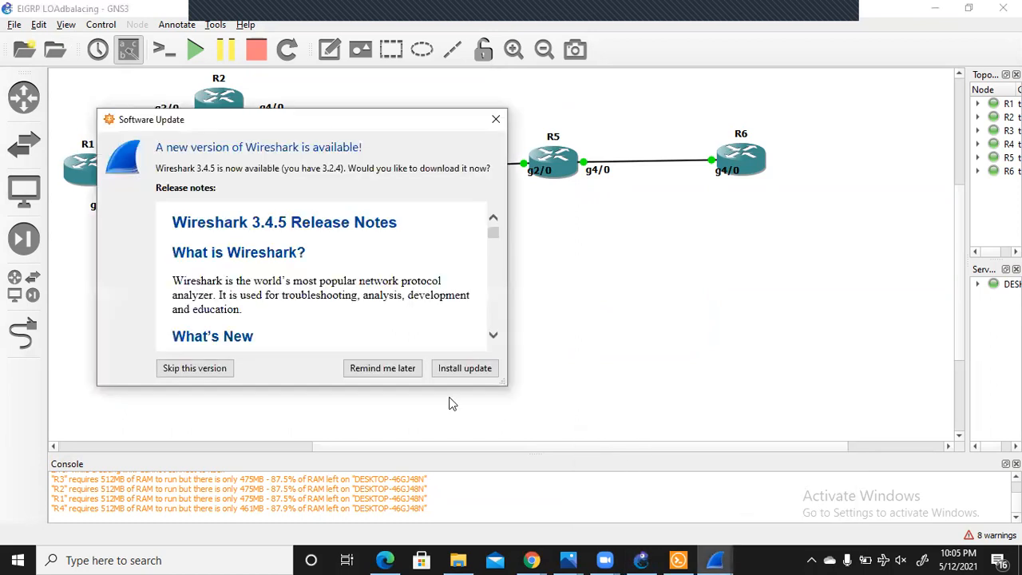
pyautogui.click(402, 370)
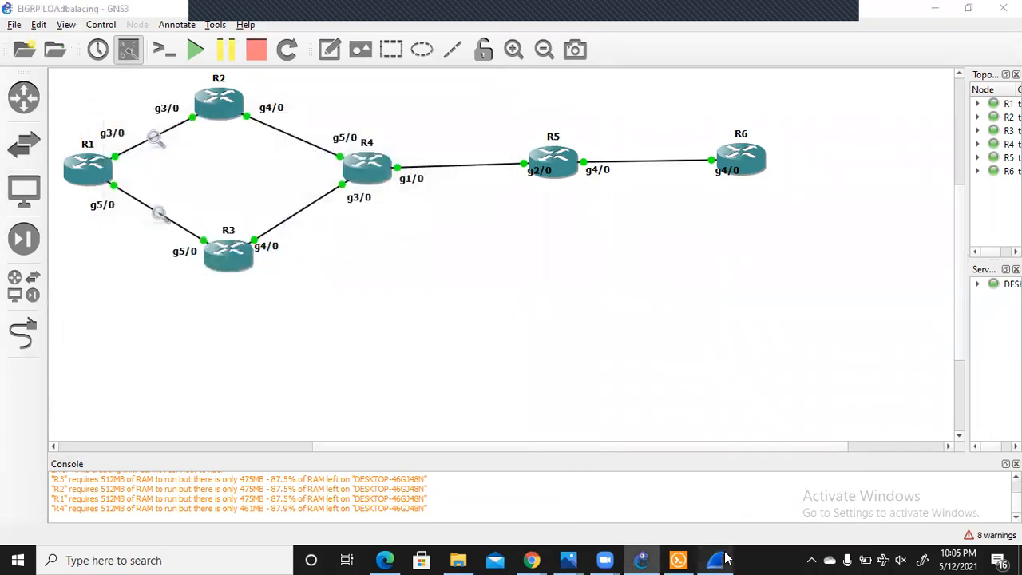
# - Examine the live packets in the R1–R2 and R1–R3 captures in Wireshark, ending on the R1–R2 capture
pyautogui.click(714, 558)
pyautogui.click(401, 352)
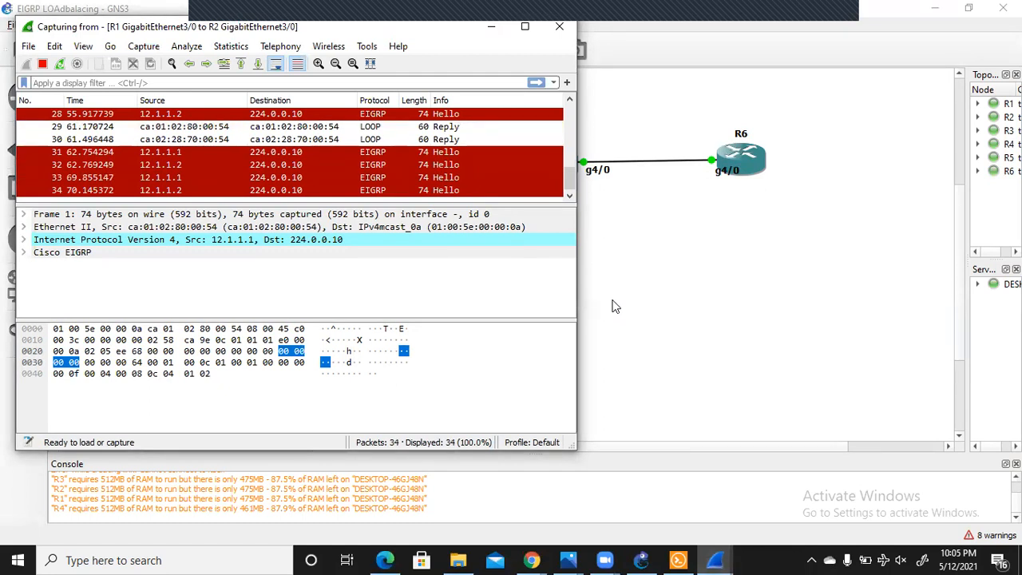
pyautogui.click(614, 307)
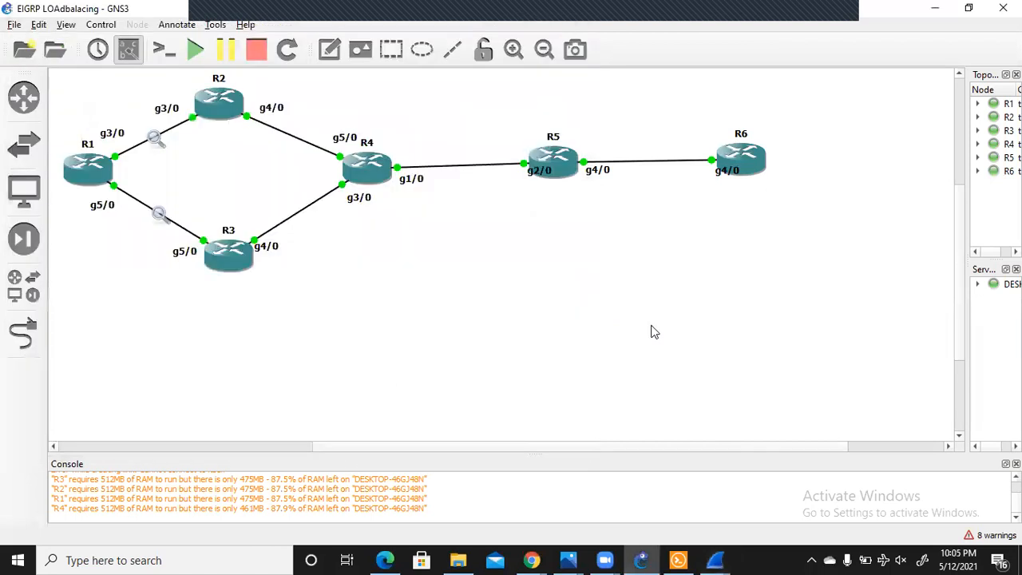
pyautogui.moveTo(728, 559)
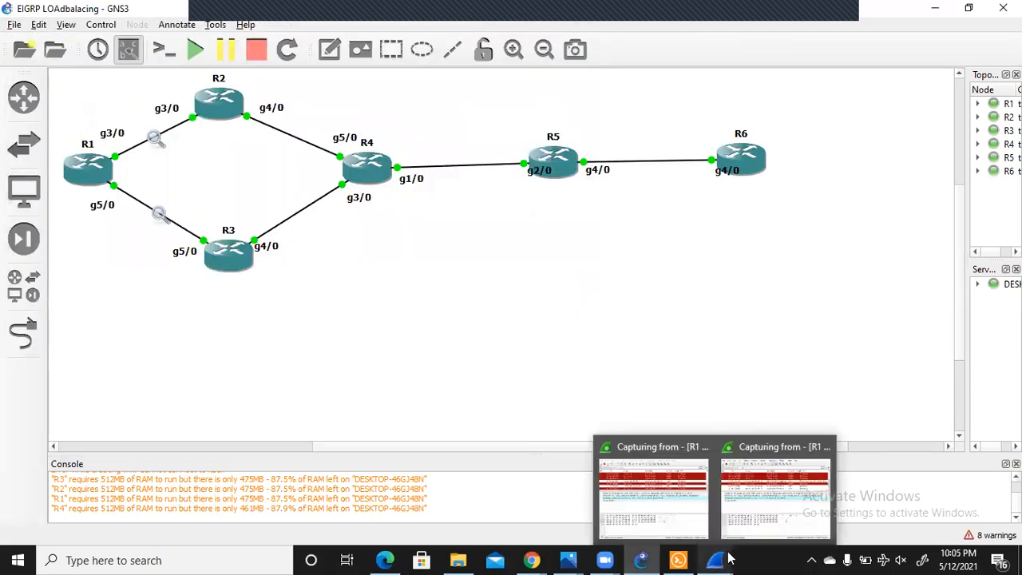
pyautogui.click(770, 488)
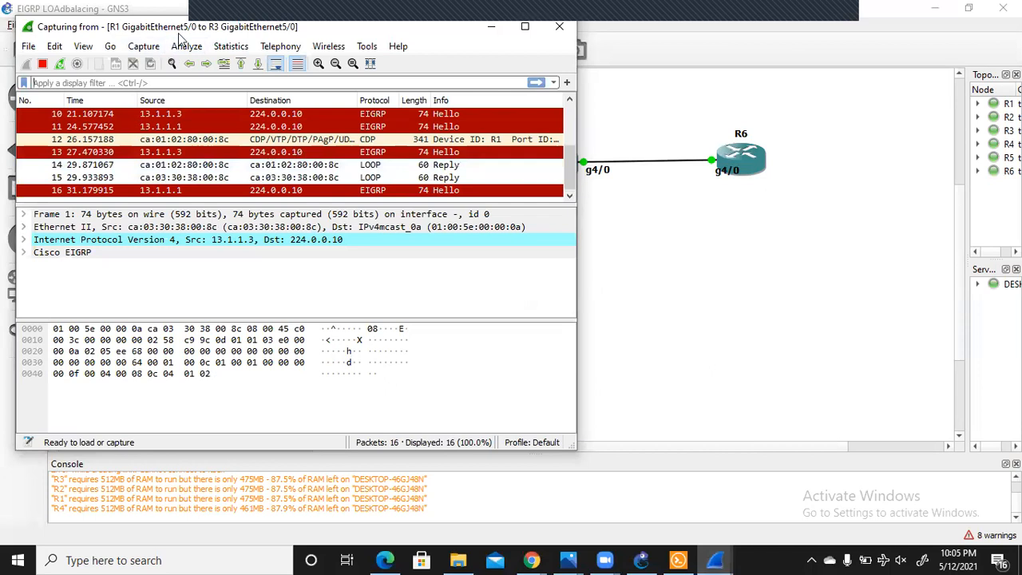
pyautogui.click(724, 275)
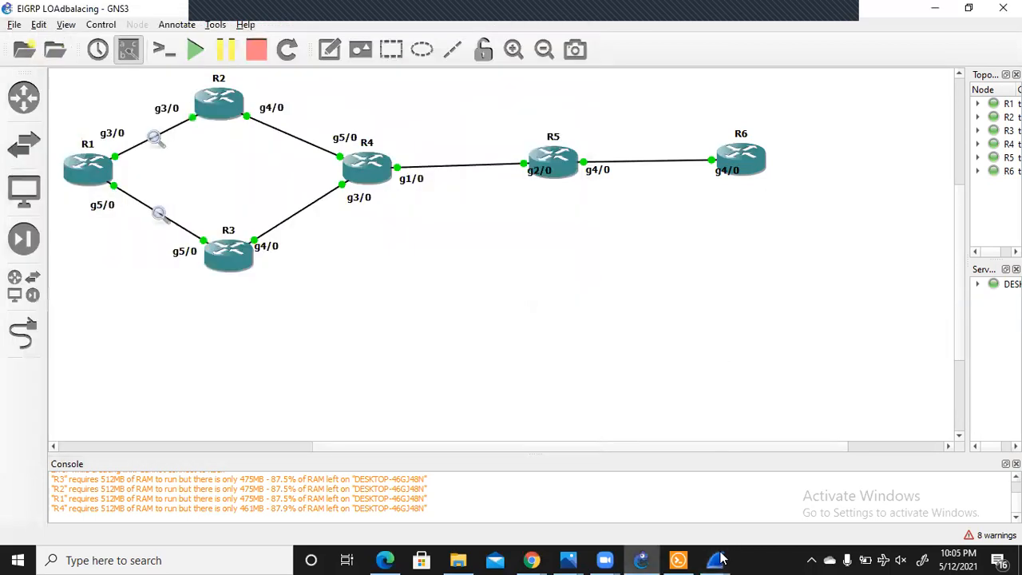
pyautogui.moveTo(721, 559)
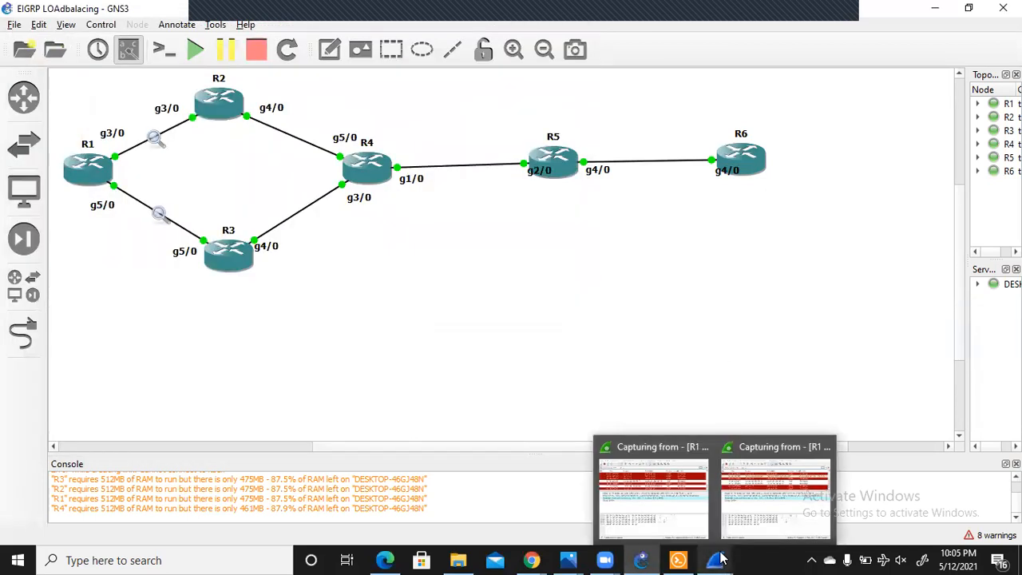
pyautogui.click(643, 448)
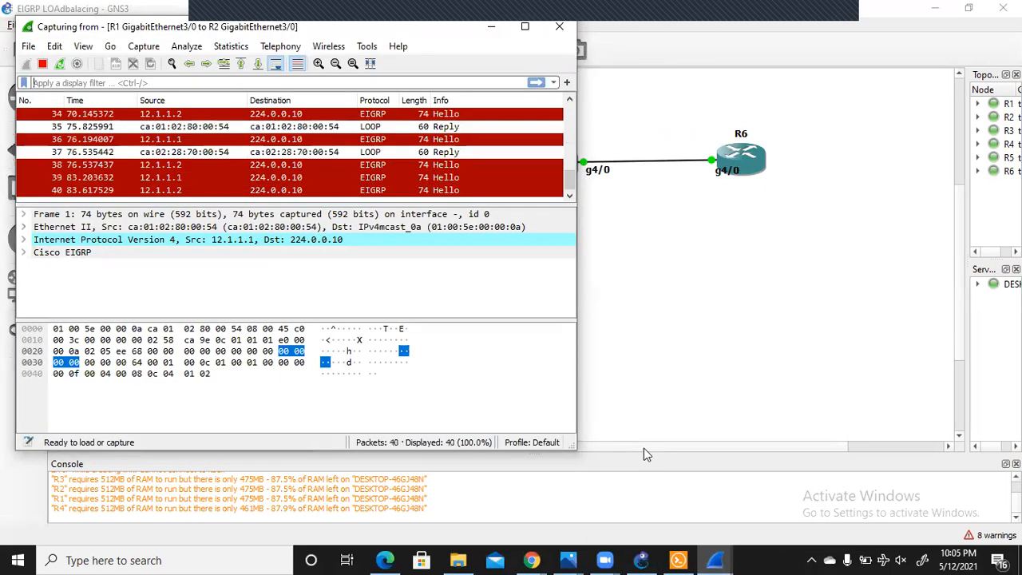
# - Check the live packets in the R1–R3 link capture in Wireshark and return to the GNS3 topology
pyautogui.click(661, 275)
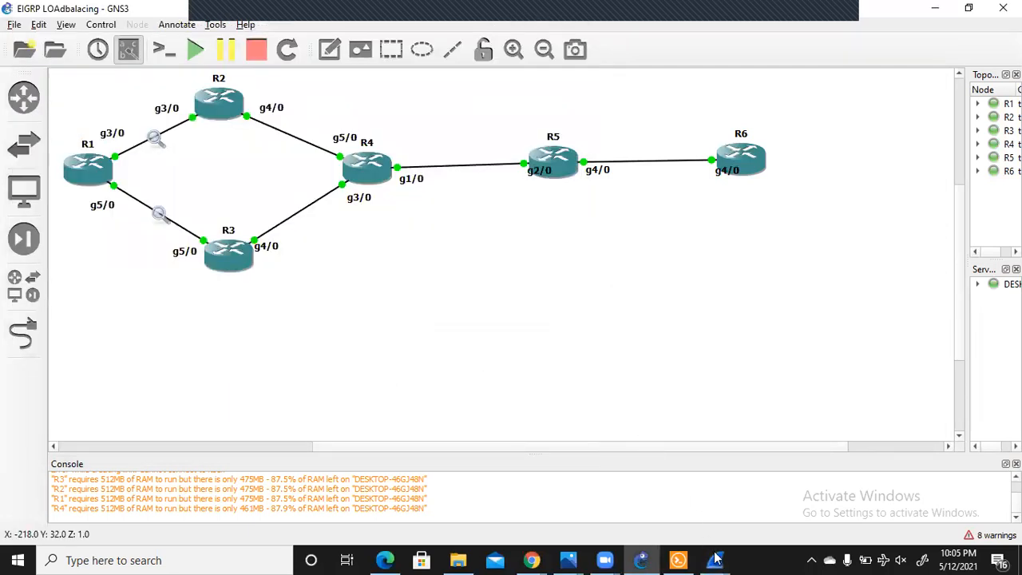
pyautogui.moveTo(715, 560)
pyautogui.click(757, 452)
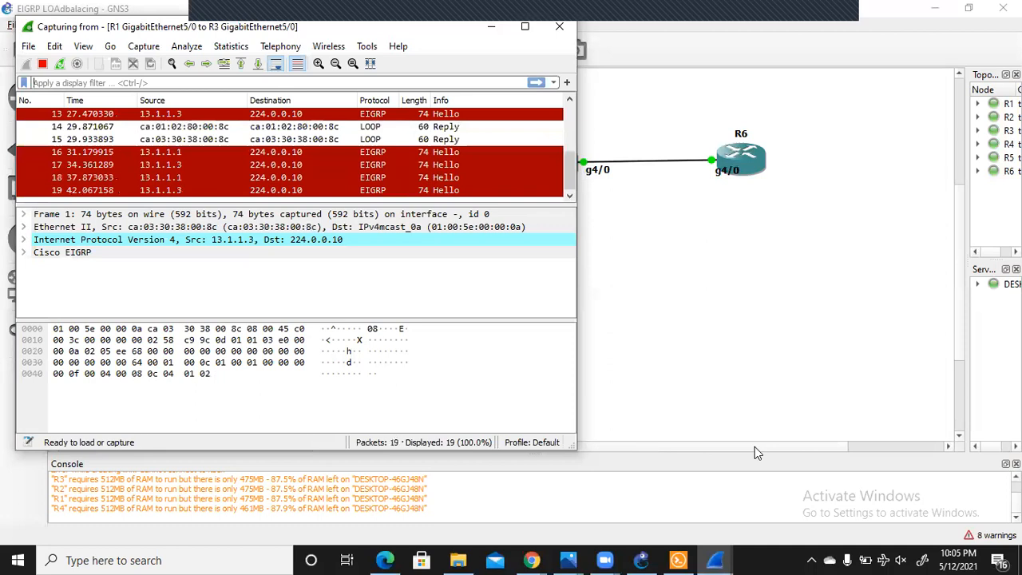
pyautogui.click(639, 258)
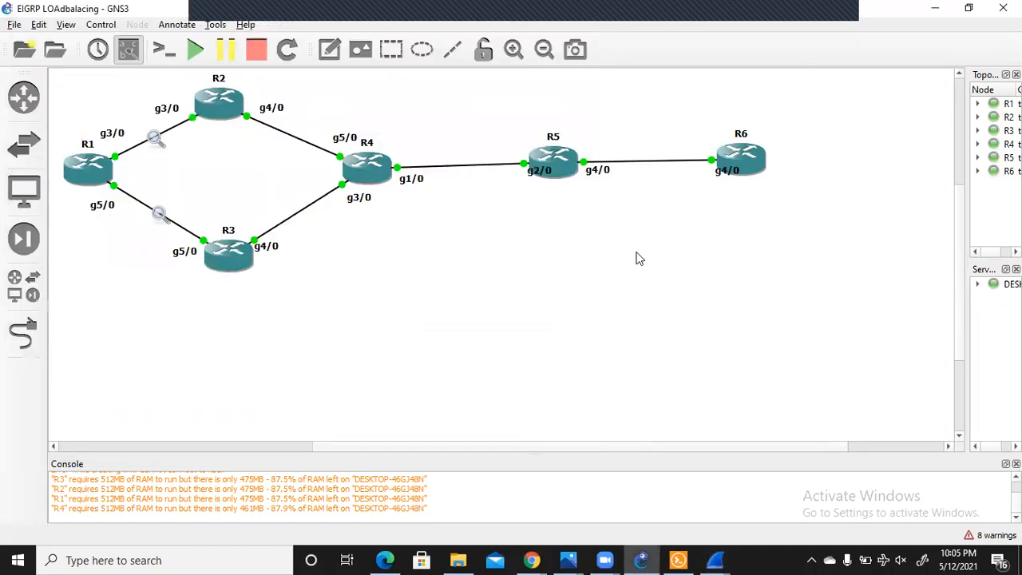
# - Start an Ethernet packet capture on the R5–R6 link with the file name R5_GigabitEthernet40_to_R6_GigabitEthernet40
pyautogui.rightClick(645, 162)
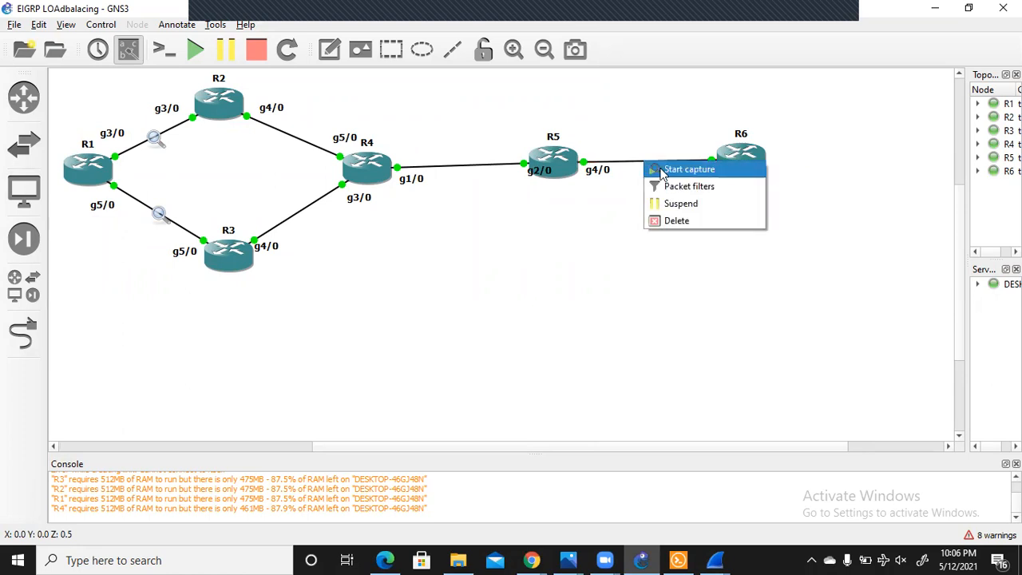
pyautogui.click(661, 173)
pyautogui.click(583, 309)
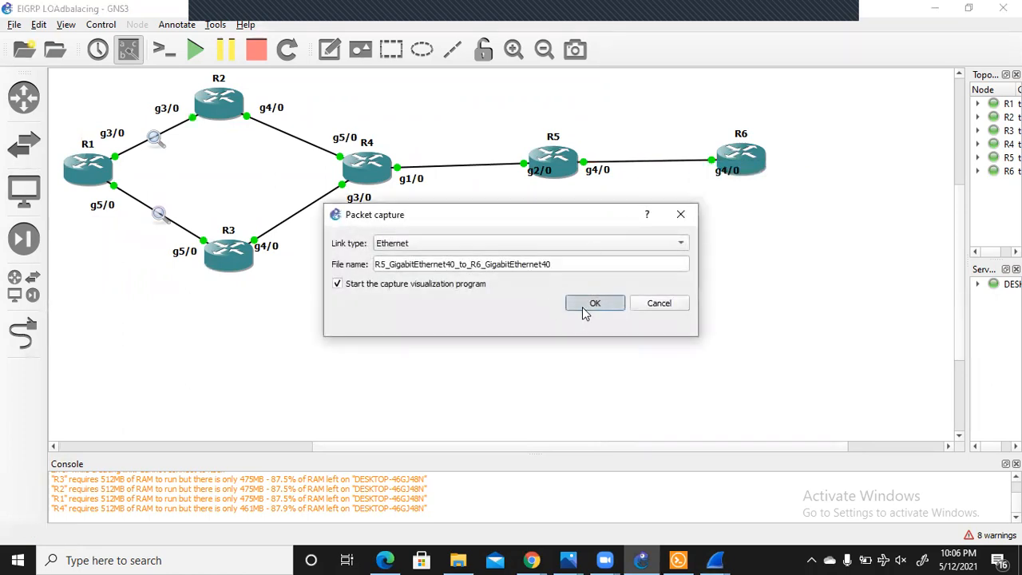
# - Start Wireshark for the R5–R6 link capture, check its window and return to the GNS3 topology
pyautogui.rightClick(687, 173)
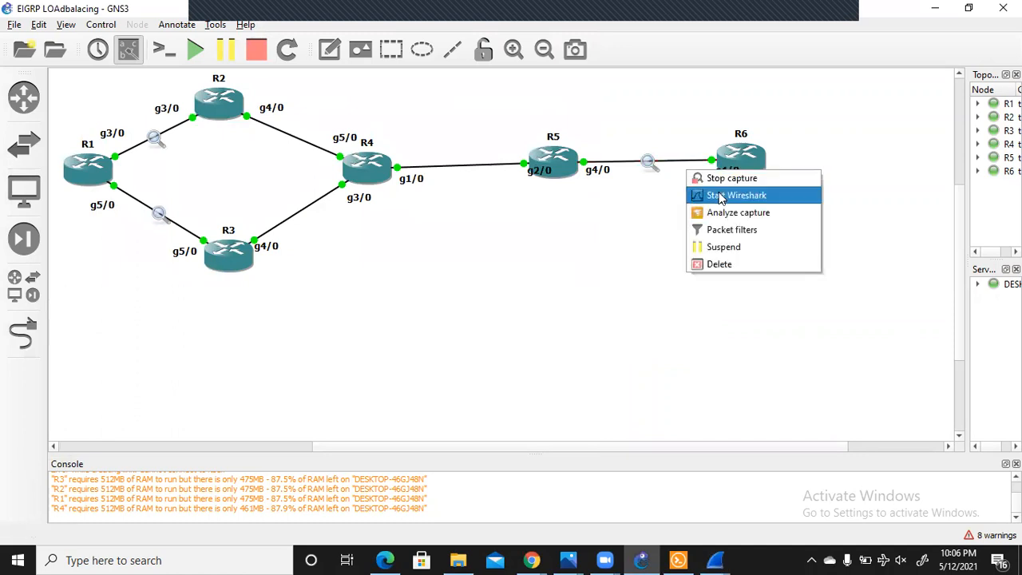
pyautogui.click(720, 197)
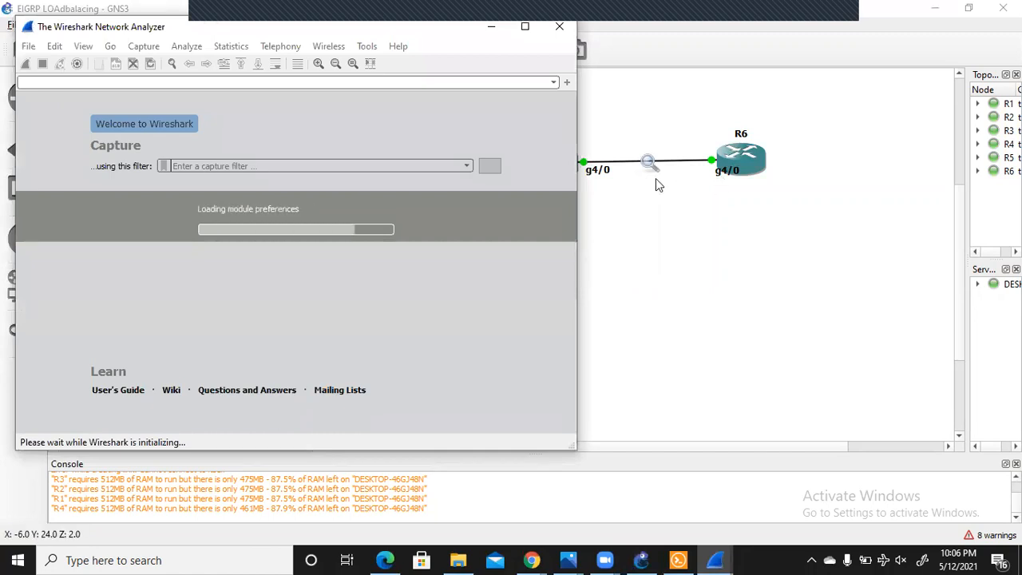
pyautogui.click(733, 299)
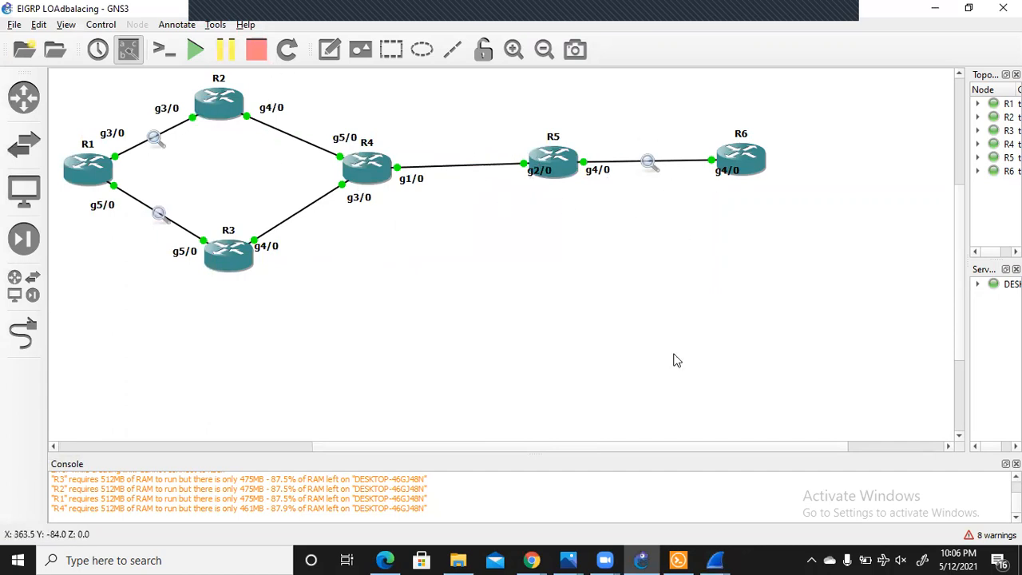
pyautogui.moveTo(716, 560)
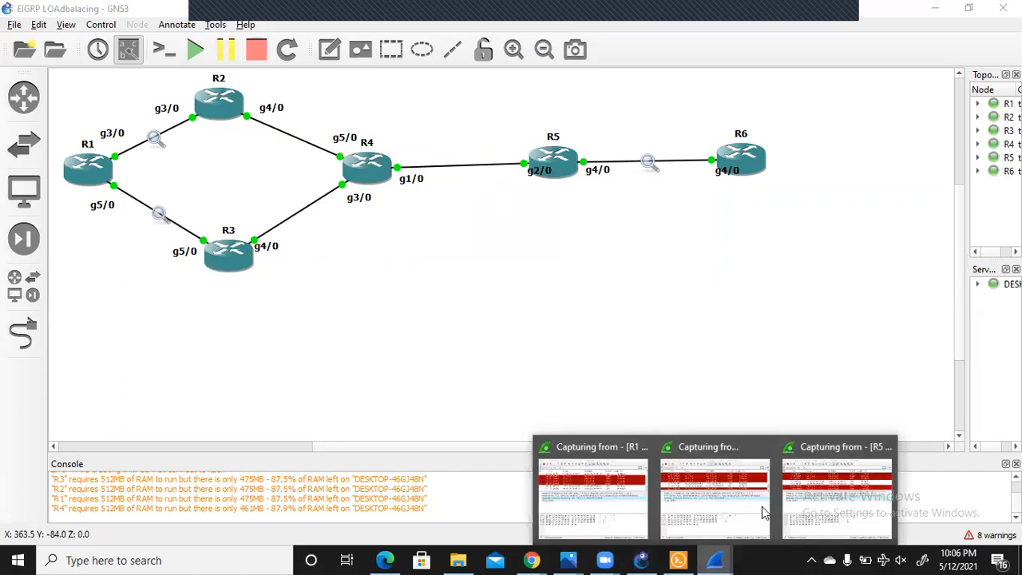
pyautogui.click(828, 507)
pyautogui.click(747, 317)
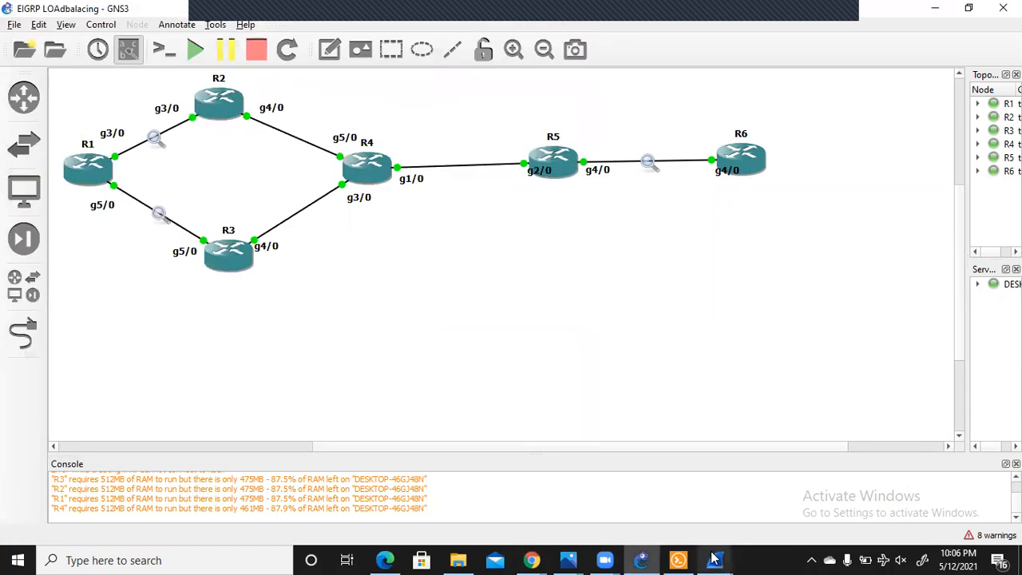
# - Switch to the R1 console in Solar-PuTTY and page through the rest of the EIGRP topology output to the prompt
pyautogui.moveTo(682, 559)
pyautogui.click(654, 491)
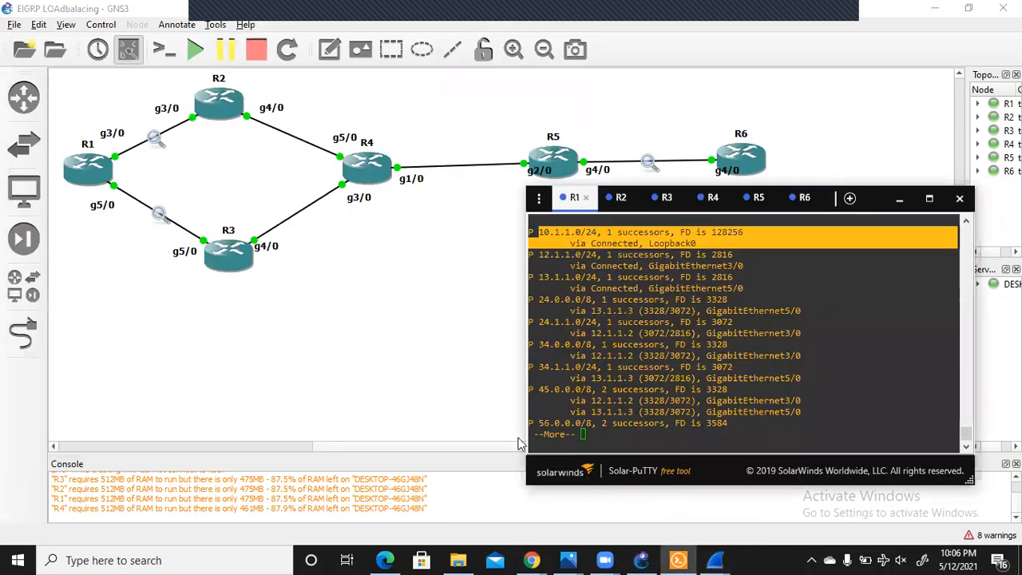
pyautogui.click(669, 361)
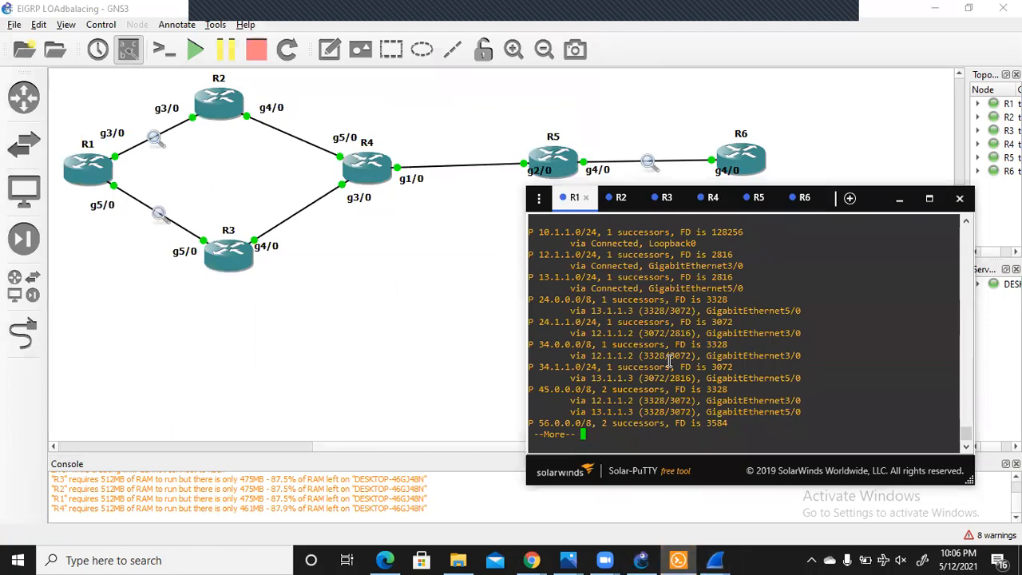
pyautogui.press('Return')
pyautogui.press('Return')
pyautogui.press('Return')
pyautogui.press('Return')
pyautogui.press('Return')
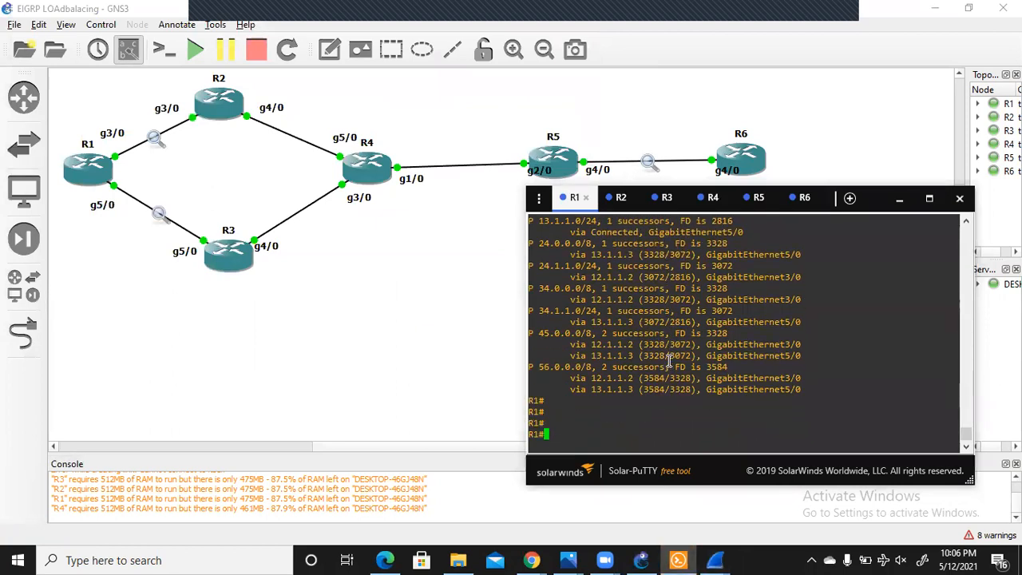
# - Enter configuration mode on R1 and shut down interface lo0
pyautogui.write('conf')
pyautogui.press('Tab')
pyautogui.write('t')
pyautogui.press('Tab')
pyautogui.press('Return')
pyautogui.write('int lo0')
pyautogui.press('Return')
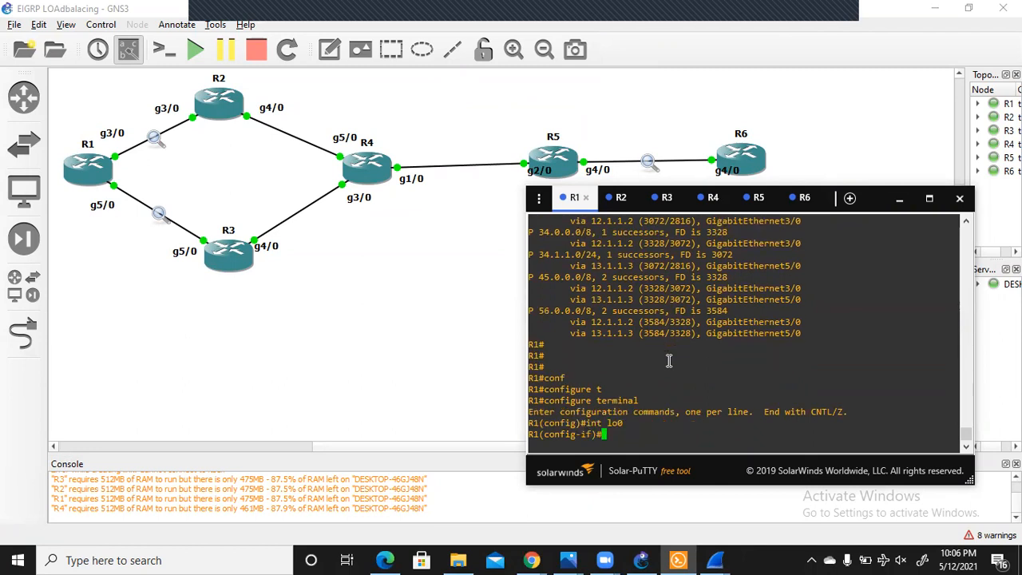
pyautogui.write('shu')
pyautogui.press('Tab')
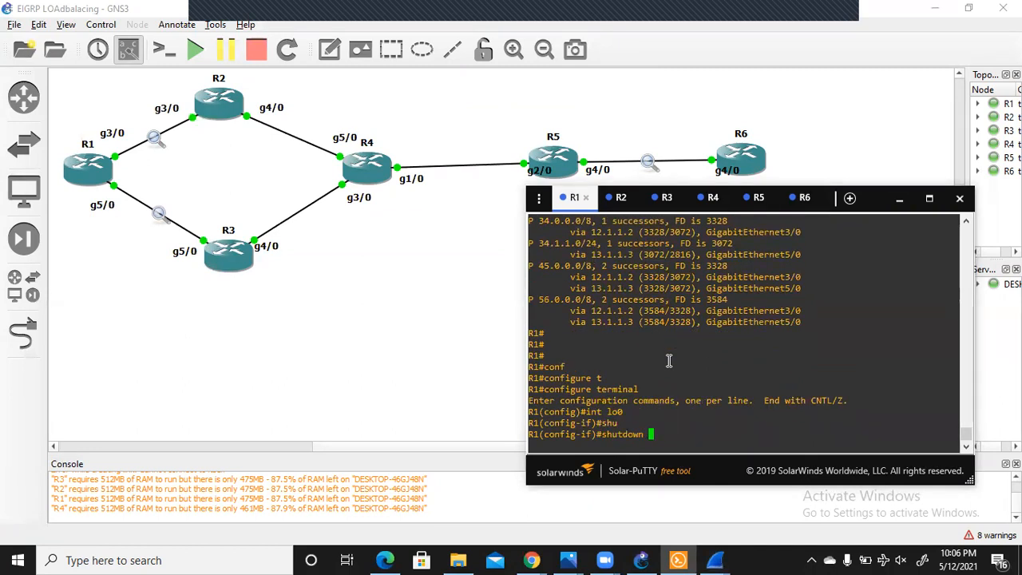
pyautogui.press('Return')
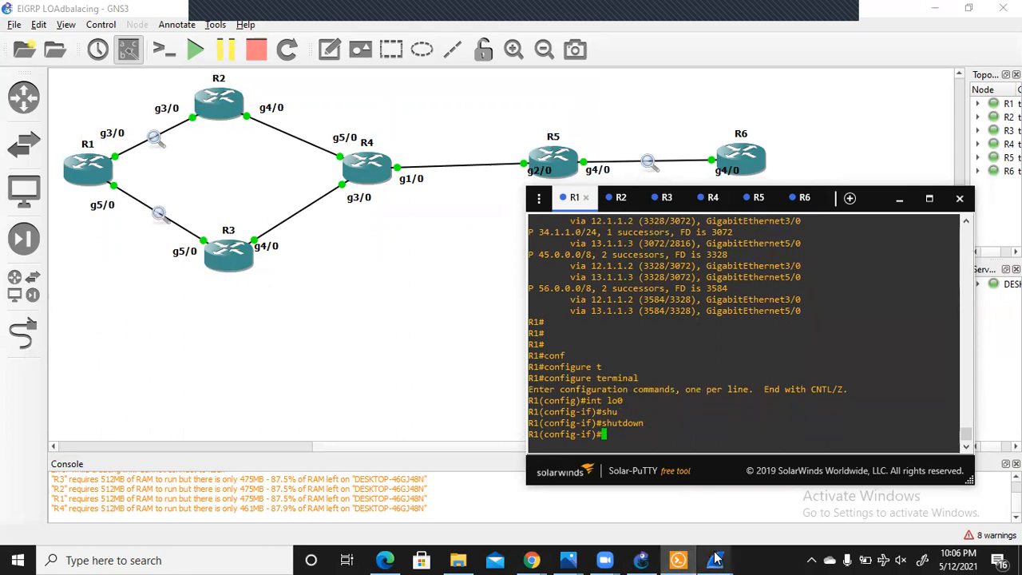
# - Switch to the R1–R2 capture in Wireshark, enlarge its packet list and enter query as the display filter
pyautogui.moveTo(714, 559)
pyautogui.click(570, 489)
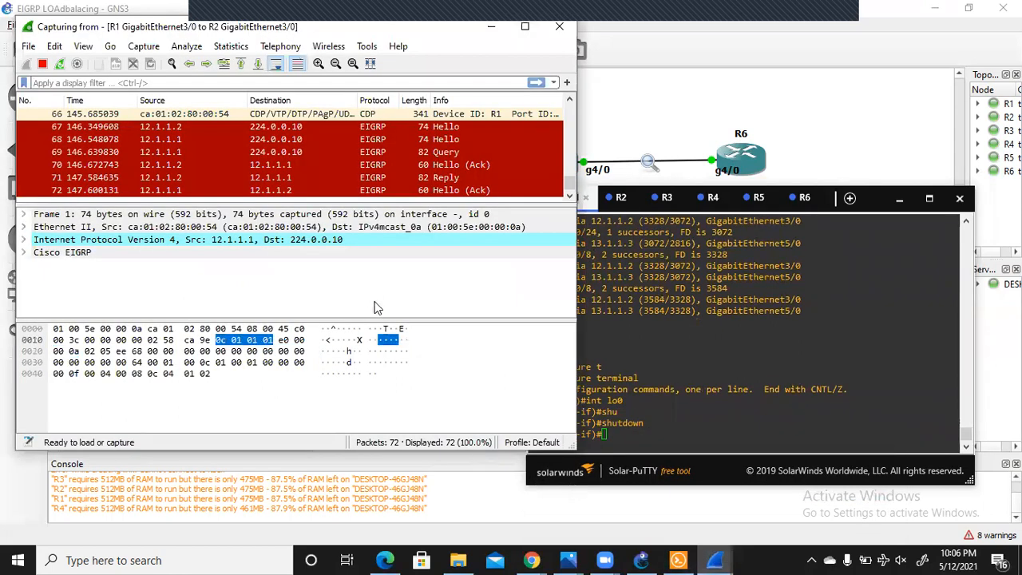
pyautogui.moveTo(285, 205); pyautogui.dragTo(312, 409)
pyautogui.click(415, 84)
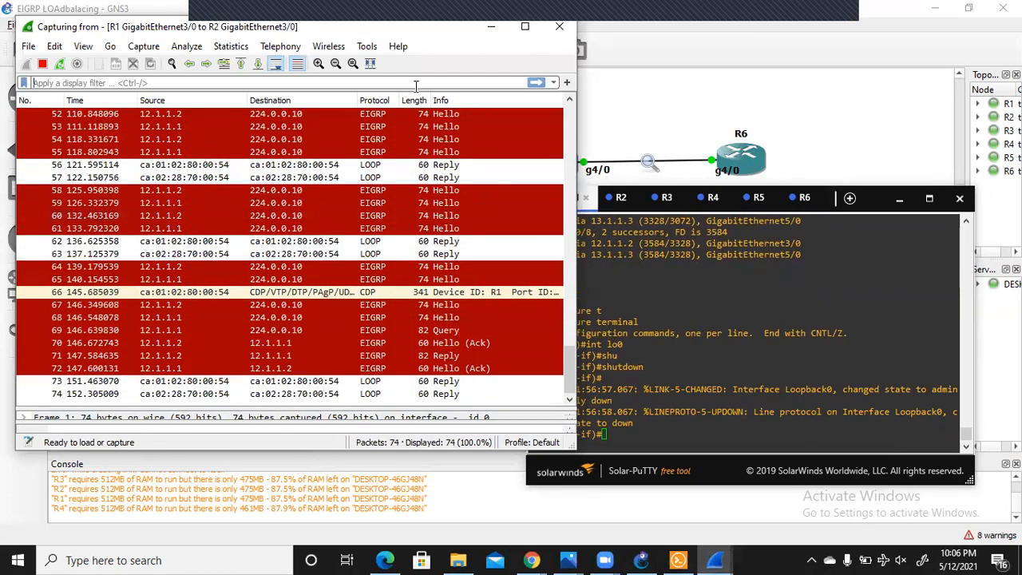
pyautogui.write('qu')
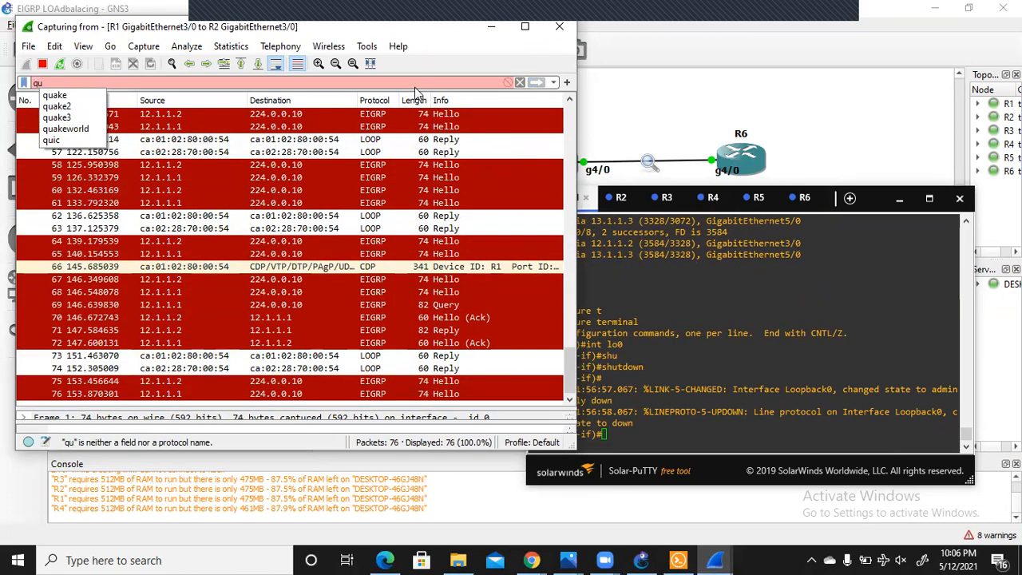
pyautogui.write('ery')
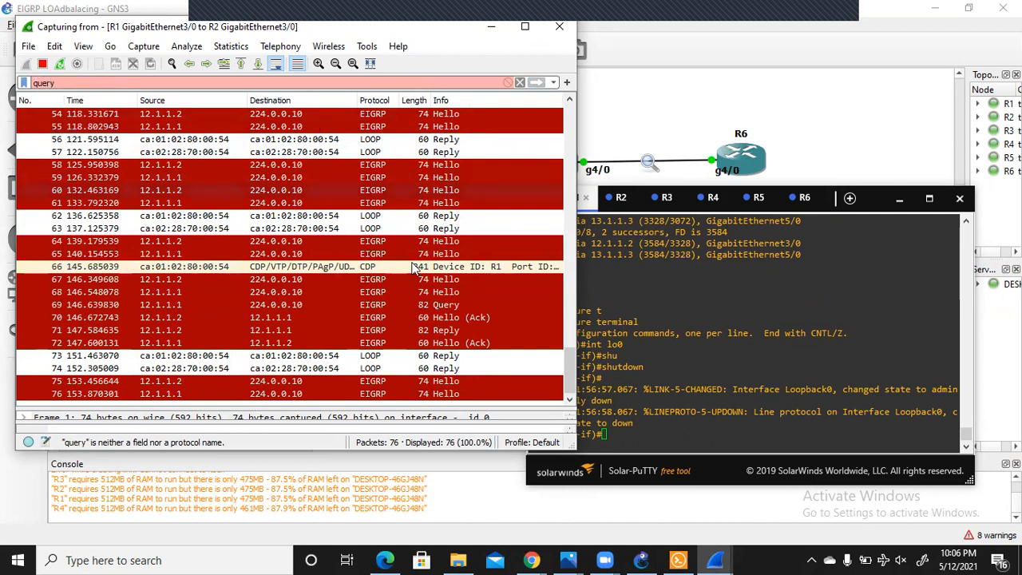
# - Open the EIGRP Query packet in its own window and expand its Cisco EIGRP and Internal Route details
pyautogui.click(455, 304)
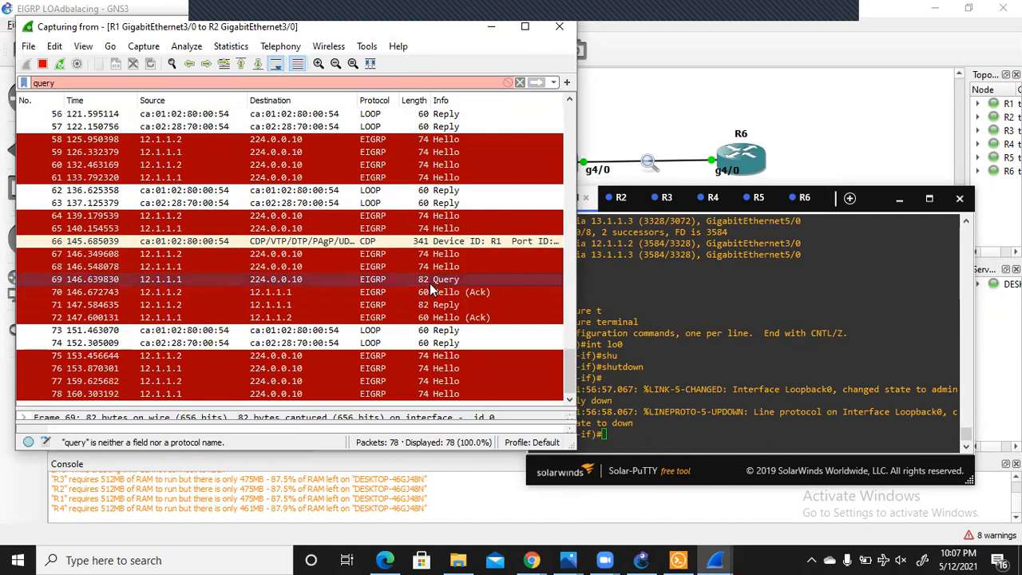
pyautogui.doubleClick(440, 280)
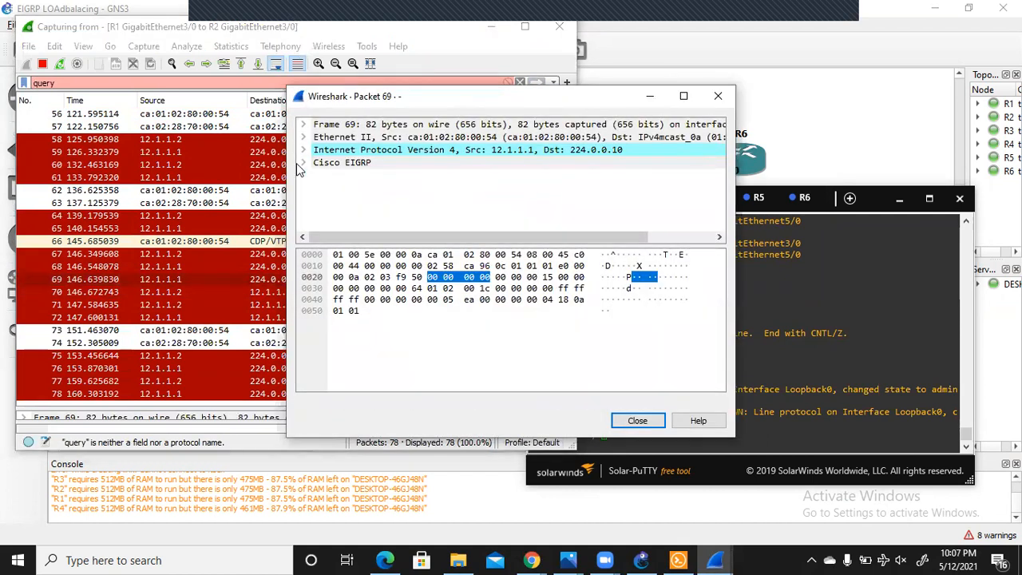
pyautogui.click(307, 163)
pyautogui.moveTo(447, 239); pyautogui.dragTo(489, 477)
pyautogui.click(482, 291)
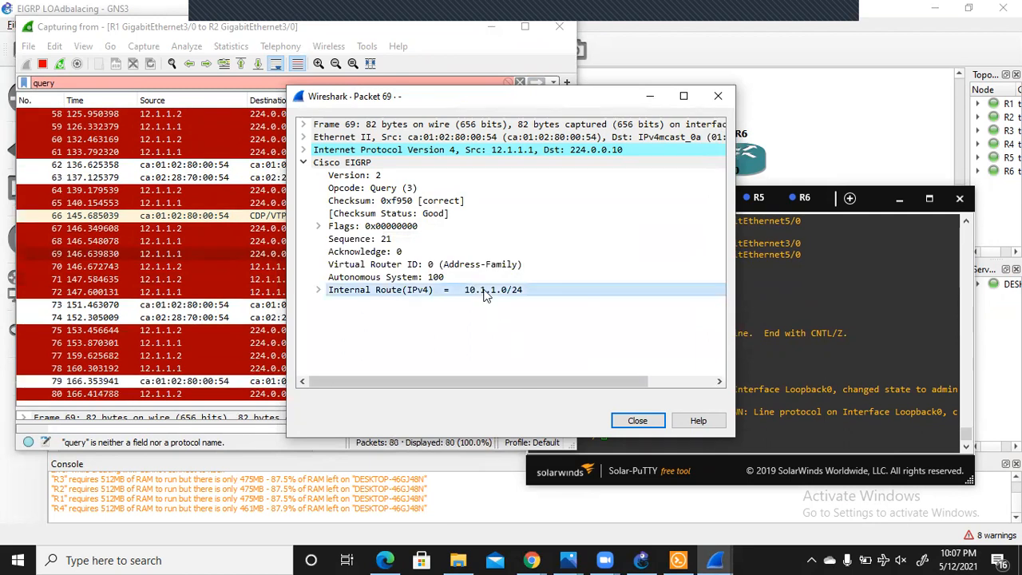
pyautogui.click(318, 290)
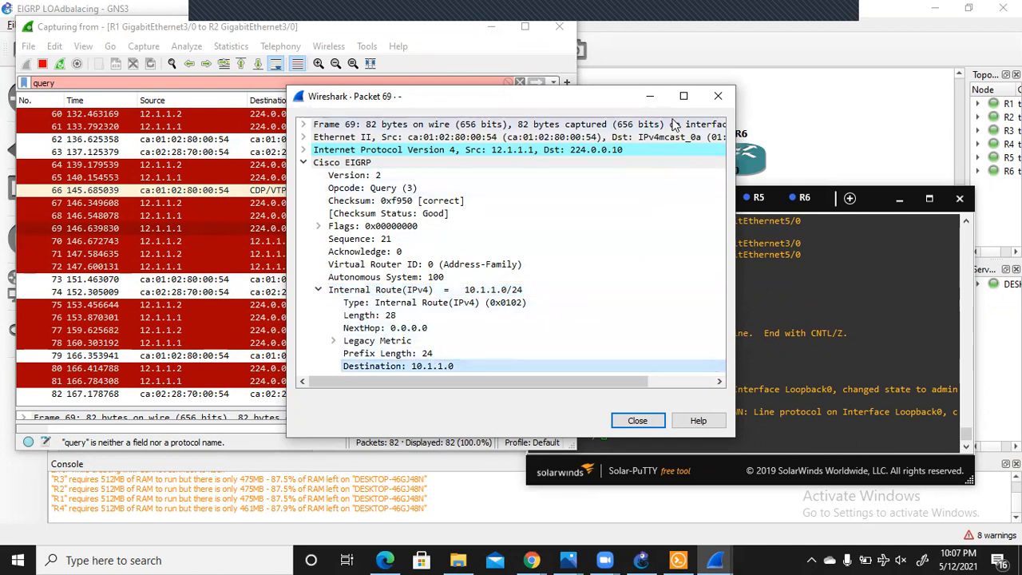
# - Maximize the Query packet window, examine the scaled delay and bandwidth under Legacy Metric, and minimize it
pyautogui.click(684, 96)
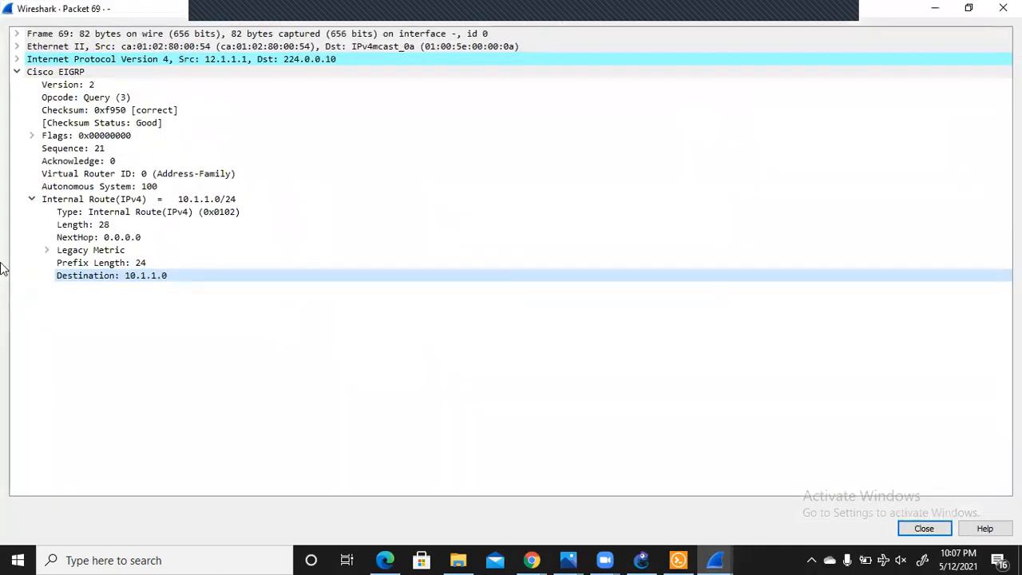
pyautogui.click(47, 250)
pyautogui.click(137, 275)
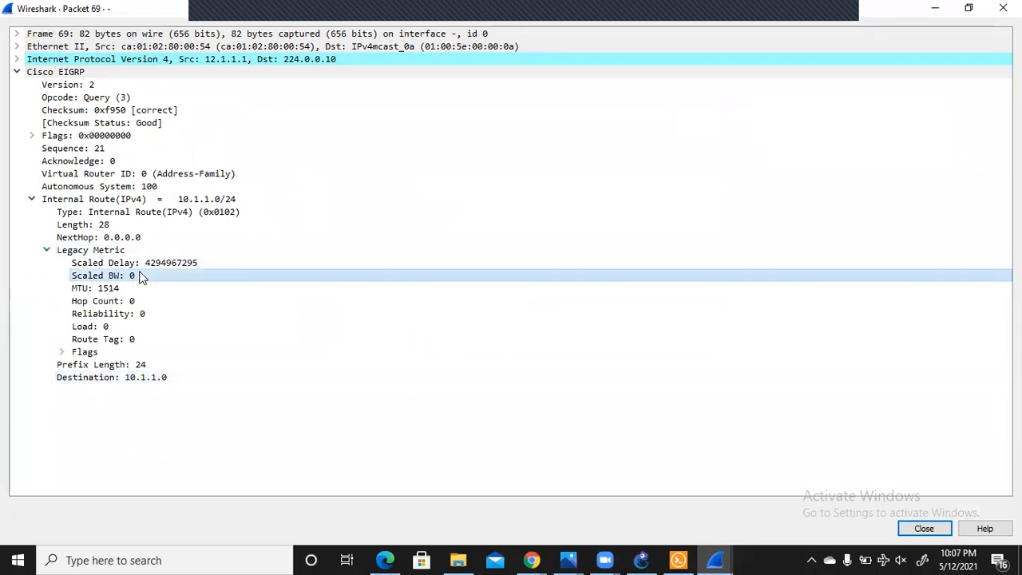
pyautogui.click(183, 264)
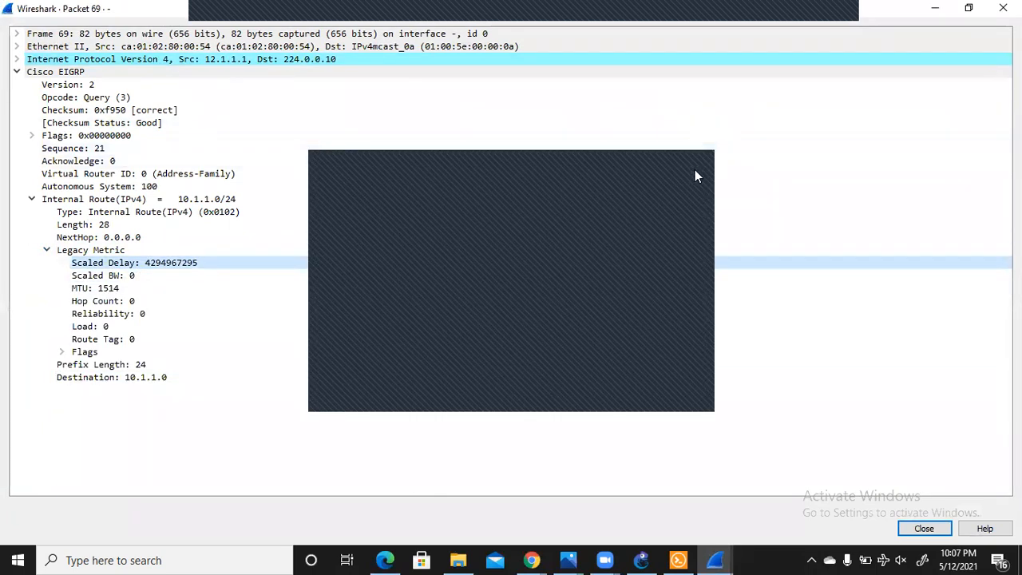
pyautogui.click(933, 9)
pyautogui.click(933, 11)
pyautogui.click(933, 11)
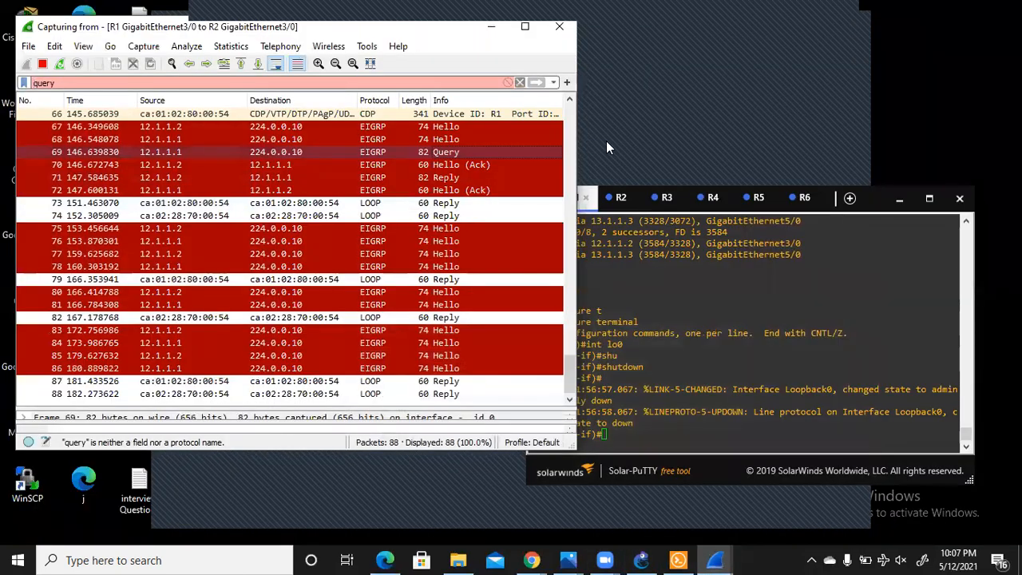
# - Bring back the GNS3 topology and check the R1–R2 capture against it
pyautogui.click(641, 560)
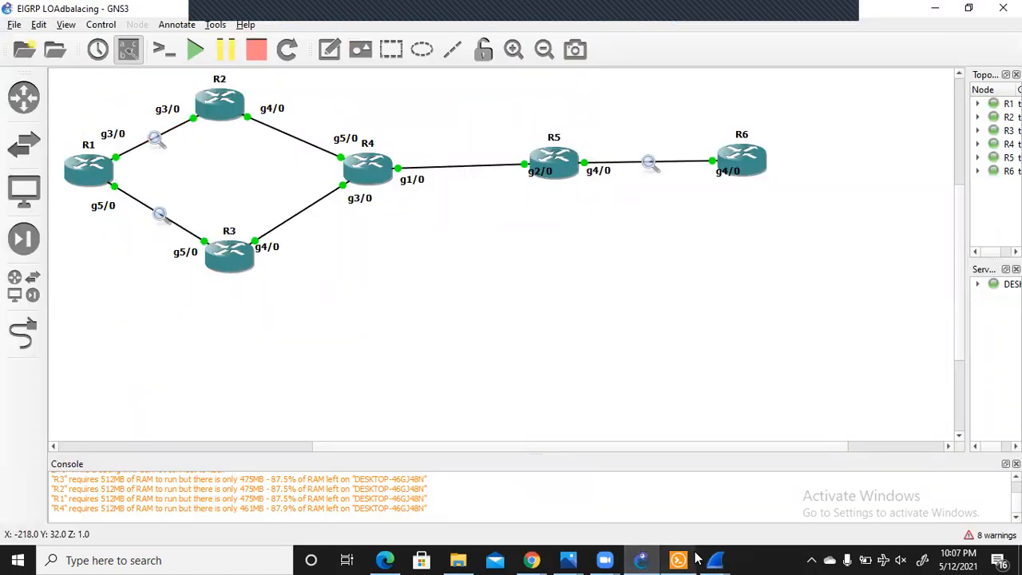
pyautogui.moveTo(719, 559)
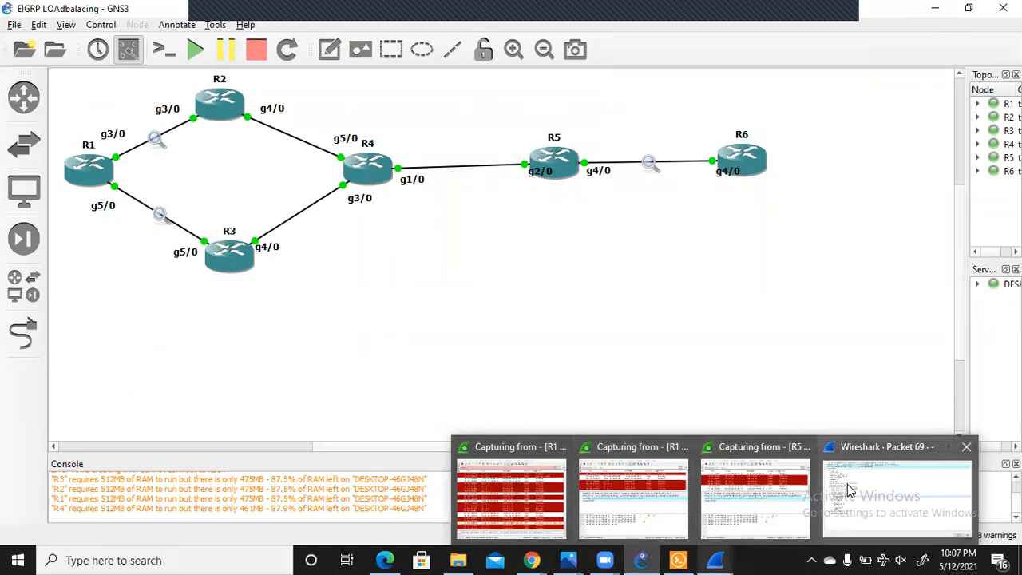
pyautogui.click(468, 481)
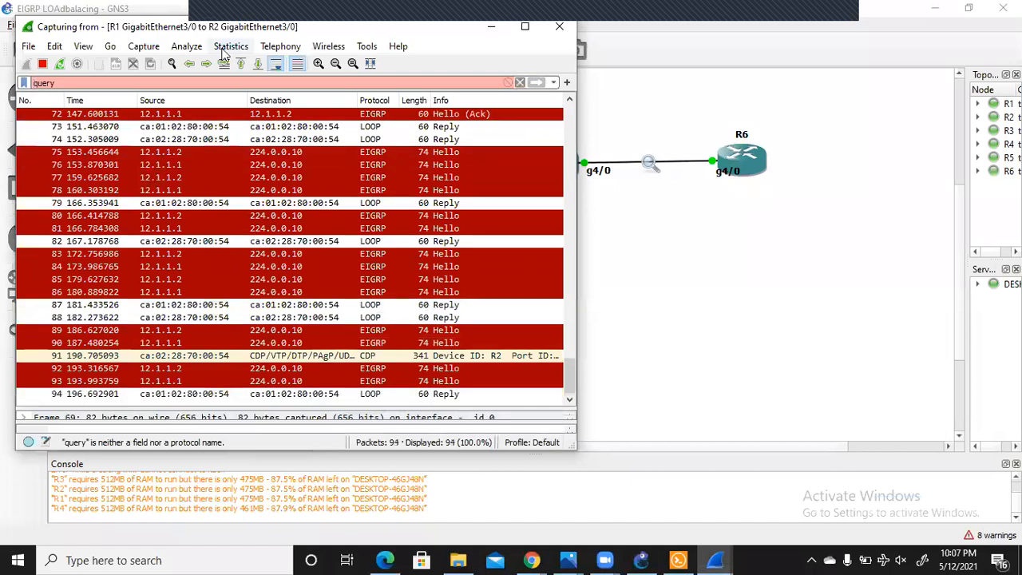
pyautogui.click(651, 331)
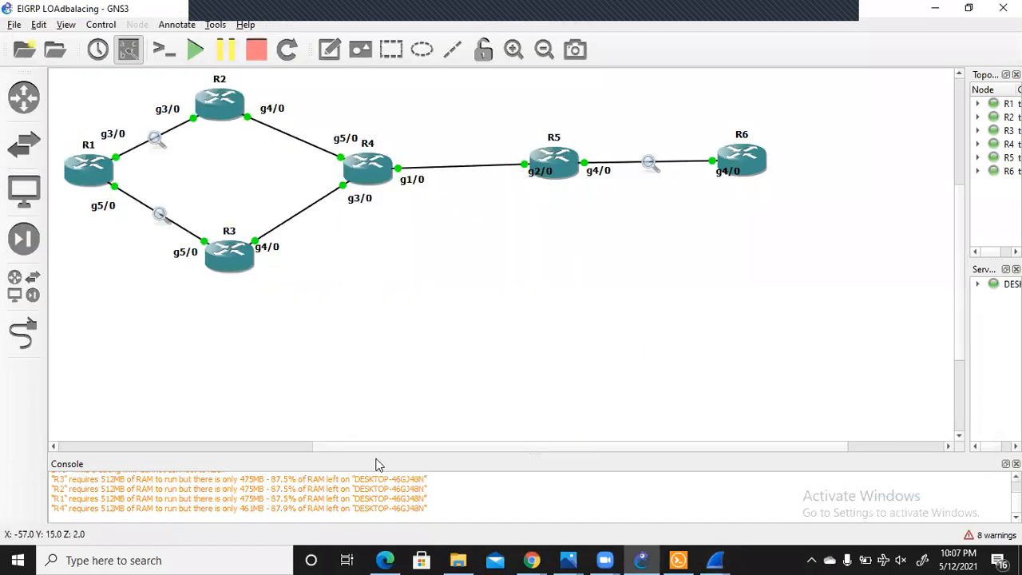
# - Check the R1 console messages and bring up the R1–R3 capture in Wireshark
pyautogui.click(677, 558)
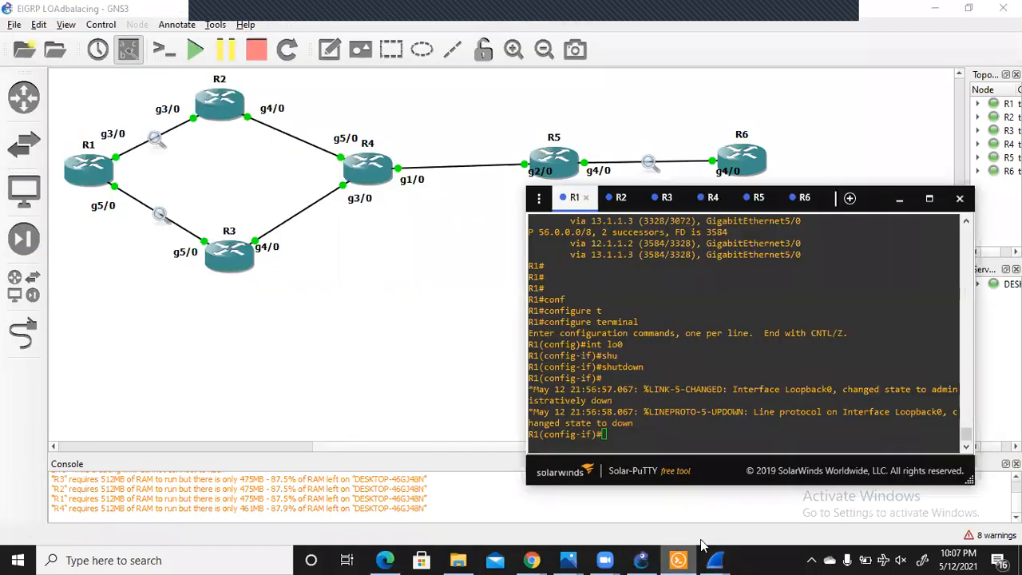
pyautogui.click(701, 529)
pyautogui.moveTo(714, 559)
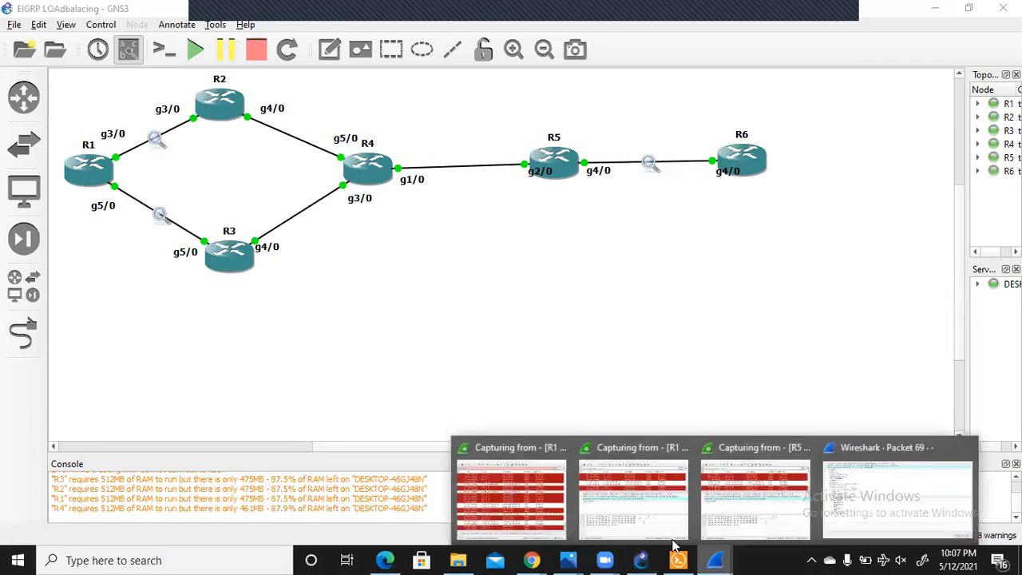
pyautogui.click(651, 491)
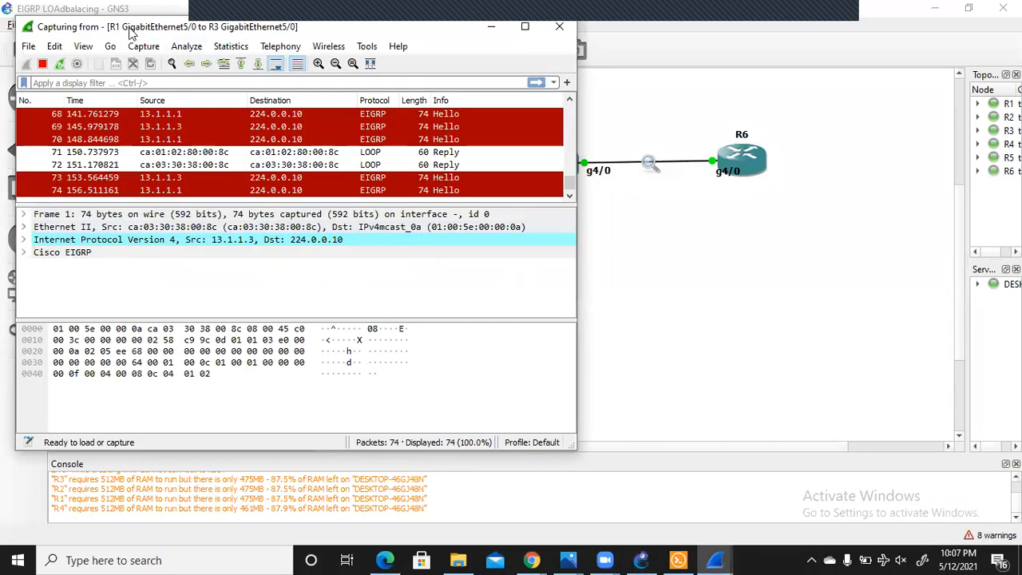
# - Maximize the R1–R3 capture, enlarge its packet list, examine the Query packet's Cisco EIGRP details in its own window, and minimize the capture
pyautogui.click(527, 28)
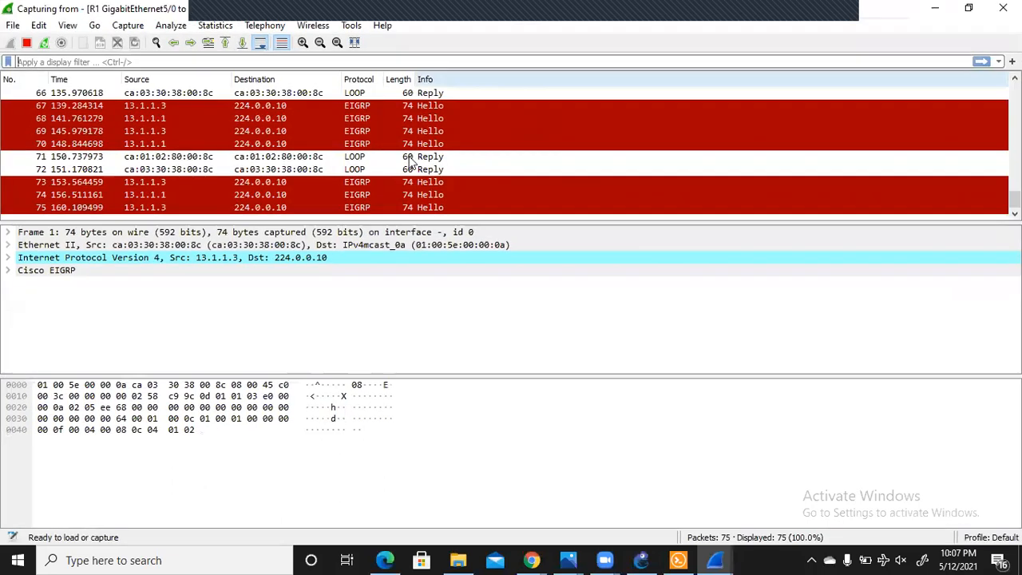
pyautogui.moveTo(466, 221); pyautogui.dragTo(451, 503)
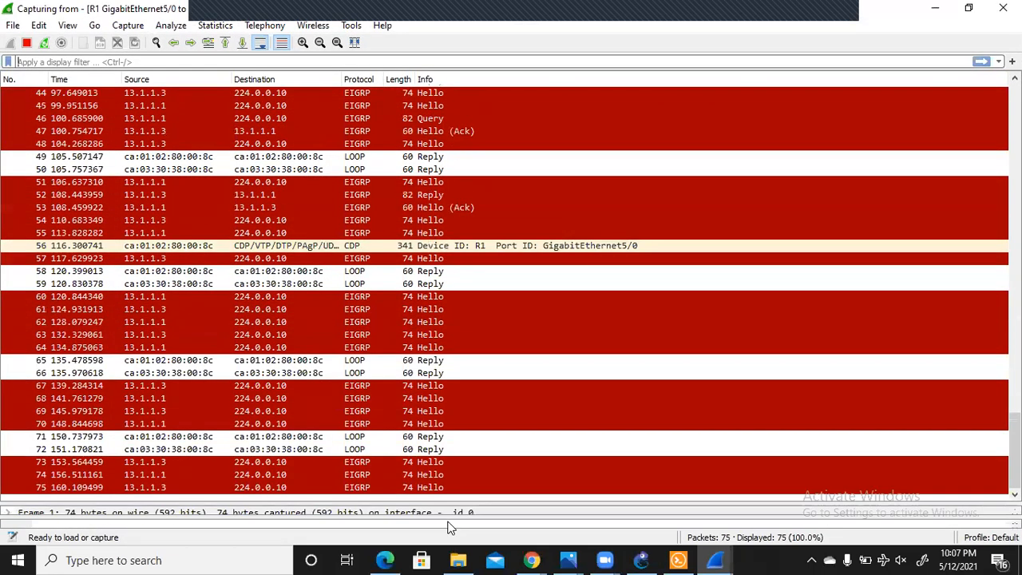
pyautogui.doubleClick(440, 103)
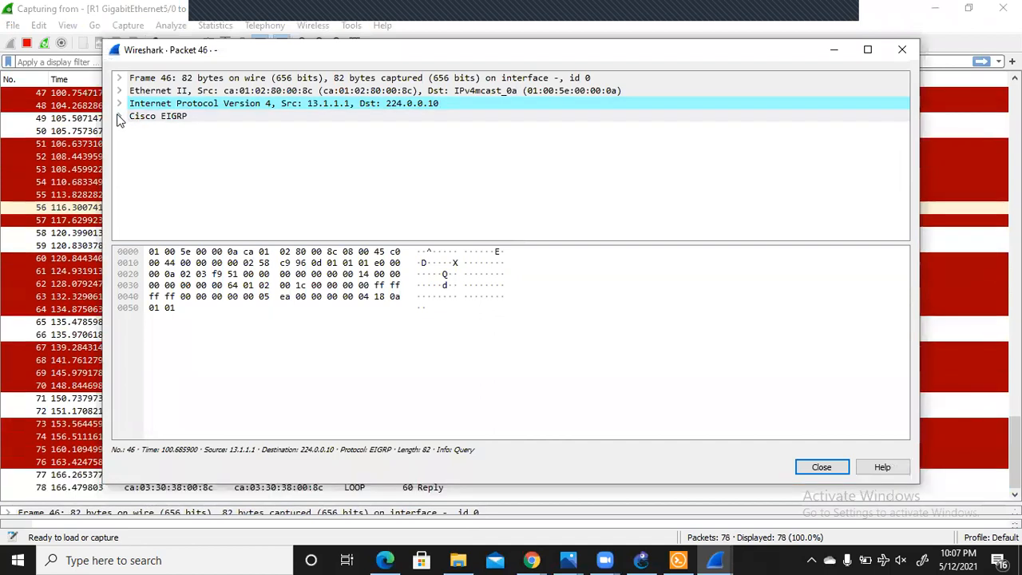
pyautogui.click(119, 116)
pyautogui.moveTo(375, 242); pyautogui.dragTo(365, 439)
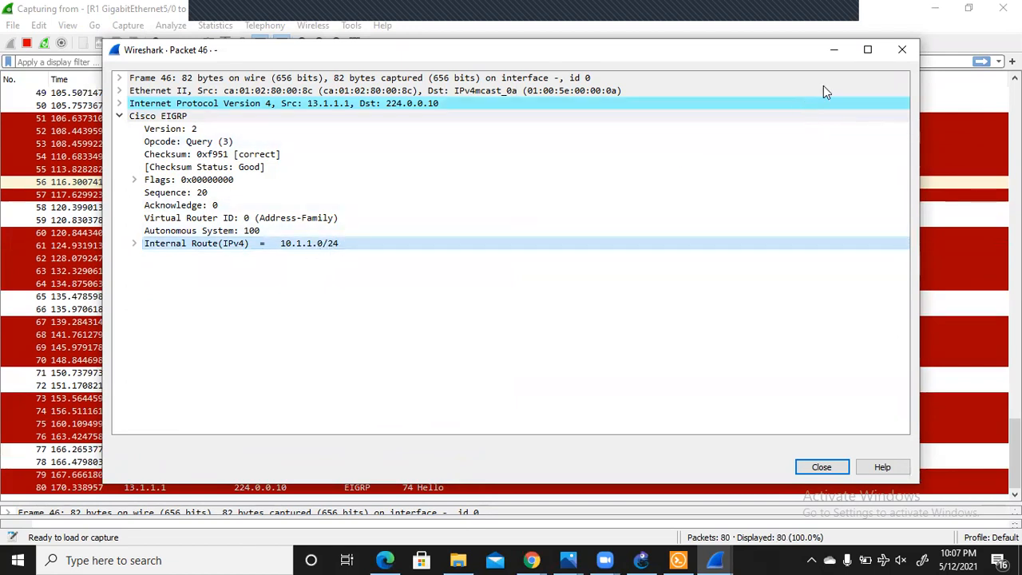
pyautogui.click(901, 49)
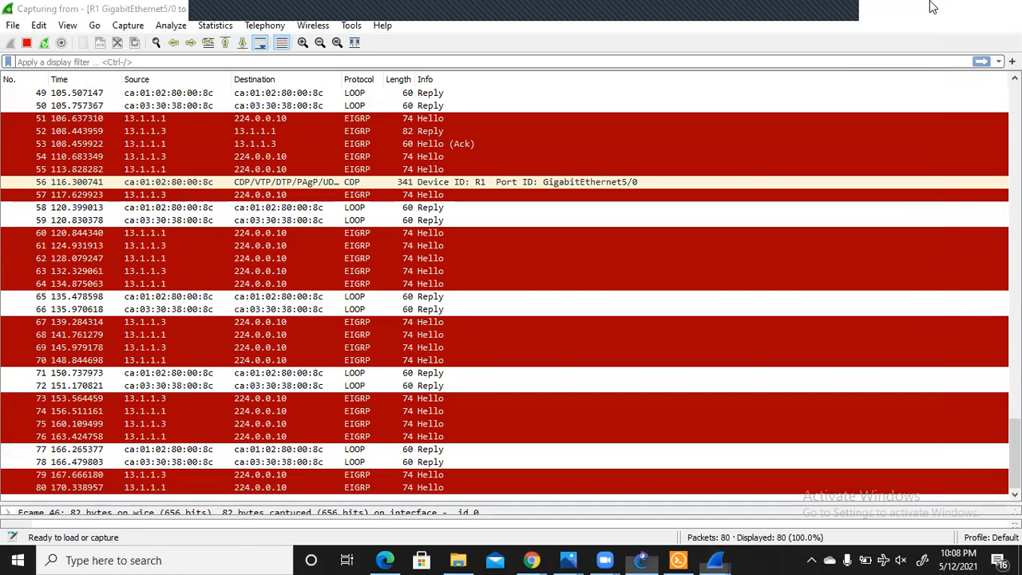
pyautogui.click(933, 8)
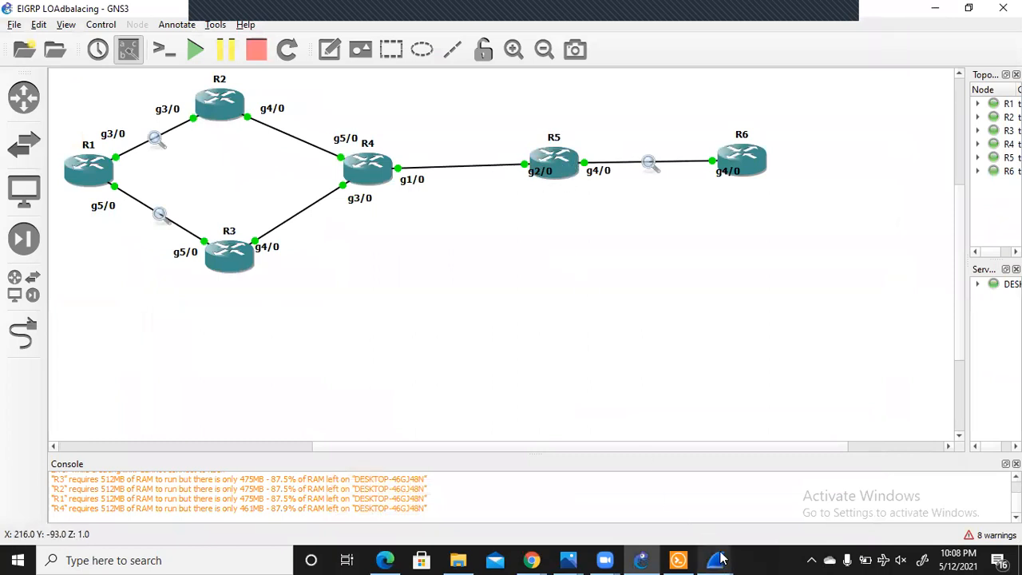
# - Bring up the R5–R6 capture maximized with an enlarged packet list and look through its EIGRP packets
pyautogui.moveTo(715, 559)
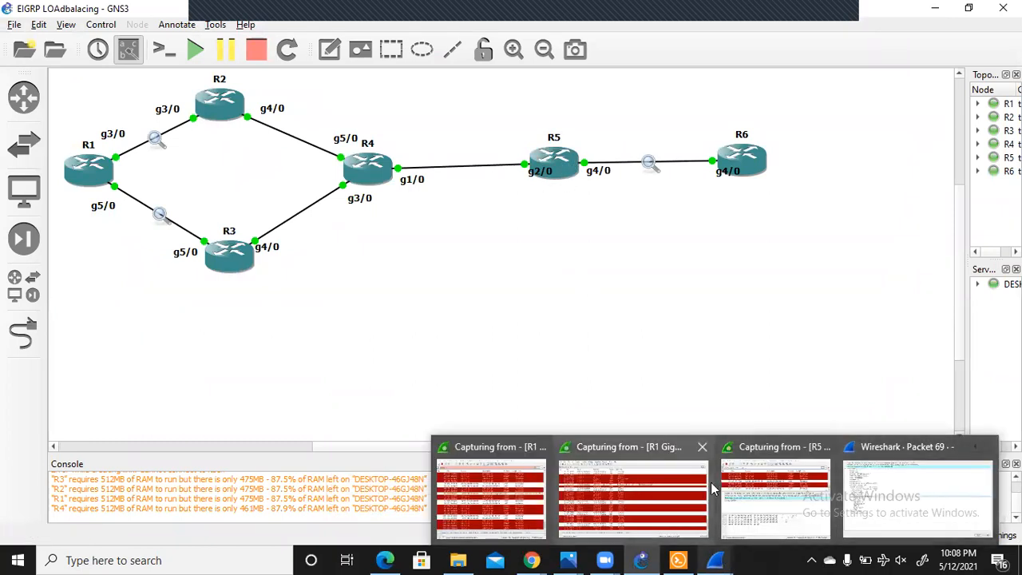
pyautogui.click(798, 482)
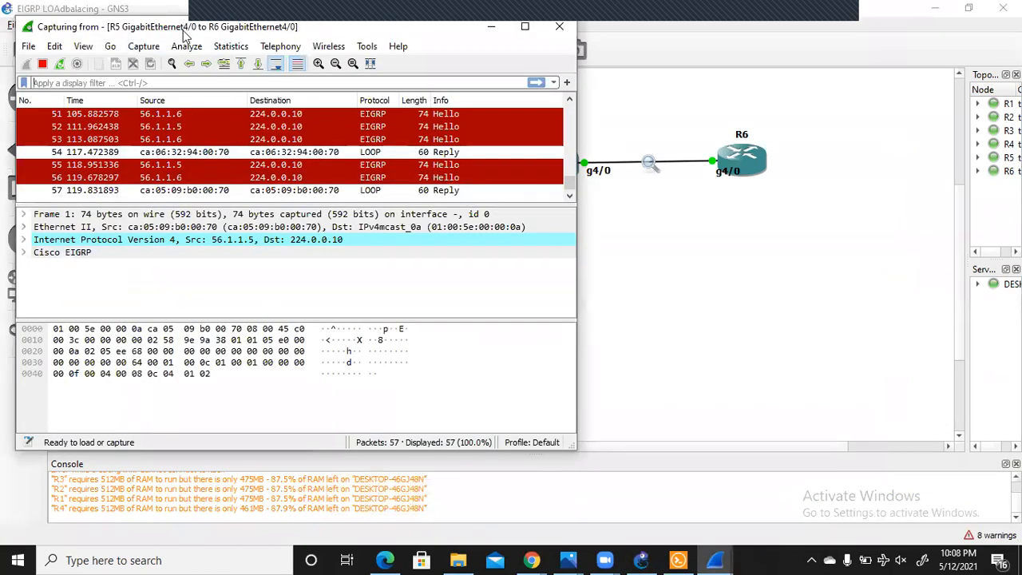
pyautogui.click(524, 27)
pyautogui.moveTo(441, 220); pyautogui.dragTo(497, 484)
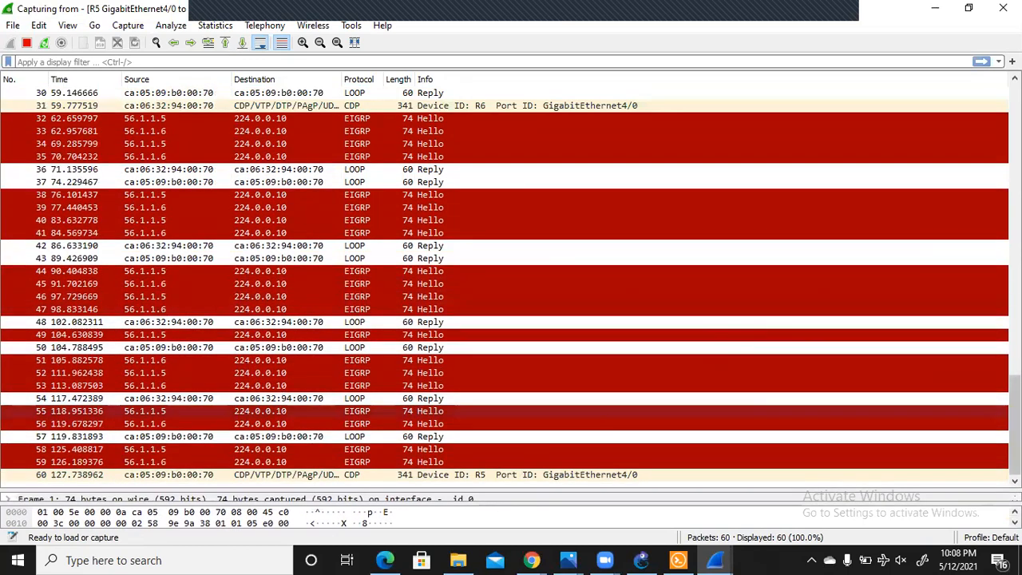
pyautogui.moveTo(1014, 426); pyautogui.dragTo(1014, 185)
pyautogui.doubleClick(445, 247)
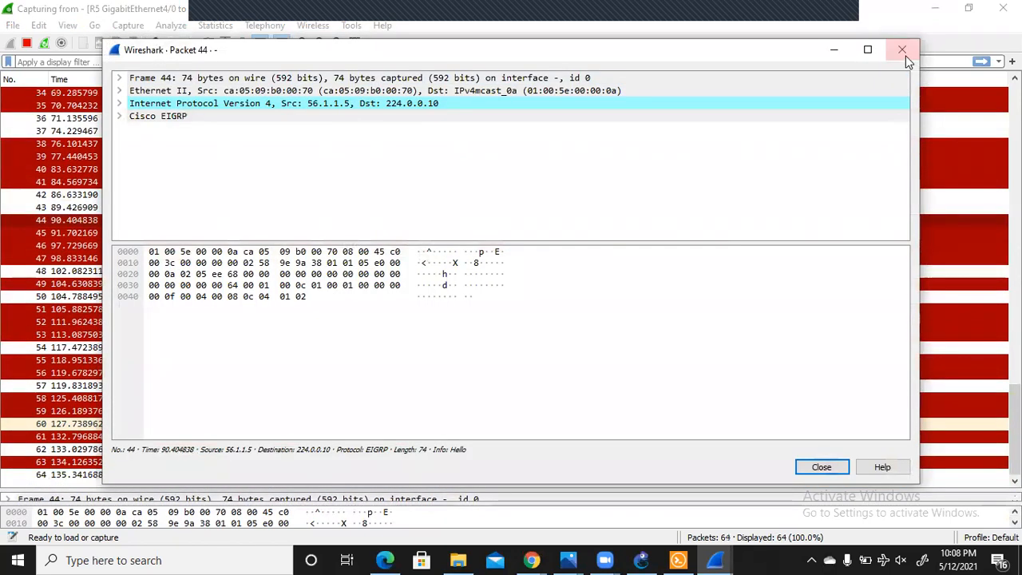
pyautogui.click(904, 51)
# - Try the display filter "query" on the R5–R6 capture and sort its packets by the Info column to find the Query
pyautogui.click(375, 63)
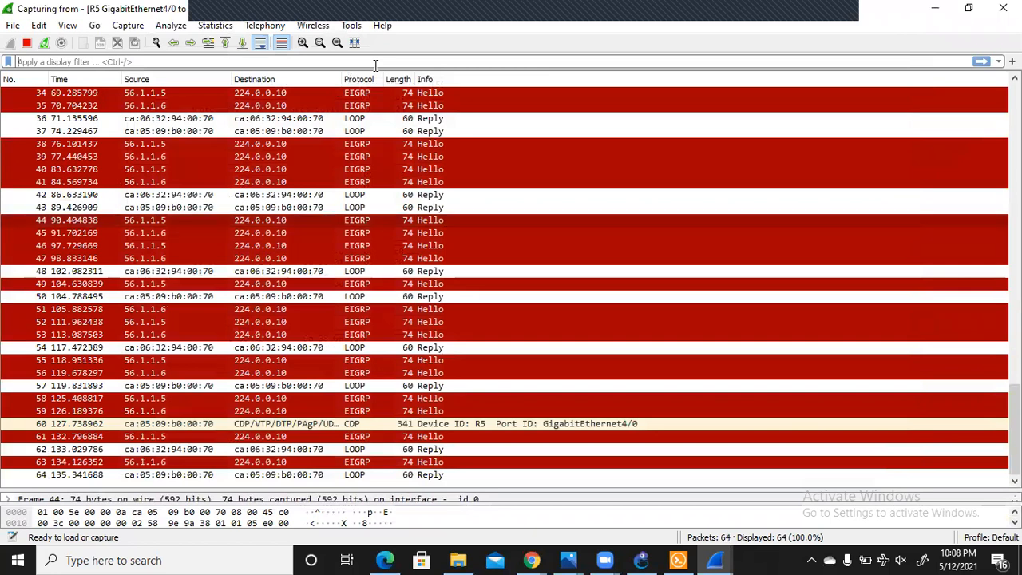
pyautogui.write('que')
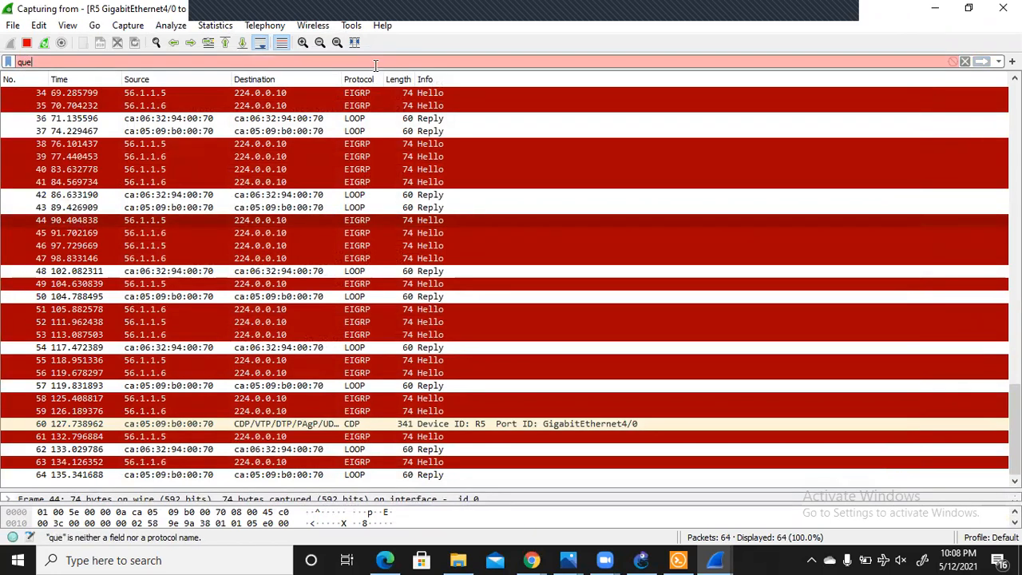
pyautogui.write('ry')
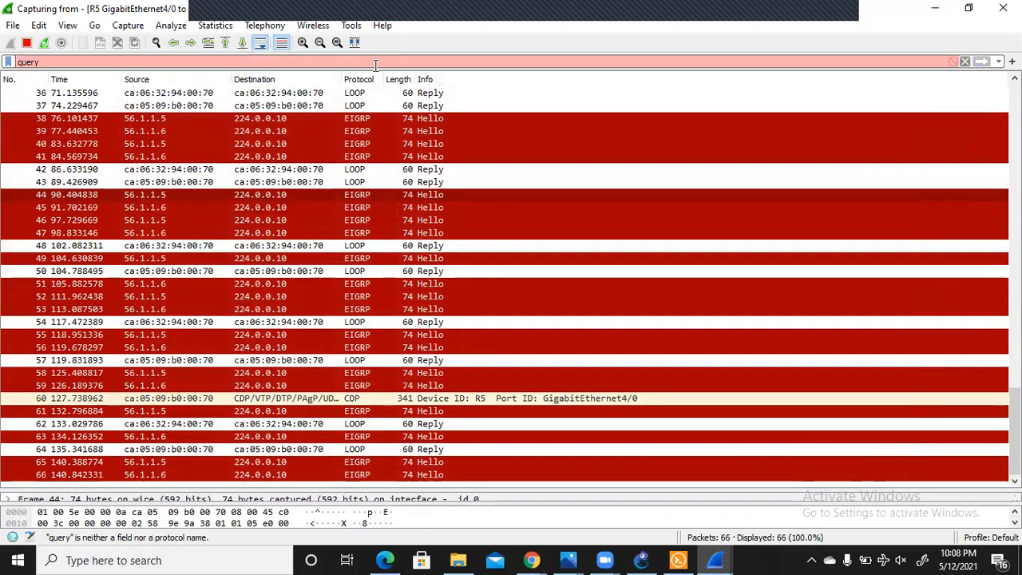
pyautogui.click(442, 79)
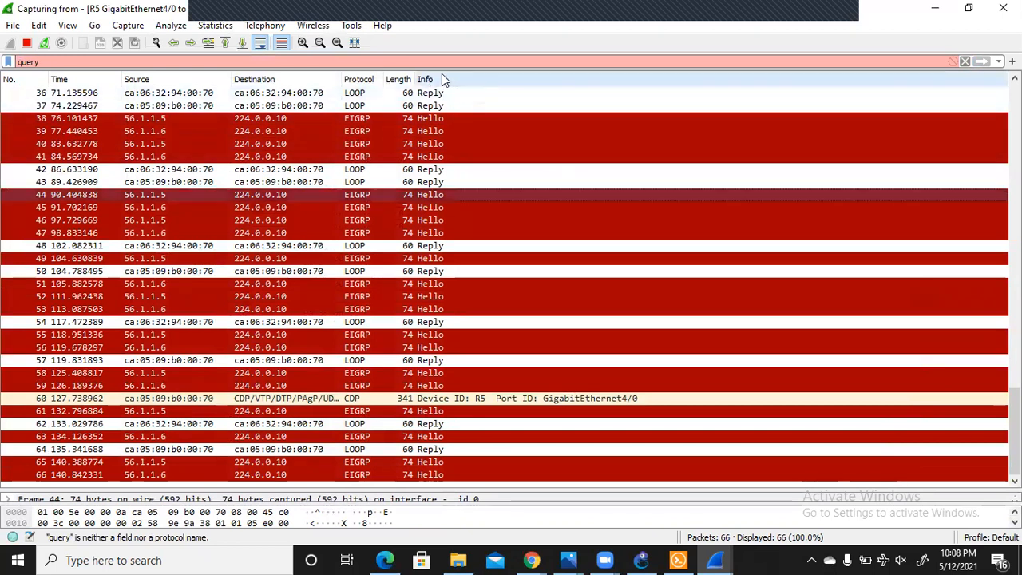
pyautogui.doubleClick(458, 310)
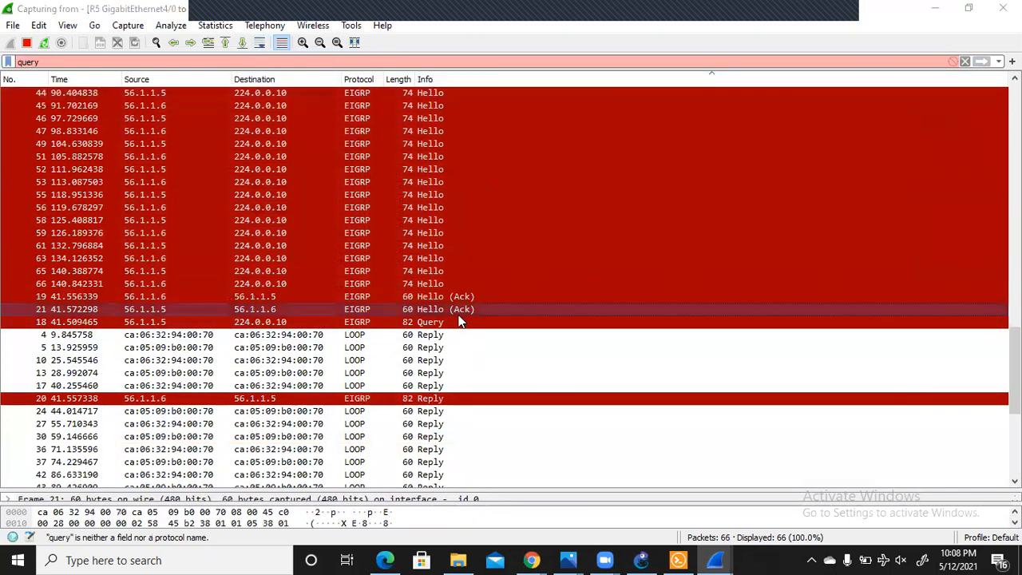
pyautogui.click(903, 73)
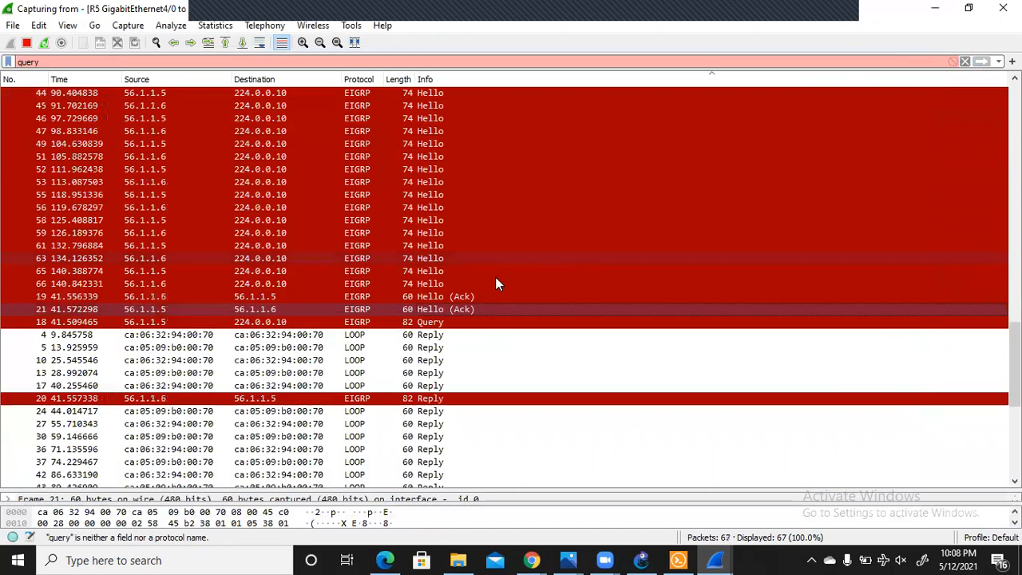
# - Examine the Query packet from 56.1.1.5, expanding Cisco EIGRP, Internal Route and Legacy Metric, and return to the GNS3 topology
pyautogui.doubleClick(460, 324)
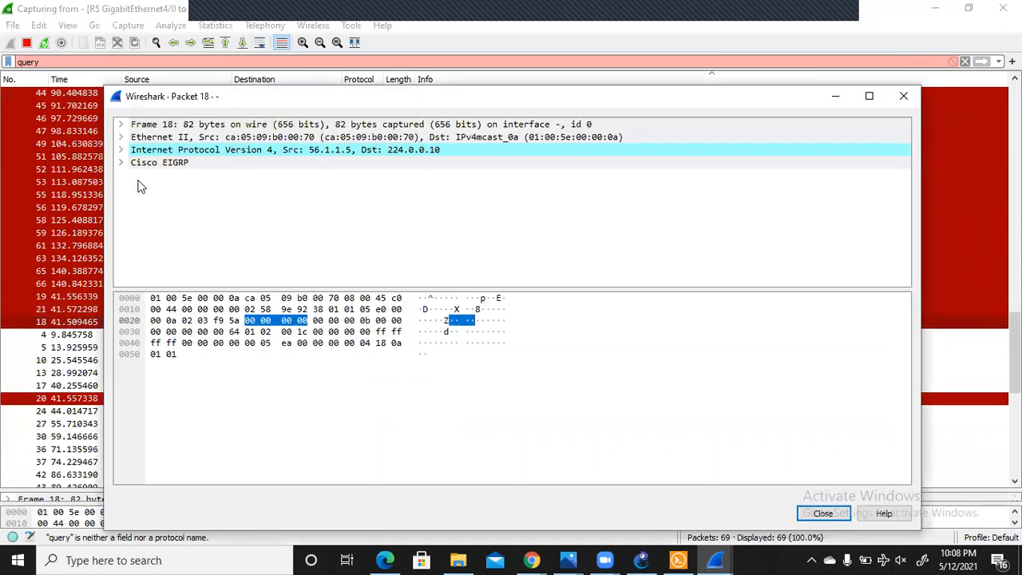
pyautogui.click(120, 162)
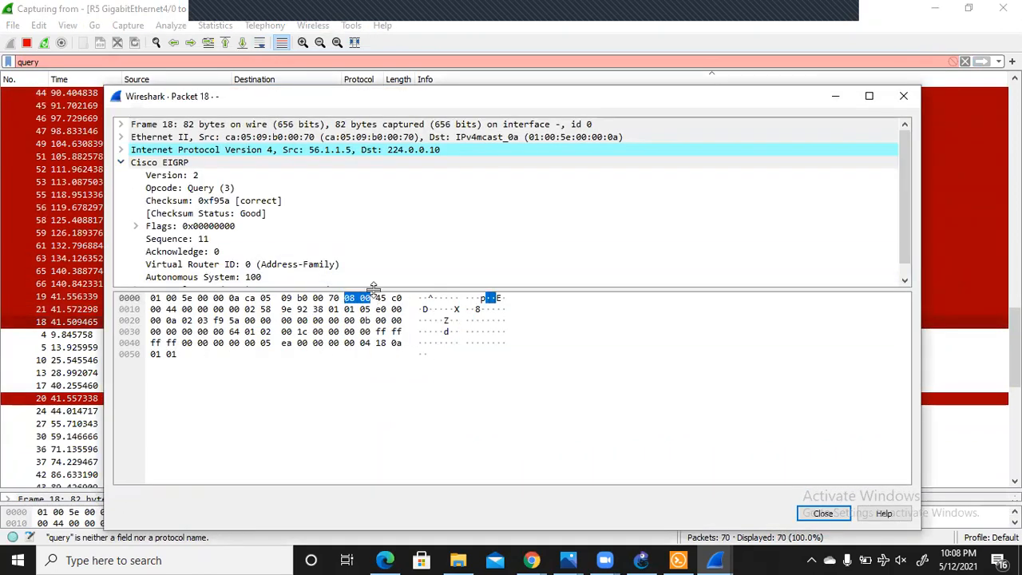
pyautogui.moveTo(364, 394); pyautogui.dragTo(347, 509)
pyautogui.click(322, 294)
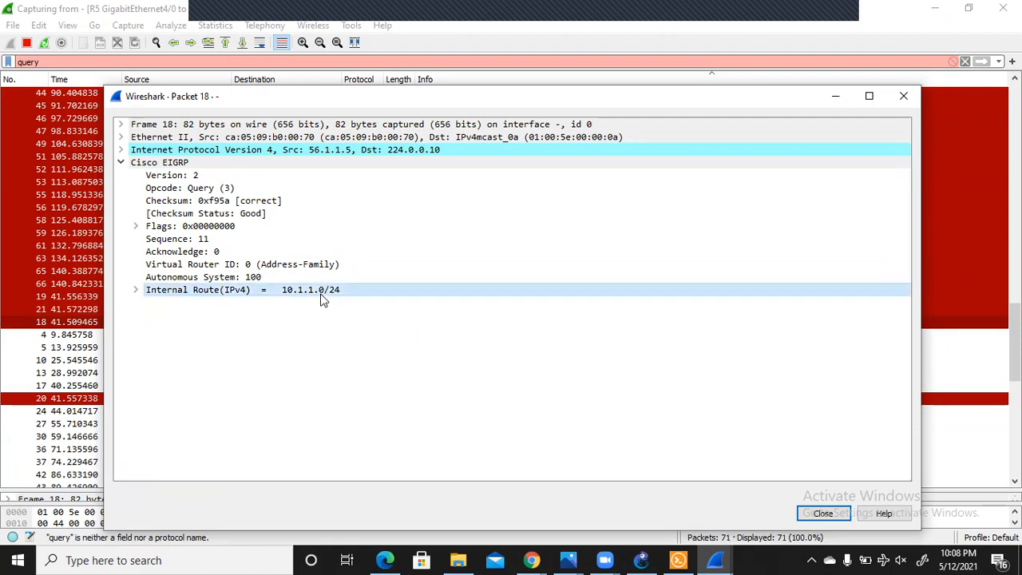
pyautogui.click(136, 291)
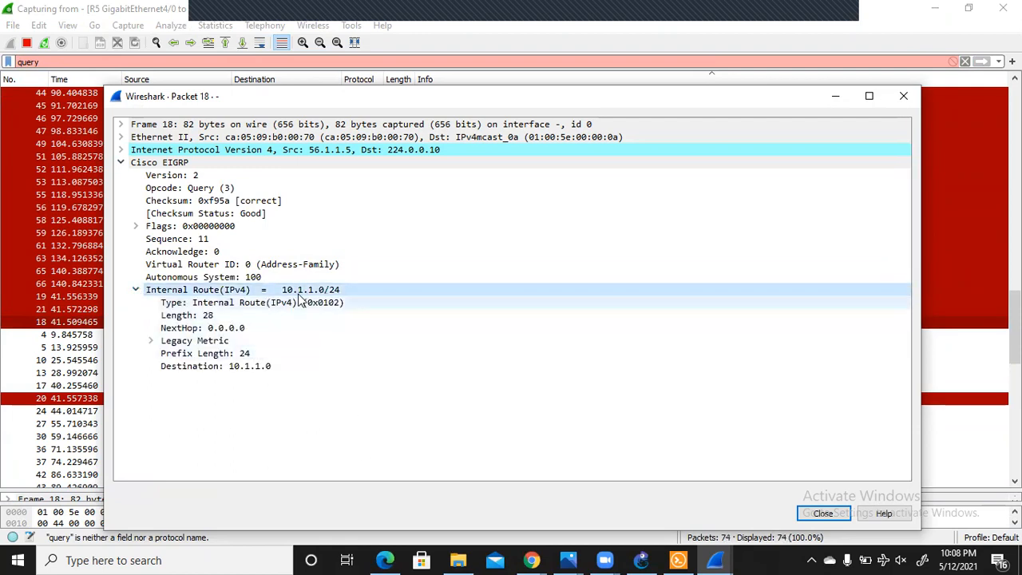
pyautogui.click(151, 340)
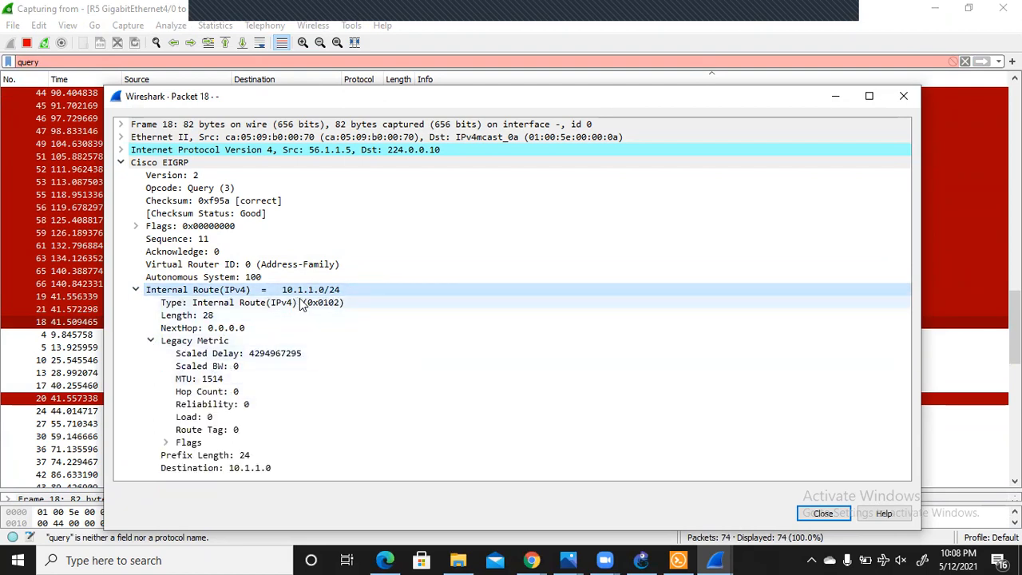
pyautogui.click(938, 7)
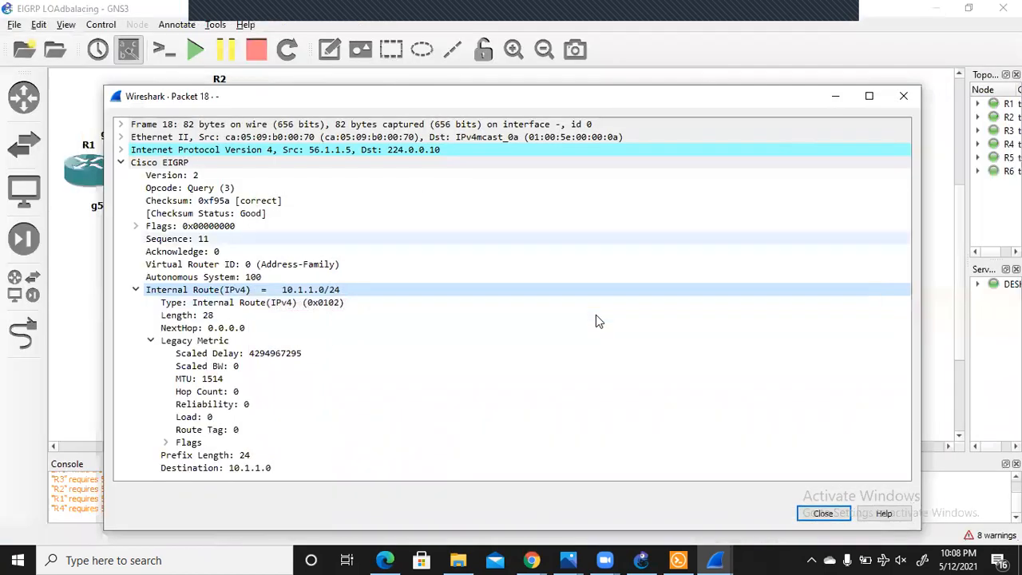
pyautogui.click(902, 96)
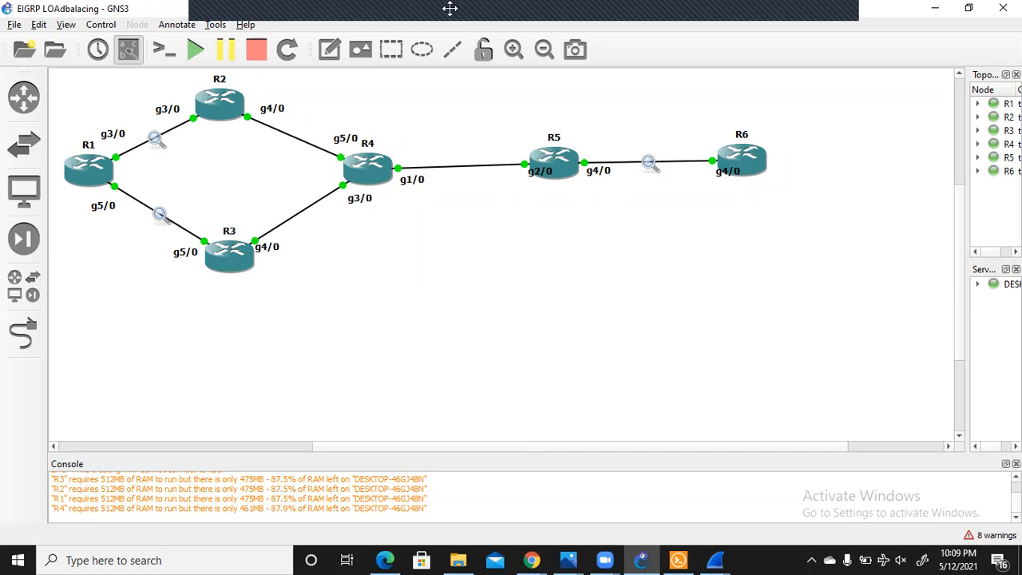
# - Permanently delete routers R6 and R5 from the topology
pyautogui.doubleClick(579, 181)
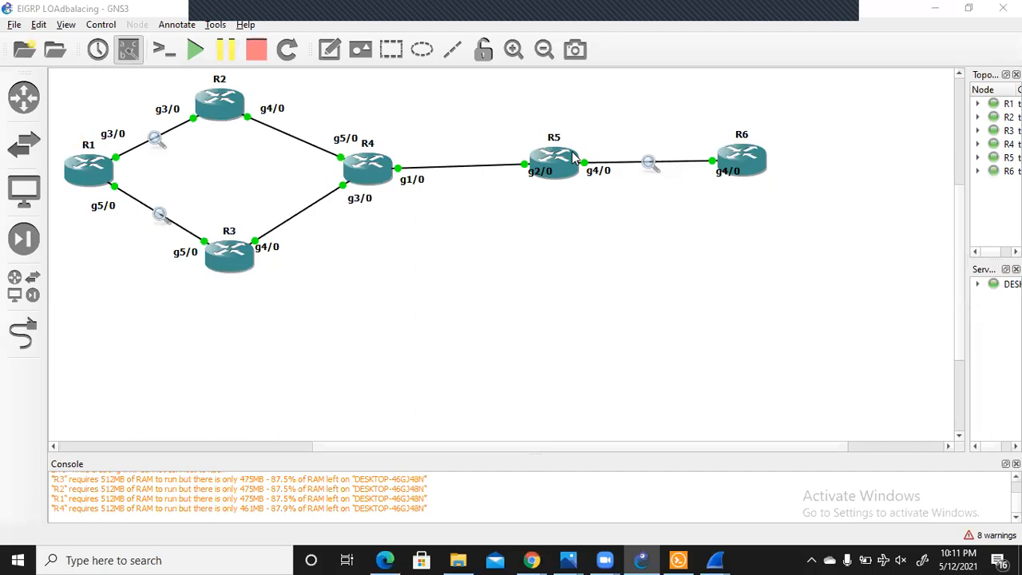
pyautogui.rightClick(748, 166)
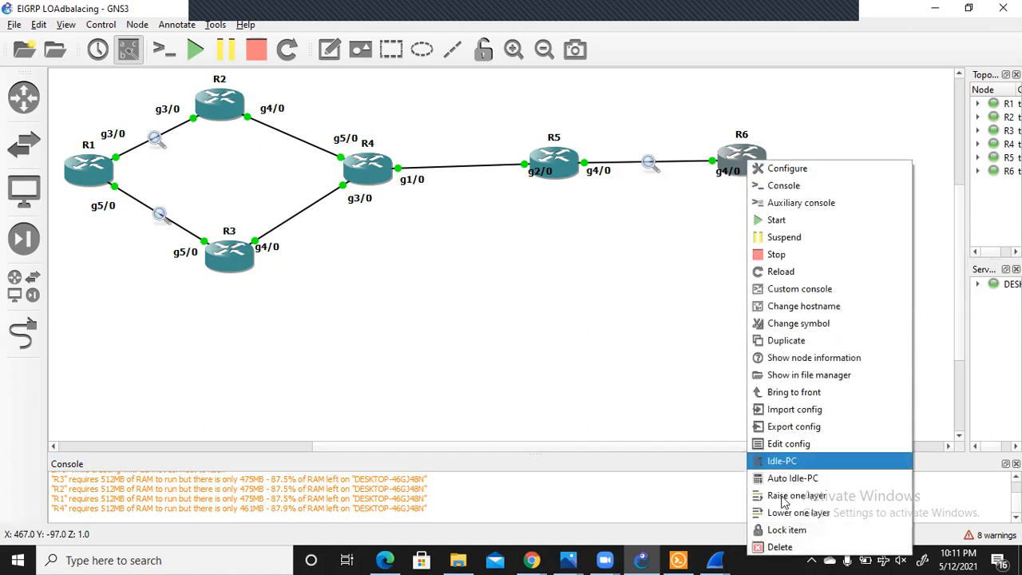
pyautogui.click(779, 548)
pyautogui.click(522, 297)
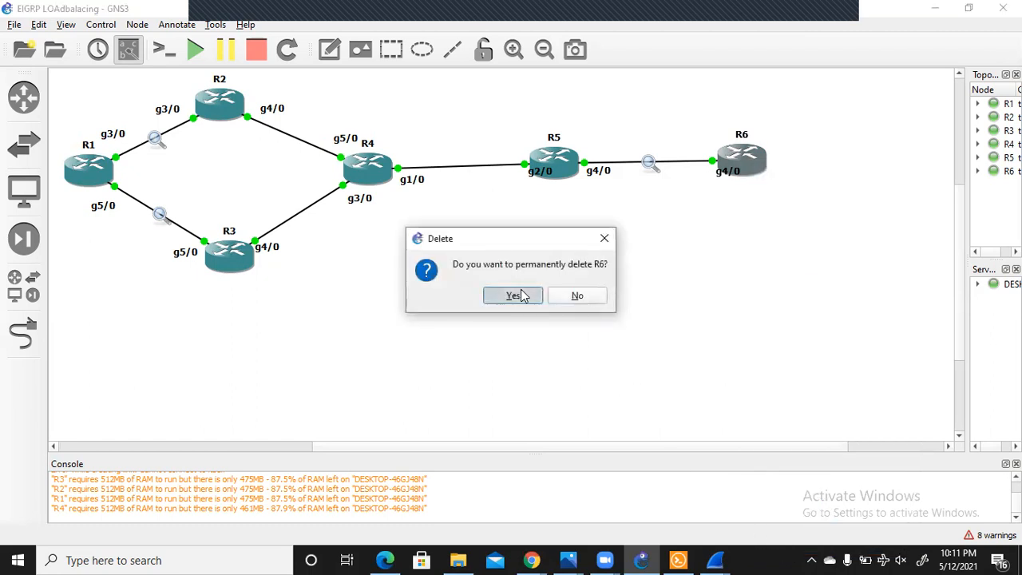
pyautogui.rightClick(566, 170)
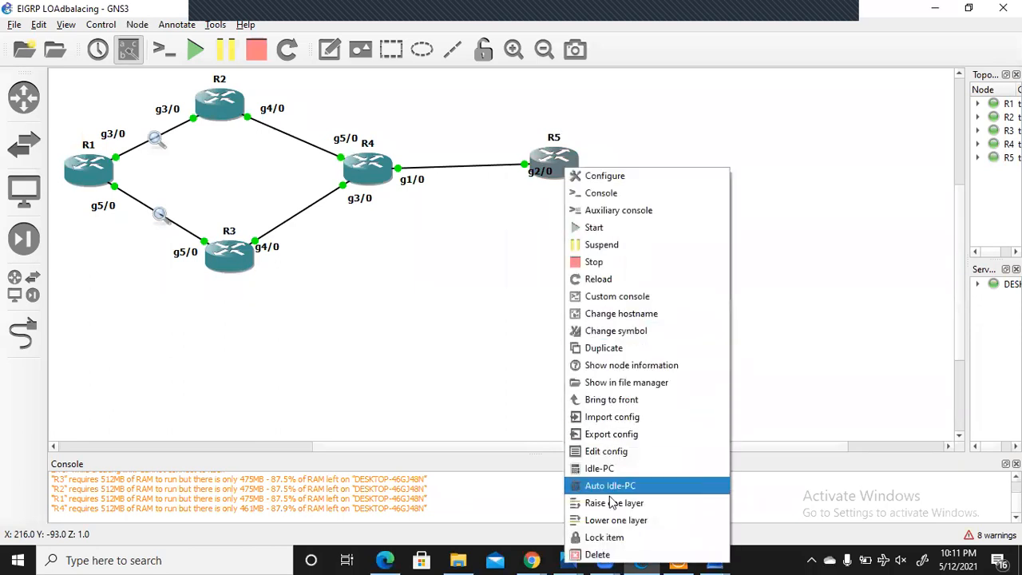
pyautogui.click(600, 553)
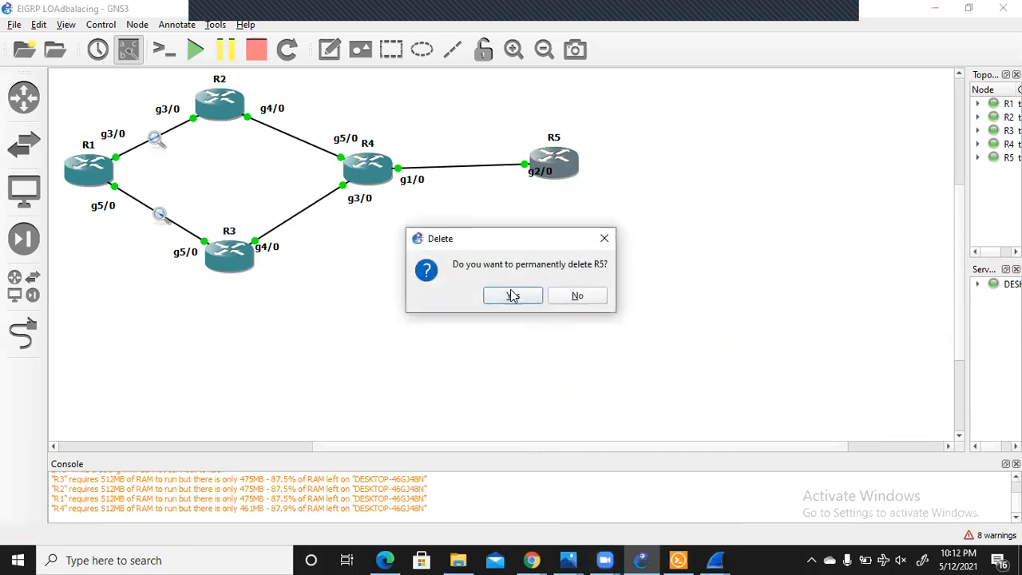
pyautogui.click(513, 295)
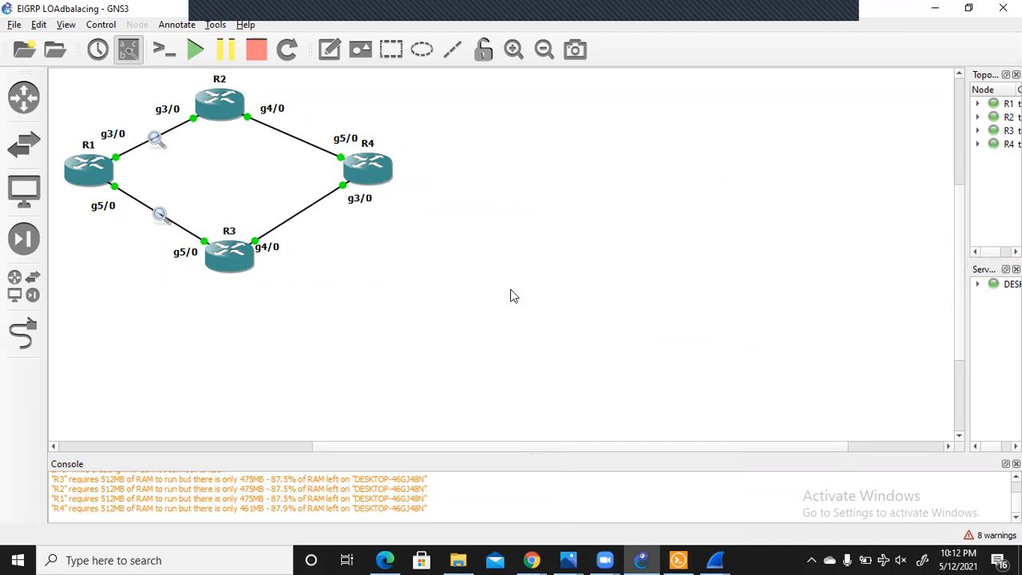
pyautogui.moveTo(326, 452); pyautogui.dragTo(246, 452)
pyautogui.click(959, 74)
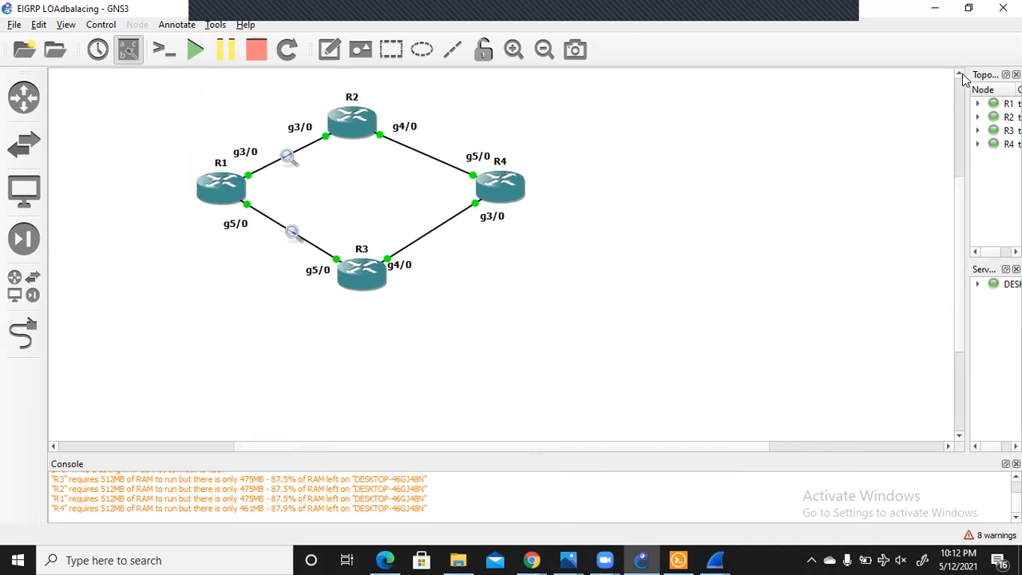
pyautogui.click(948, 448)
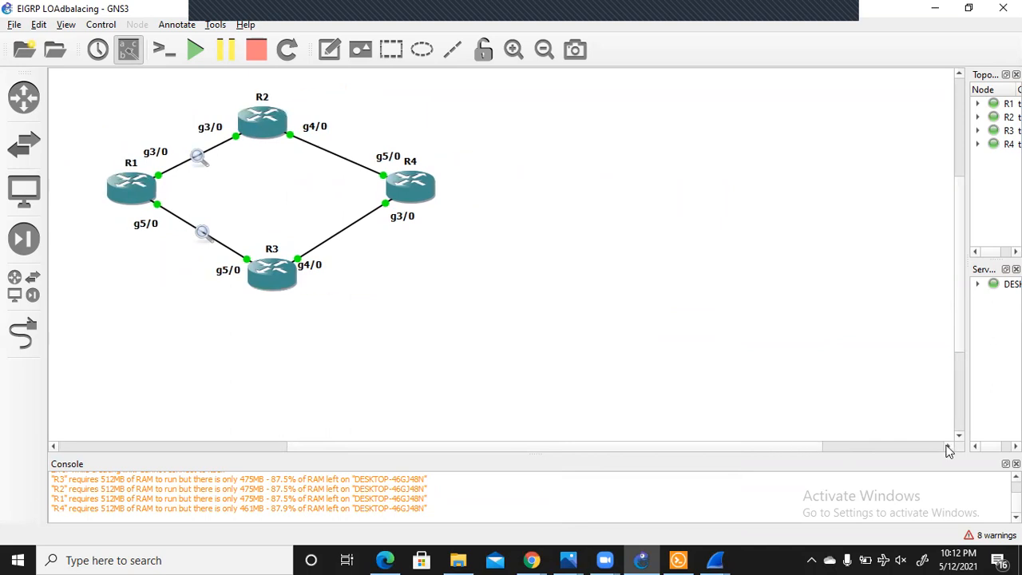